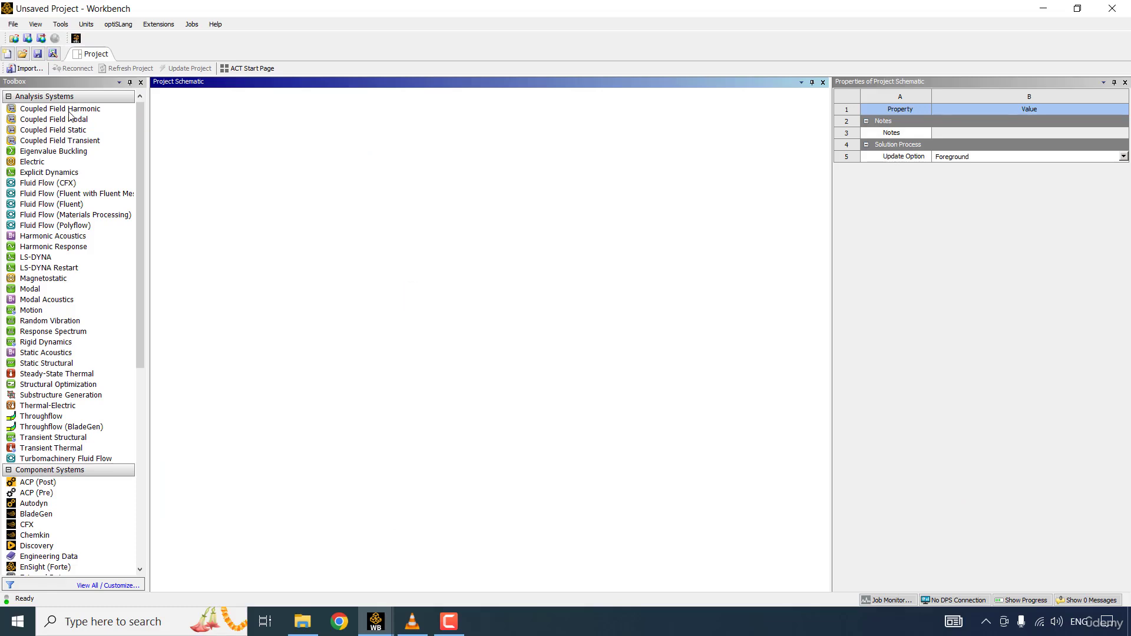
- Add a Fluid Flow (CFX) system to the project schematic and open its geometry in DesignModeler
{"action": "left_click_drag", "start_coordinate": [41, 187], "coordinate": [224, 159]}
{"action": "left_click", "coordinate": [370, 201]}
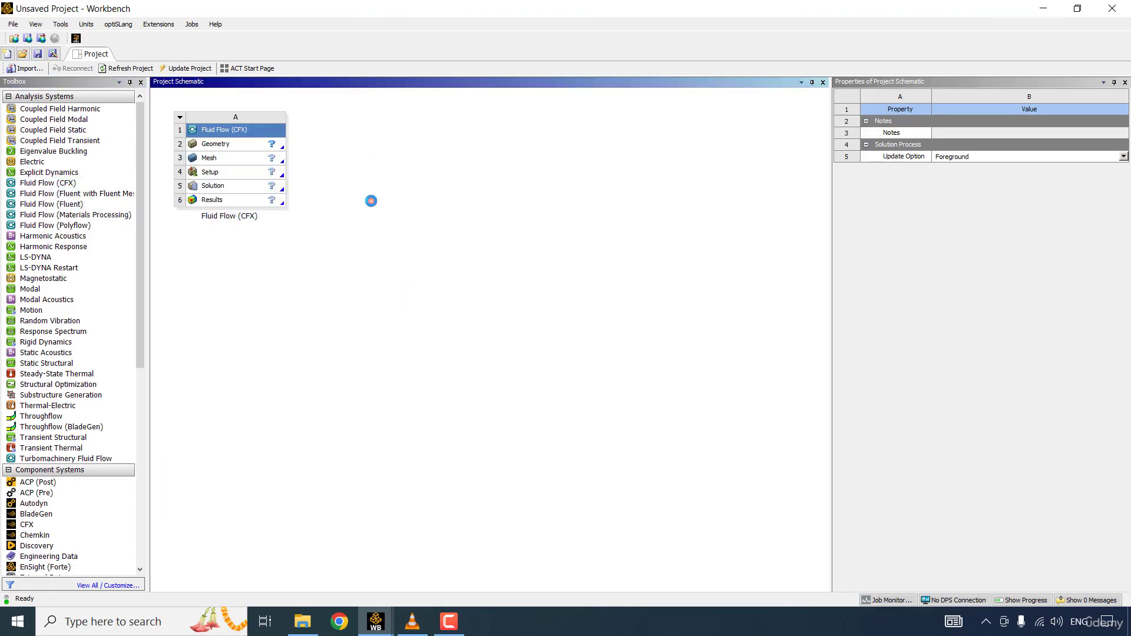
{"action": "right_click", "coordinate": [238, 152]}
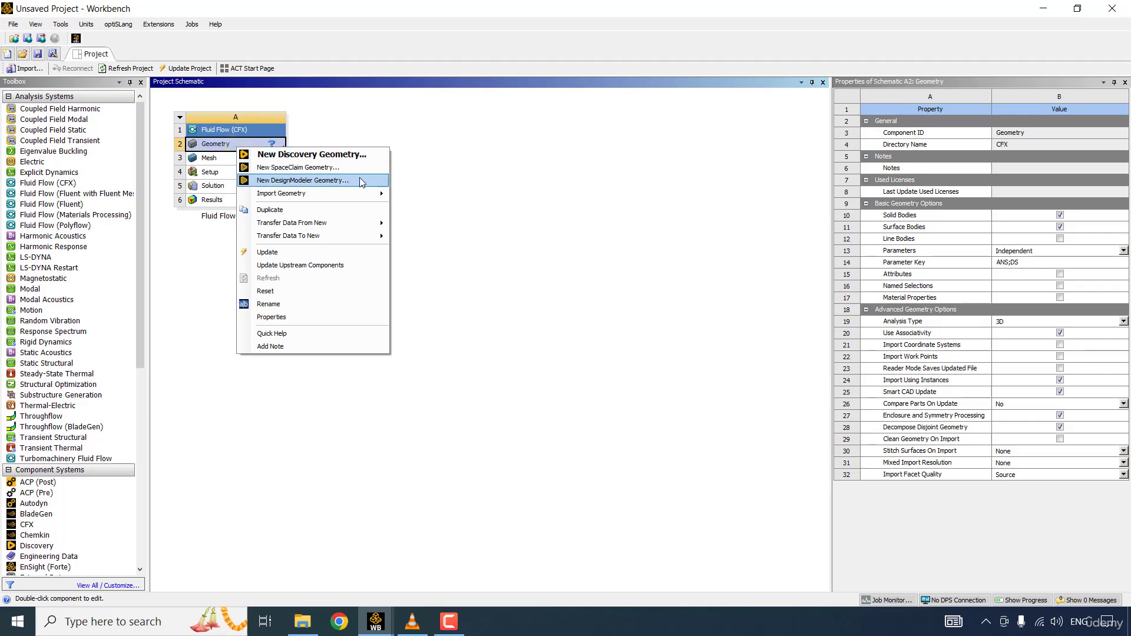
{"action": "left_click", "coordinate": [362, 183]}
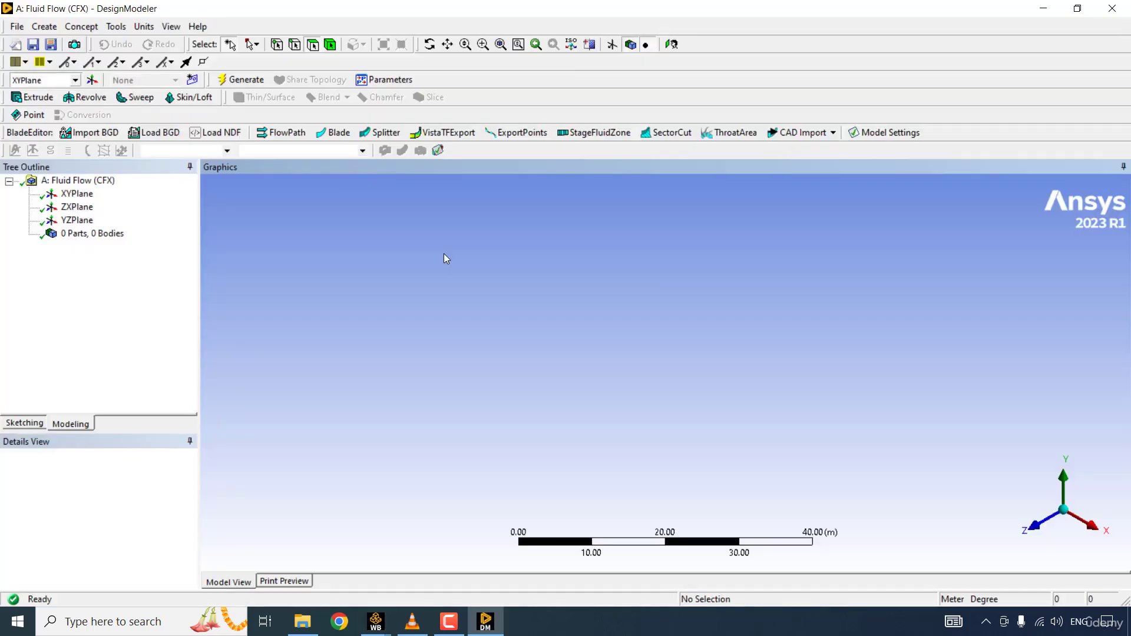
- Import the external geometry file WindTurbine.x_t from the Chapter_9_Wind Turbine analysis folder and generate the import
{"action": "left_click", "coordinate": [17, 27]}
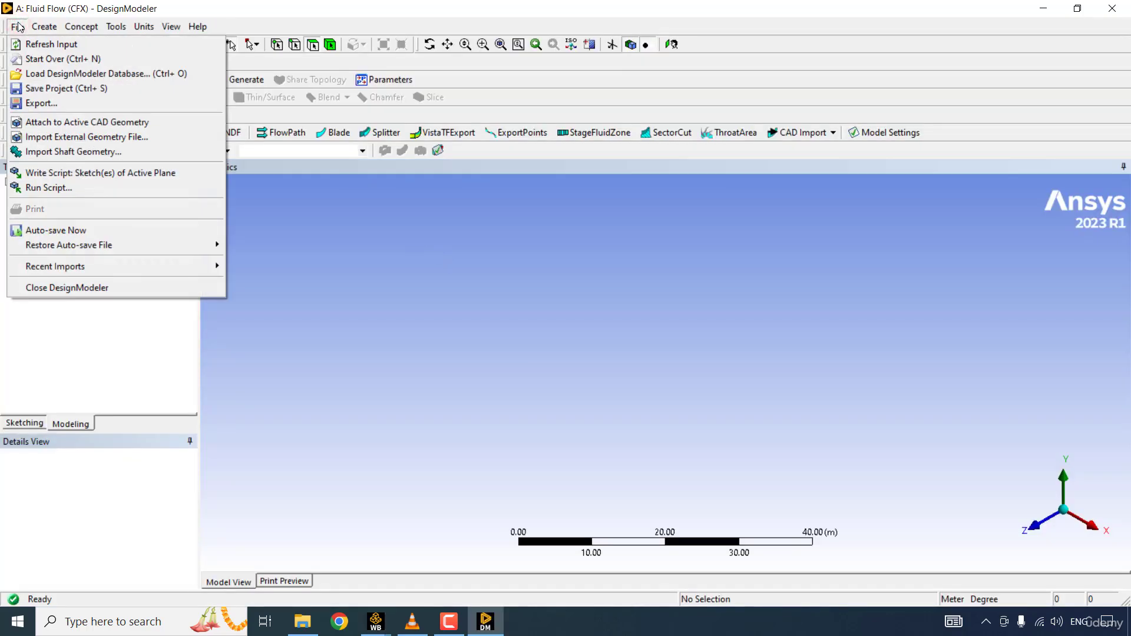
{"action": "left_click", "coordinate": [109, 139]}
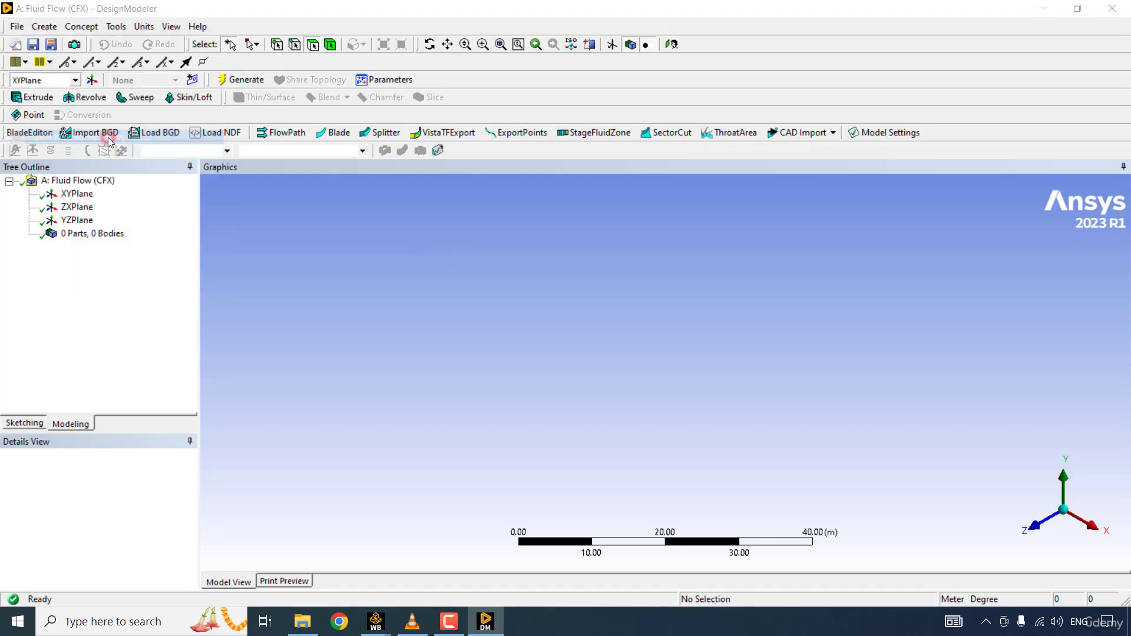
{"action": "left_click", "coordinate": [495, 237]}
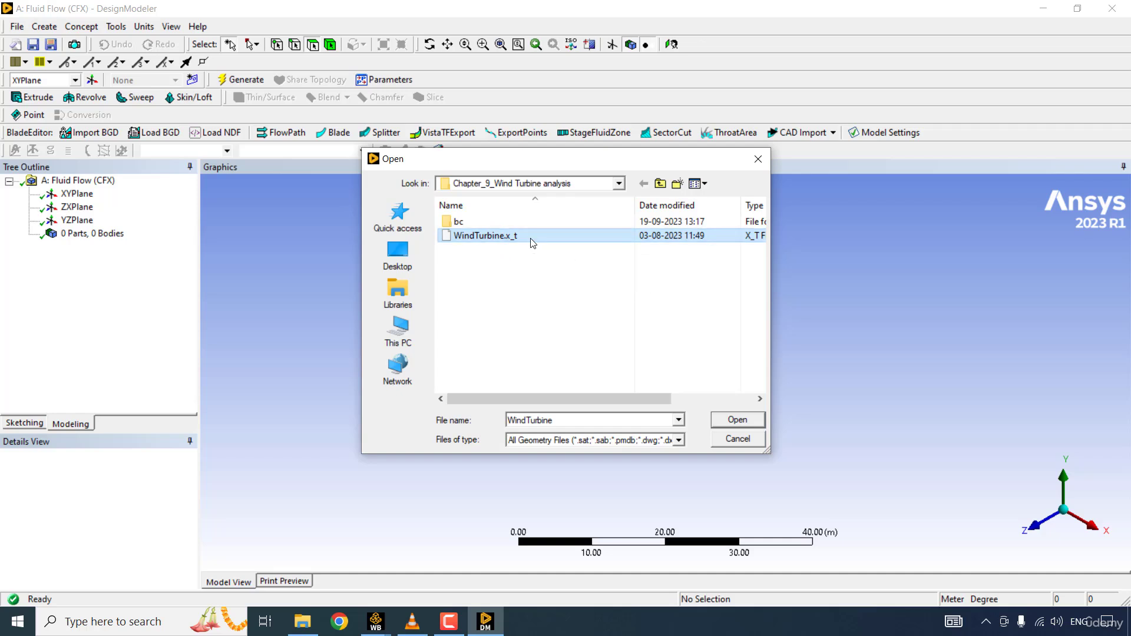
{"action": "left_click", "coordinate": [732, 420]}
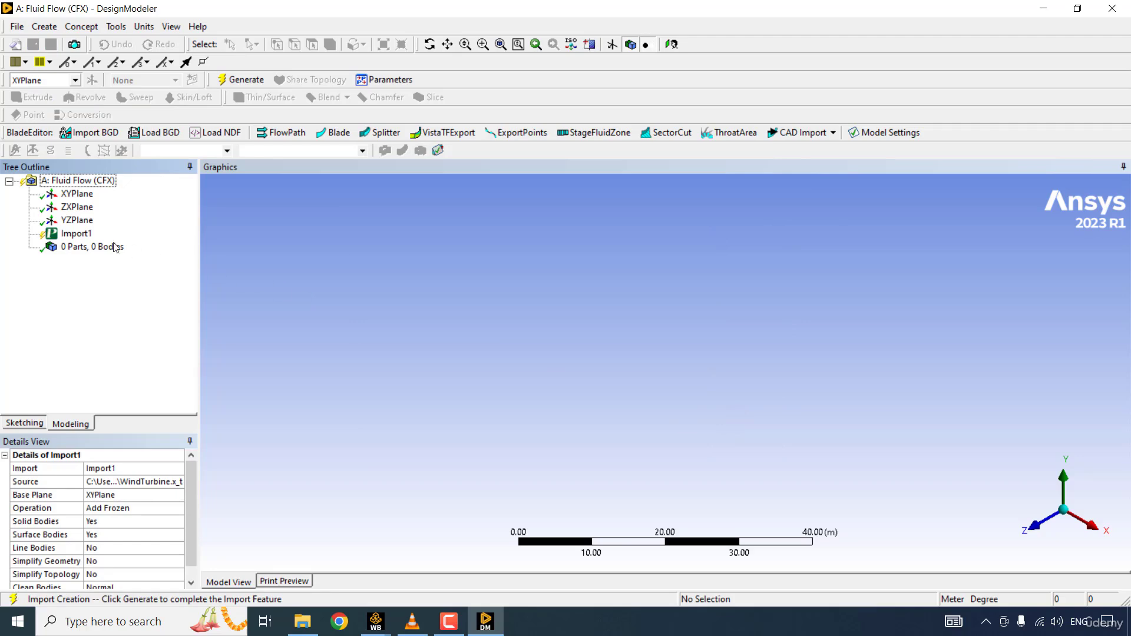
{"action": "right_click", "coordinate": [80, 236]}
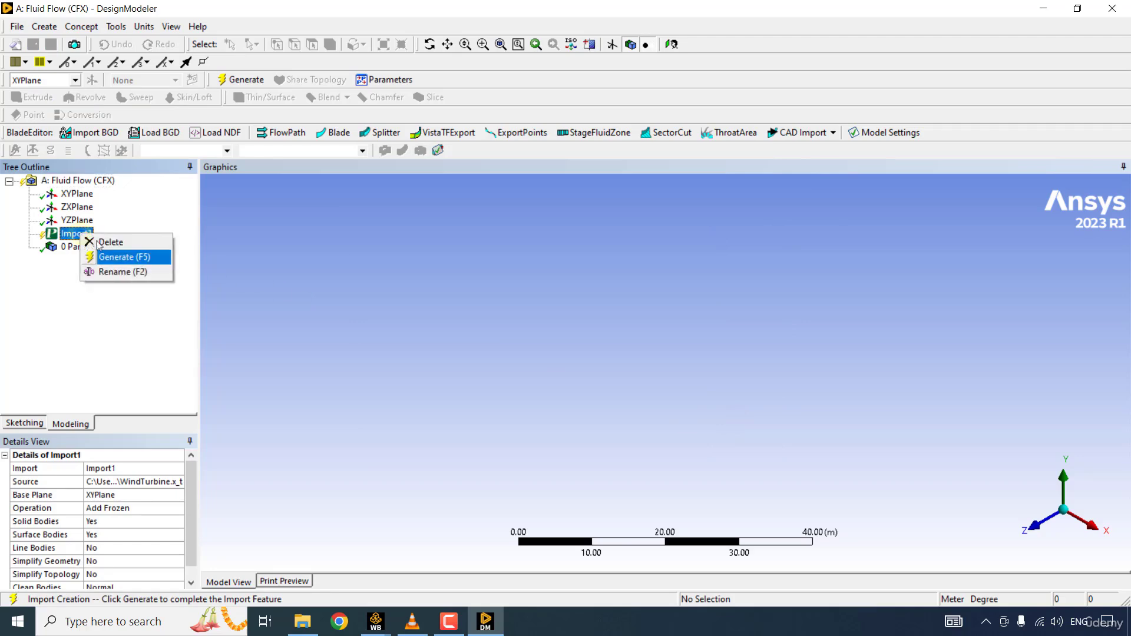
{"action": "left_click", "coordinate": [132, 256]}
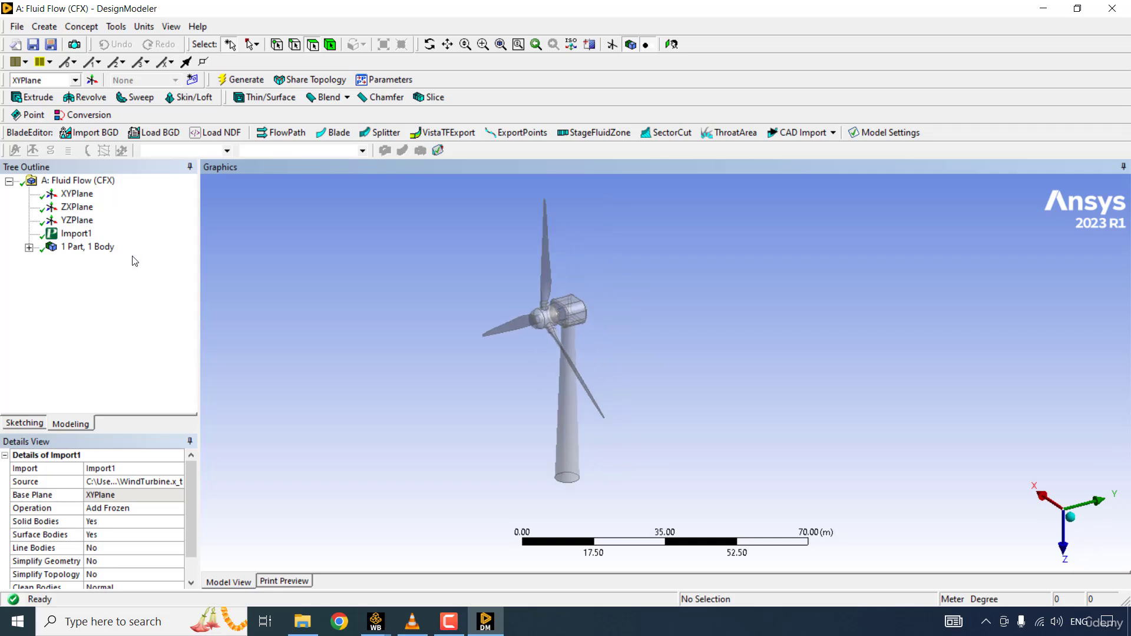
- Sketch a rectangle about 82 m high around the whole wind turbine on the ZXPlane
{"action": "left_click", "coordinate": [77, 208]}
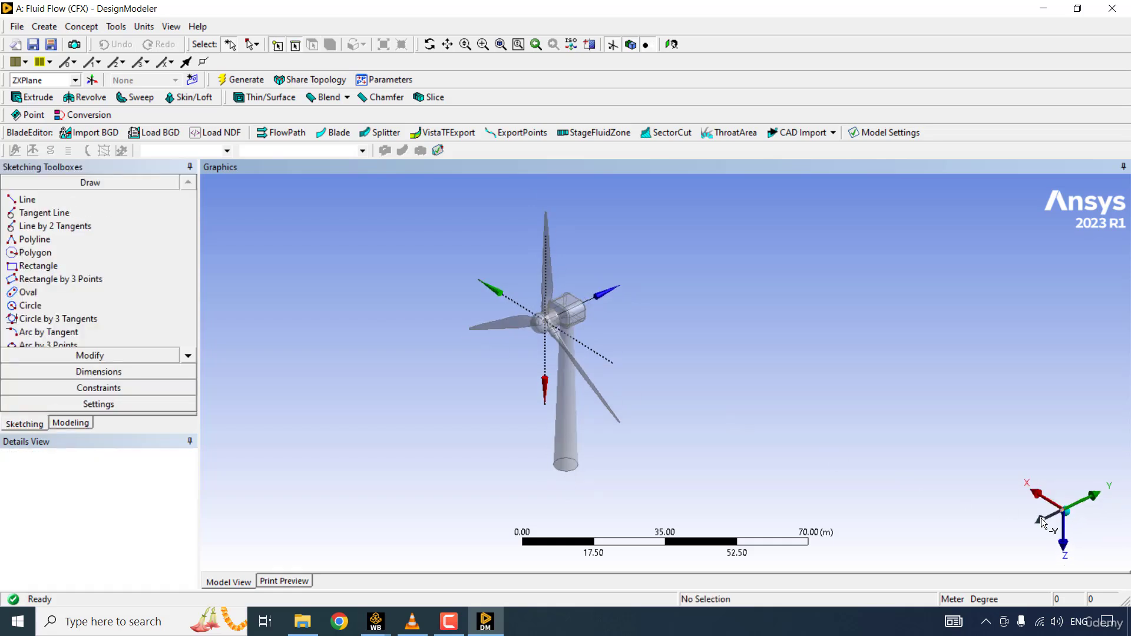
{"action": "left_click", "coordinate": [1041, 518]}
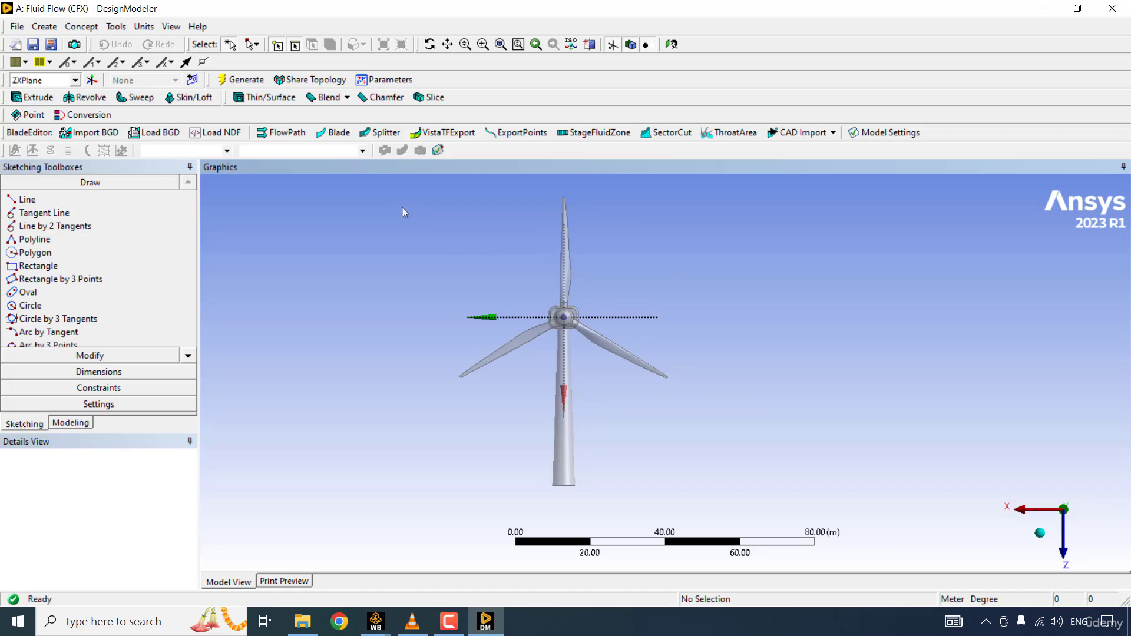
{"action": "left_click", "coordinate": [38, 266]}
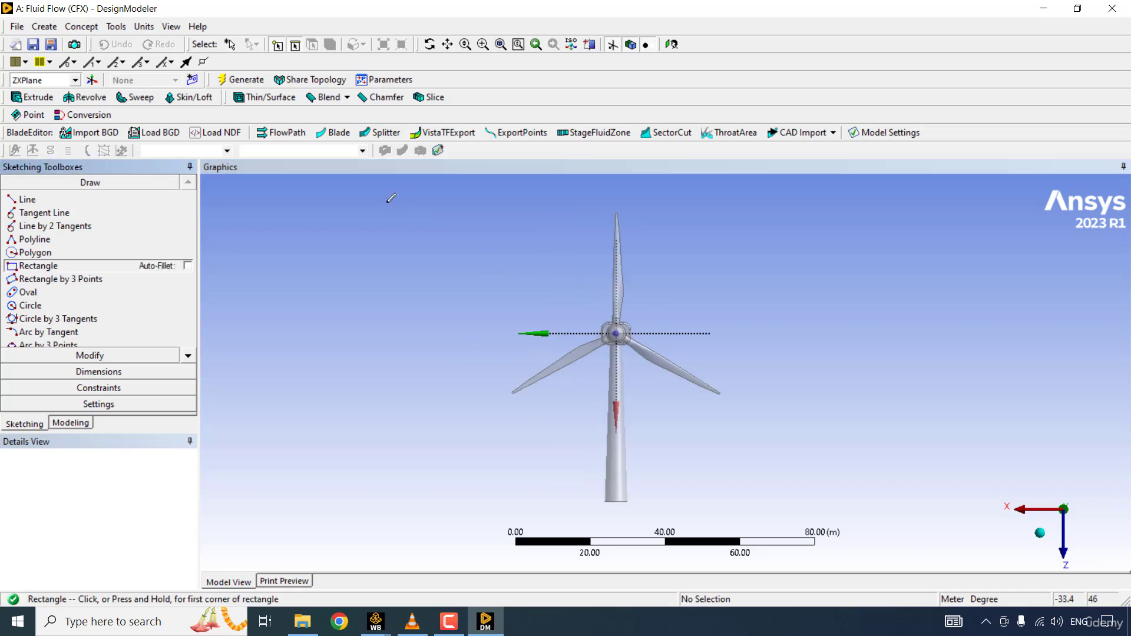
{"action": "left_click", "coordinate": [379, 204]}
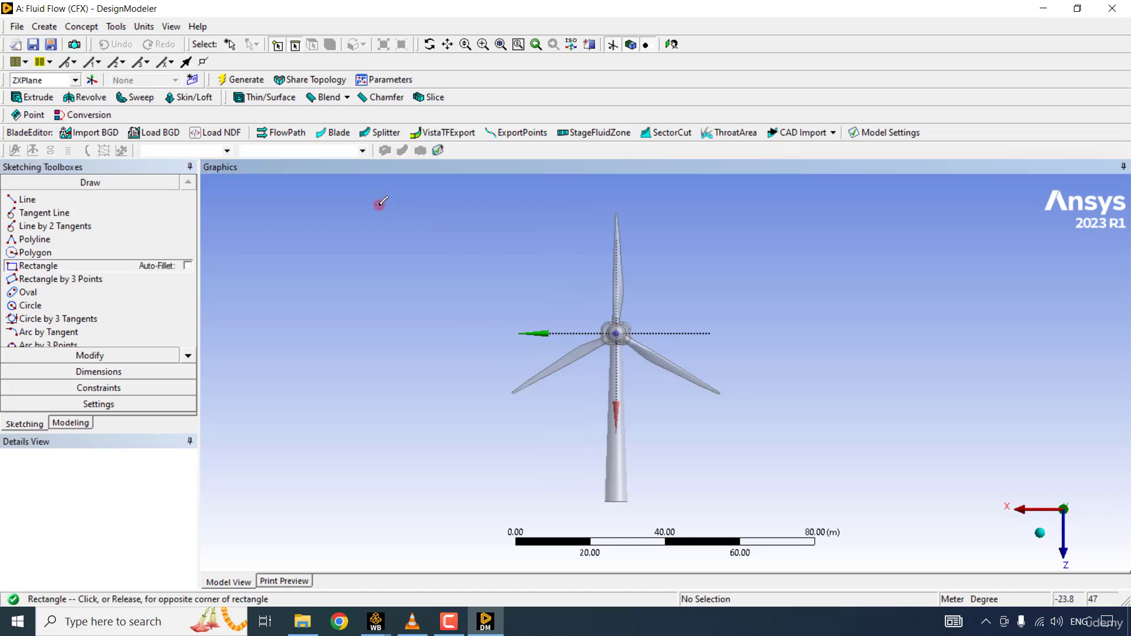
{"action": "left_click", "coordinate": [838, 510]}
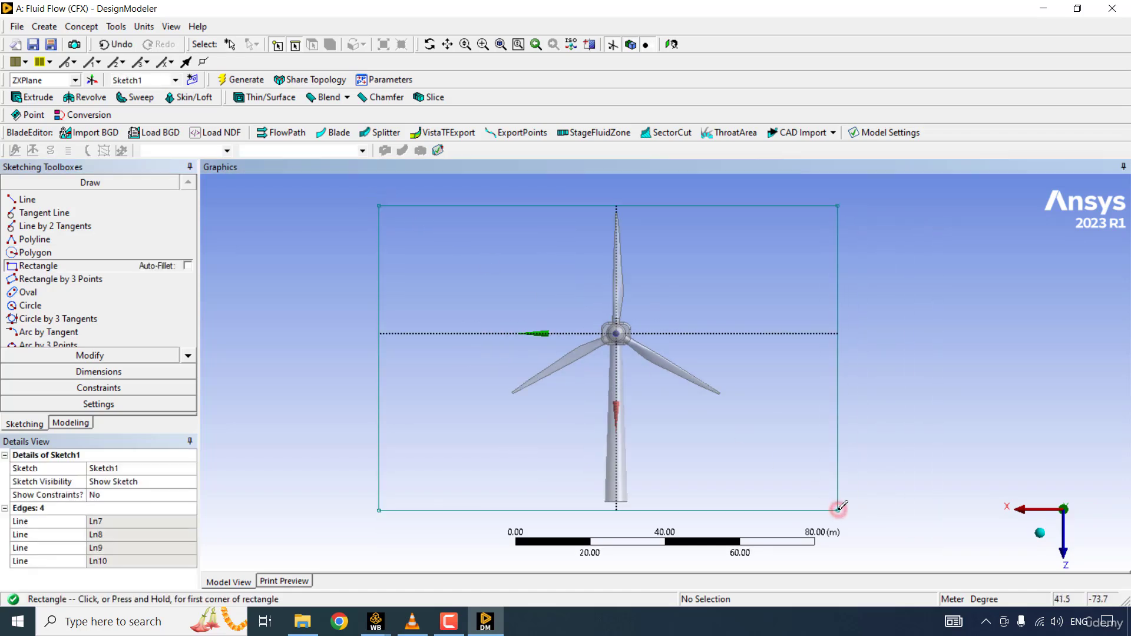
- Dimension the distance between the rectangle's two vertical edges and set it to 150 m
{"action": "left_click", "coordinate": [98, 372]}
{"action": "left_click", "coordinate": [42, 272]}
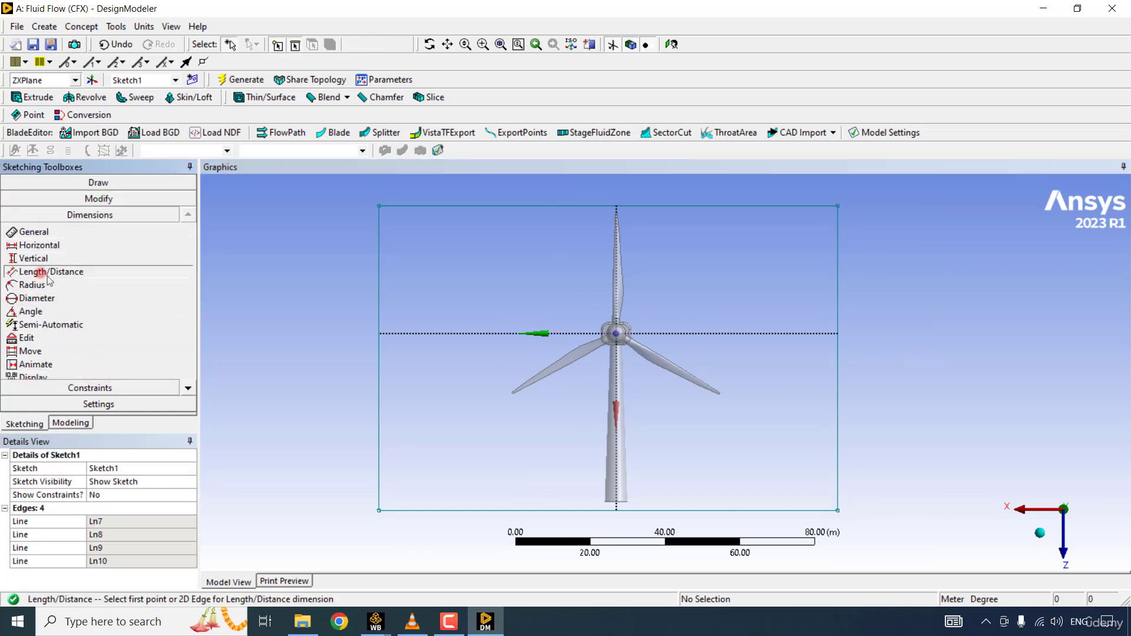
{"action": "left_click", "coordinate": [379, 411]}
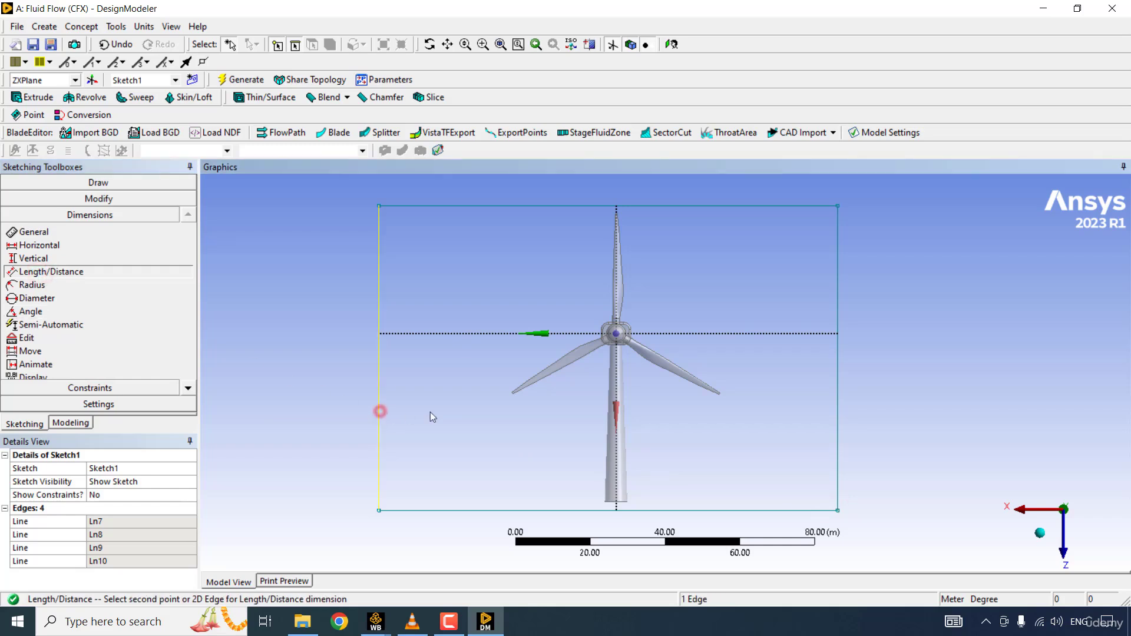
{"action": "left_click", "coordinate": [837, 414]}
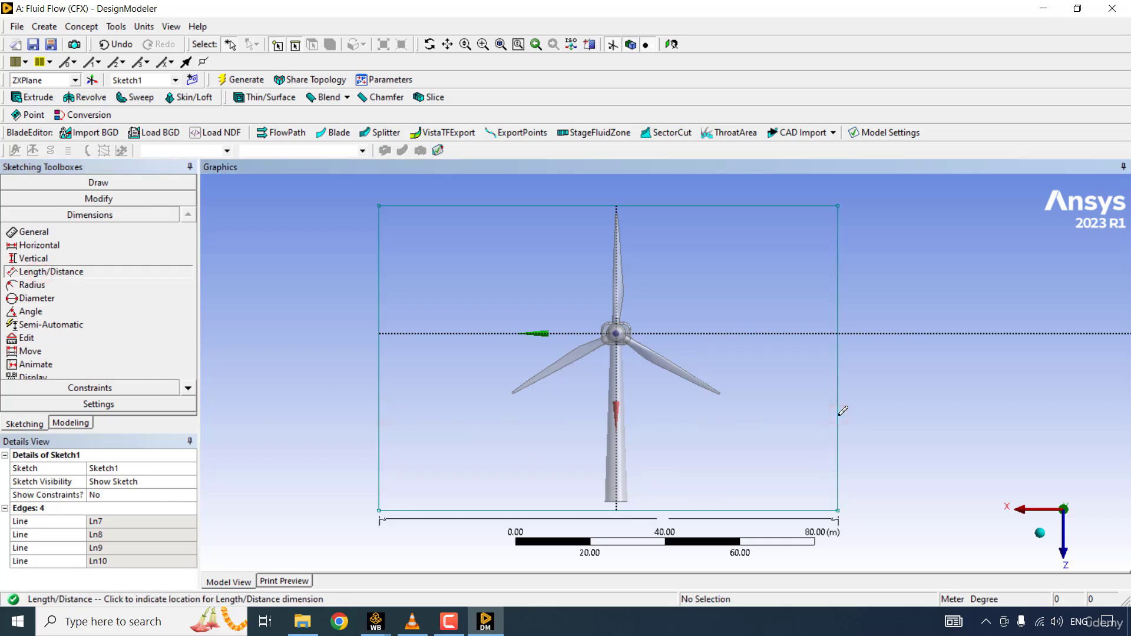
{"action": "left_click", "coordinate": [681, 489]}
{"action": "left_click", "coordinate": [122, 522]}
{"action": "type", "text": "150"}
{"action": "key", "text": "Return"}
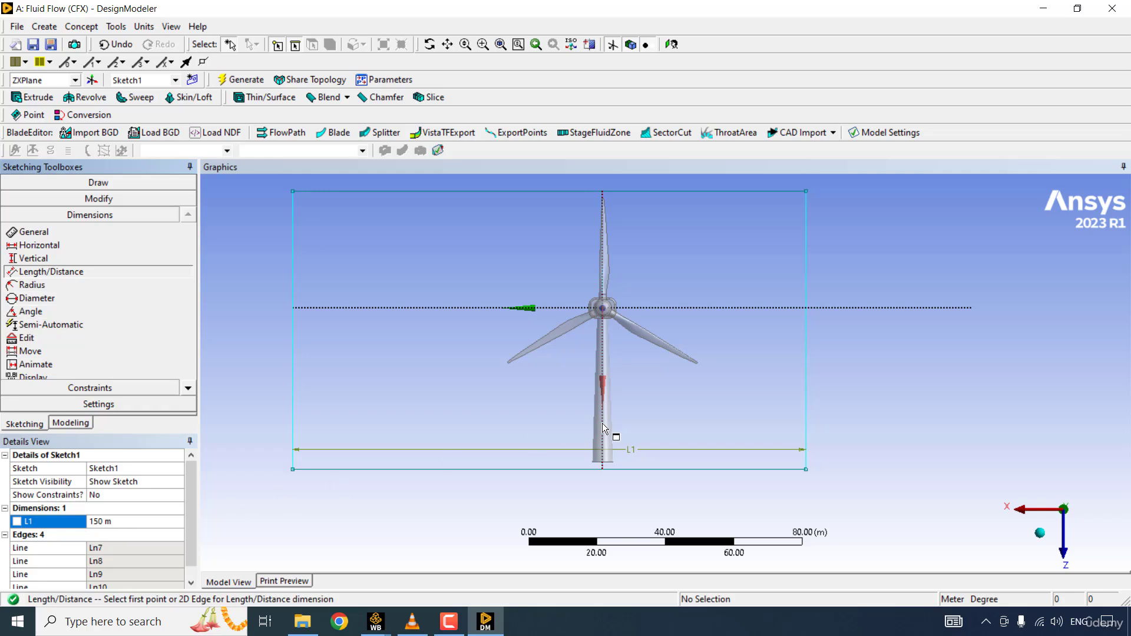
- Dimension the distance from the vertical axis to the rectangle's right edge and set it to 75 m
{"action": "left_click", "coordinate": [807, 369]}
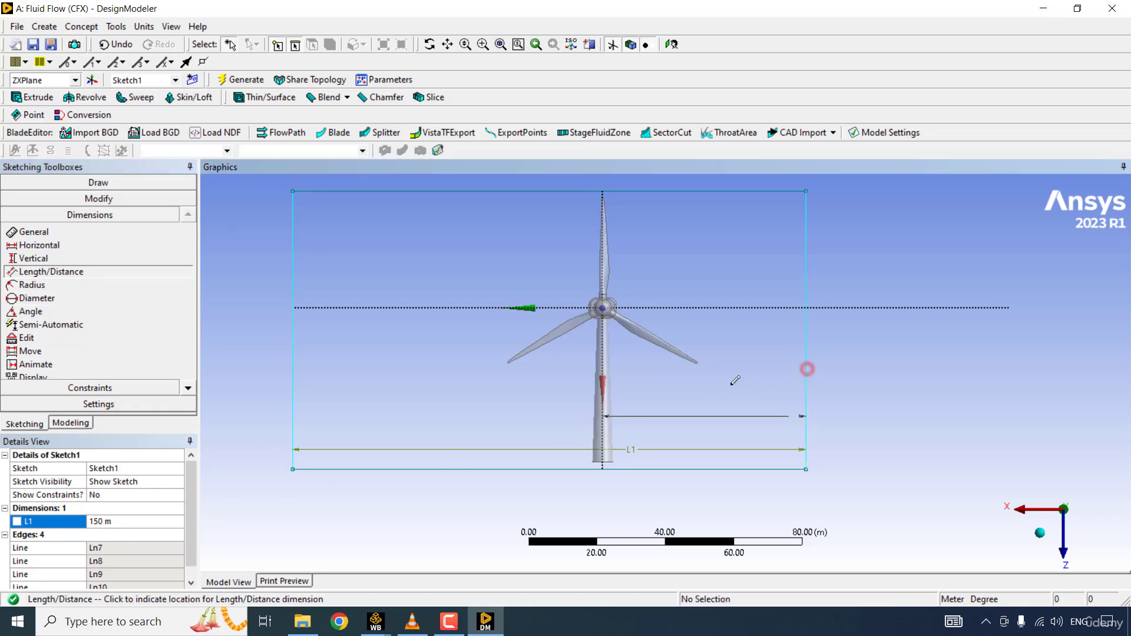
{"action": "left_click", "coordinate": [711, 487]}
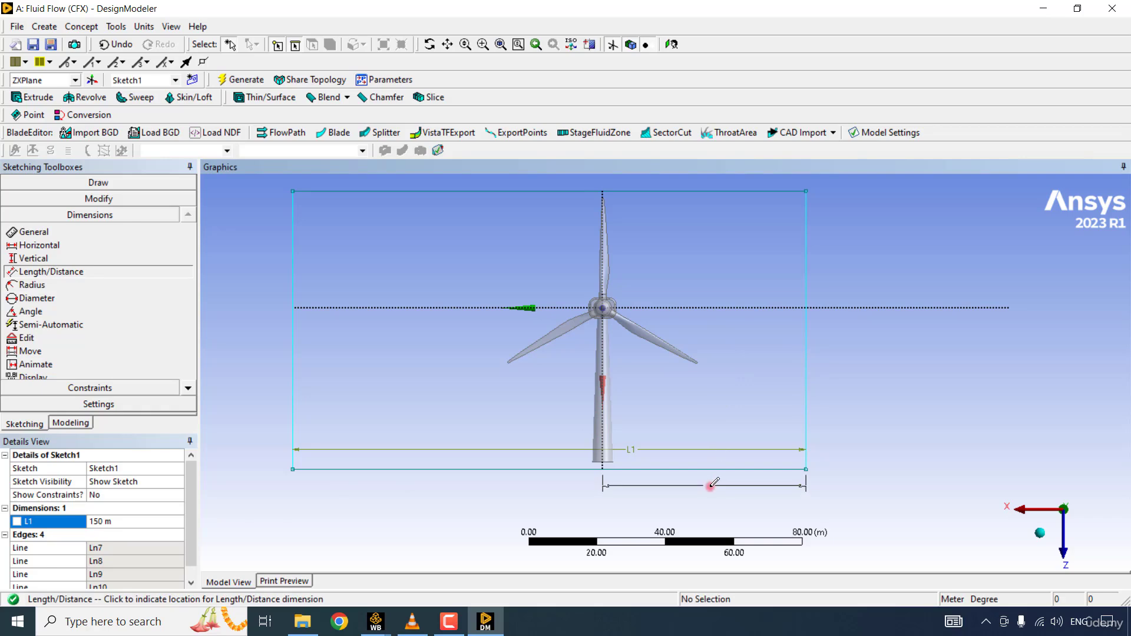
{"action": "left_click", "coordinate": [152, 534]}
{"action": "type", "text": "75"}
{"action": "key", "text": "Return"}
- Dimension the distance between the rectangle's upper and lower edges and set it to 100 m
{"action": "left_click", "coordinate": [730, 469]}
{"action": "left_click", "coordinate": [723, 190]}
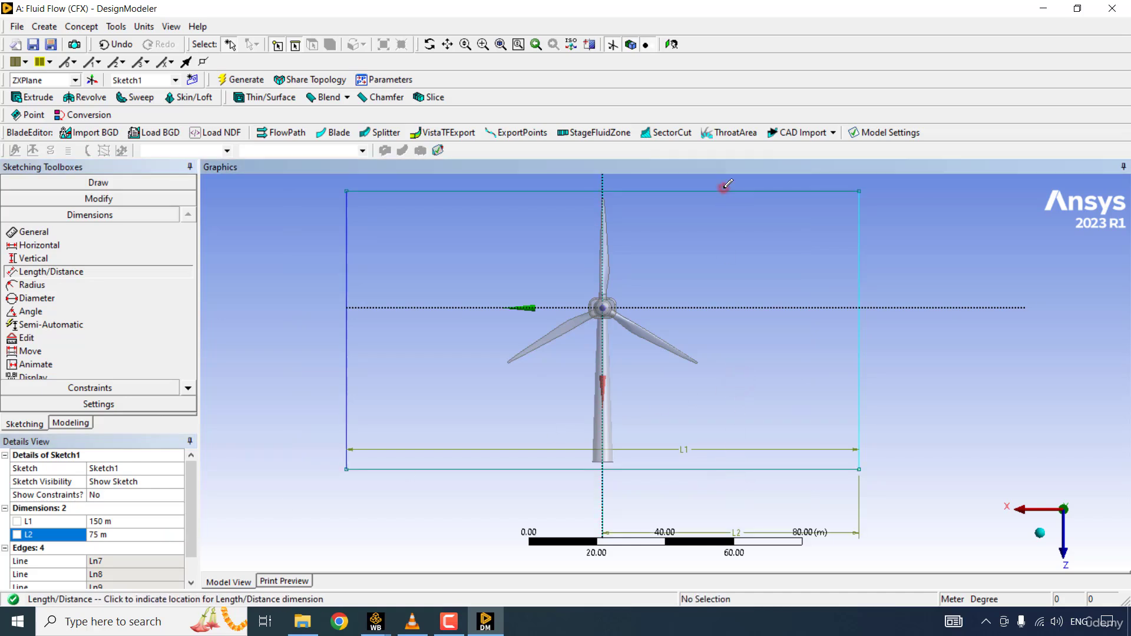
{"action": "left_click", "coordinate": [910, 346]}
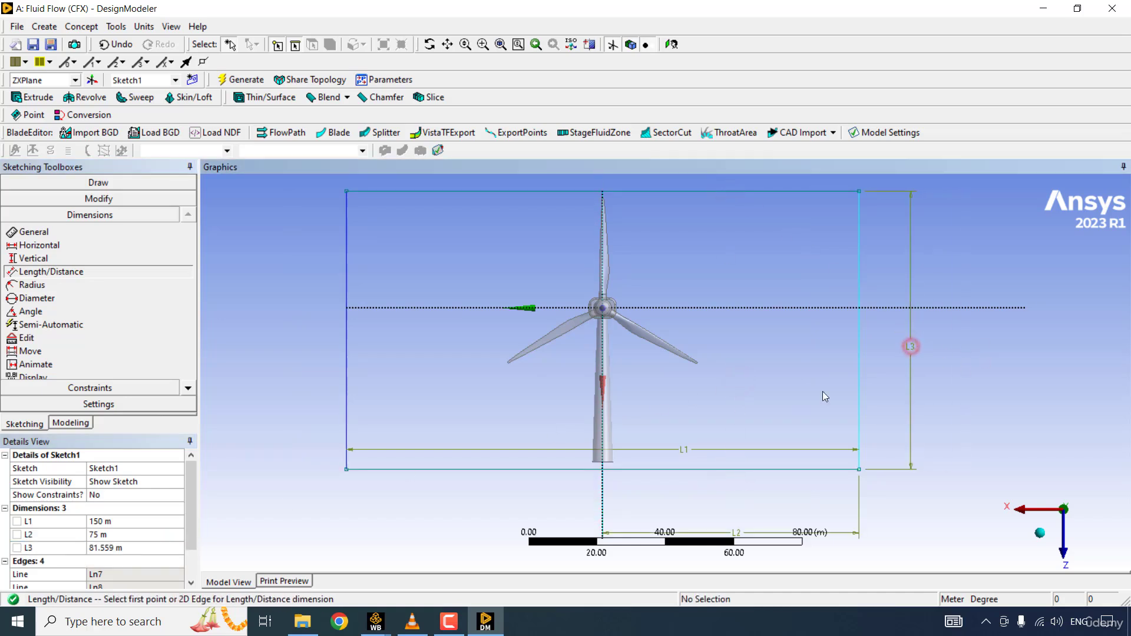
{"action": "left_click", "coordinate": [153, 548]}
{"action": "type", "text": "100"}
{"action": "key", "text": "Return"}
- Dimension the distance from the horizontal axis to the rectangle's lower edge and set it to 45 m
{"action": "left_click", "coordinate": [710, 307]}
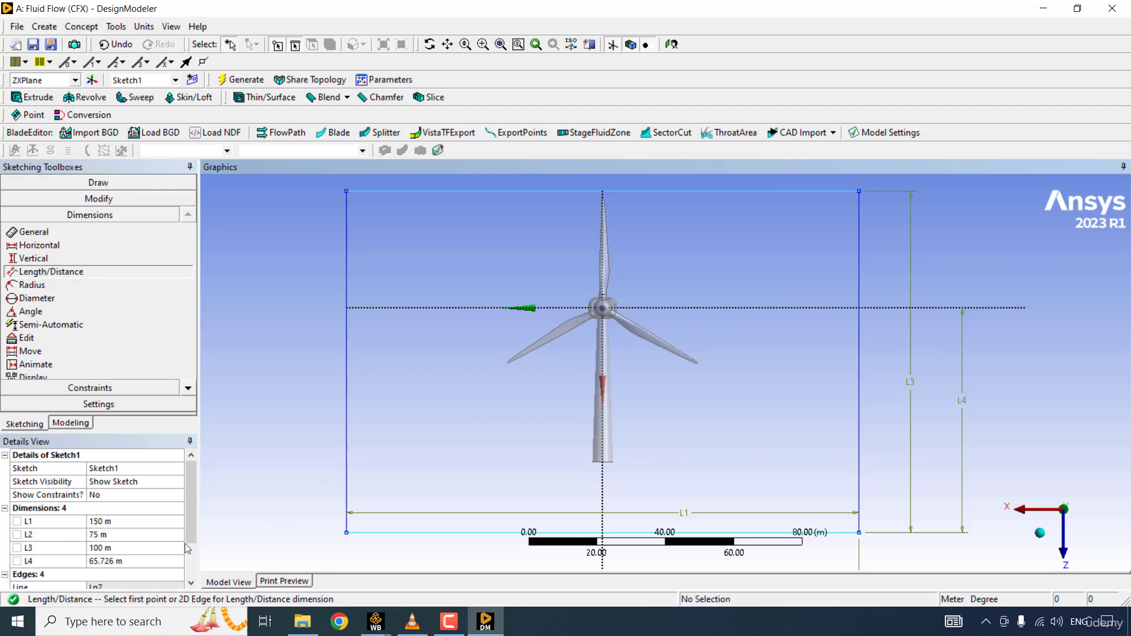
{"action": "left_click", "coordinate": [140, 563]}
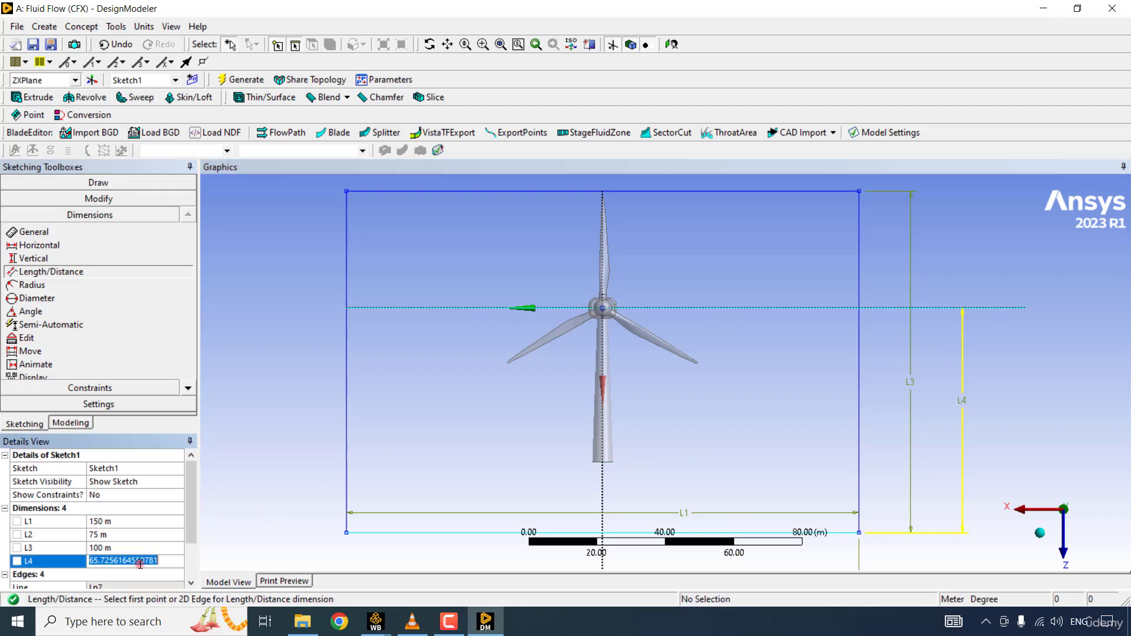
{"action": "type", "text": "45"}
{"action": "key", "text": "Return"}
{"action": "left_click", "coordinate": [723, 397]}
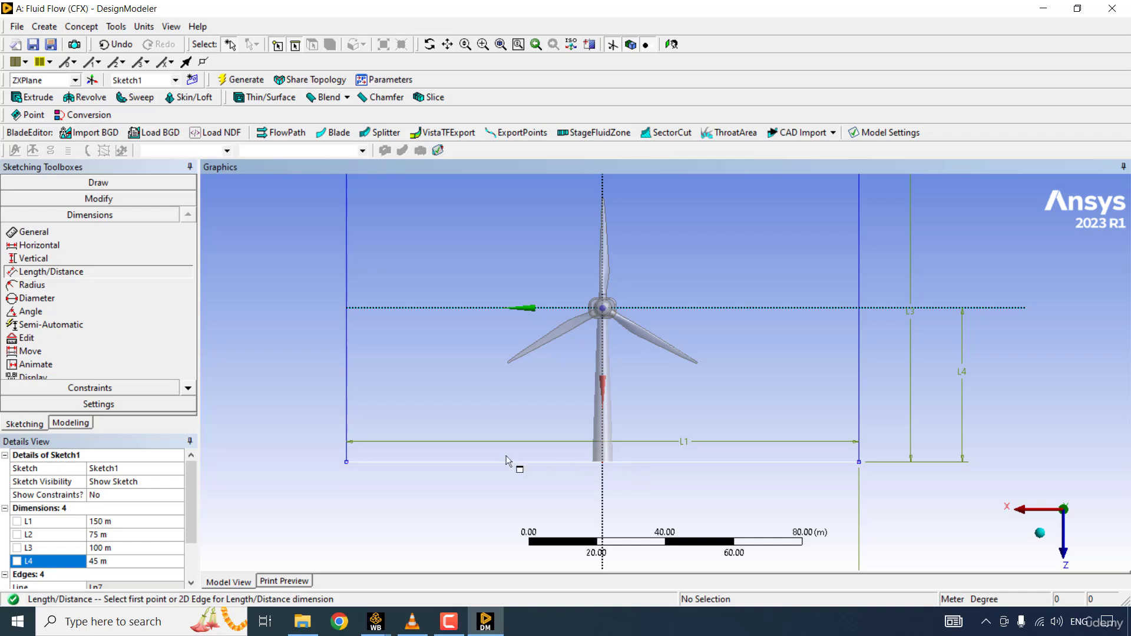
- Start an Extrude feature that uses the rectangle sketch on the ZXPlane as its geometry
{"action": "left_click", "coordinate": [83, 424]}
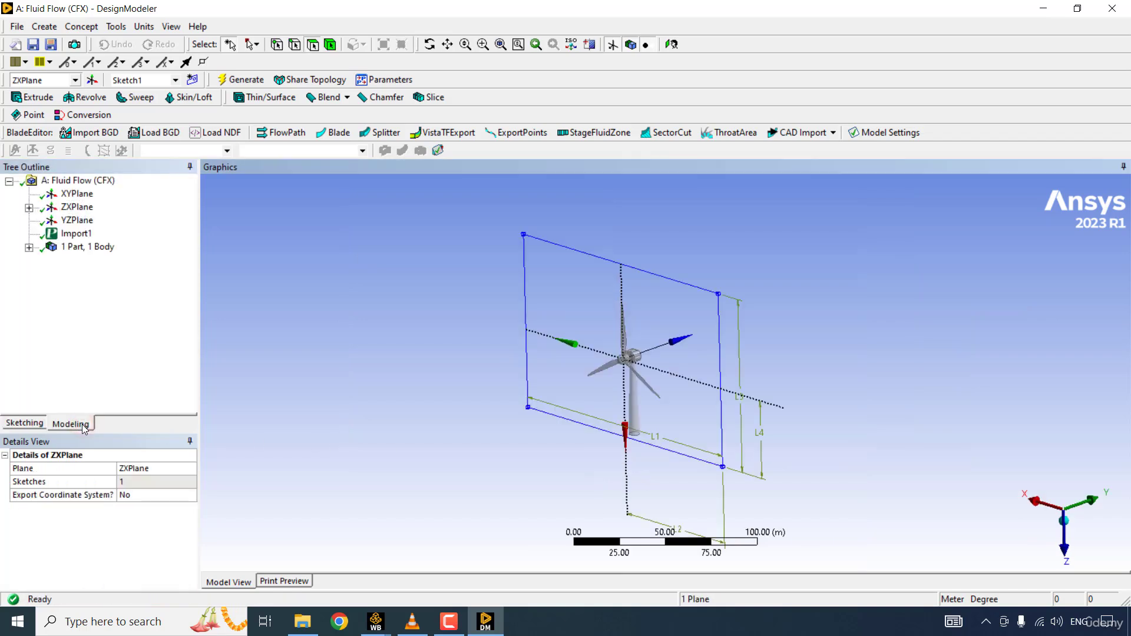
{"action": "left_click", "coordinate": [36, 97]}
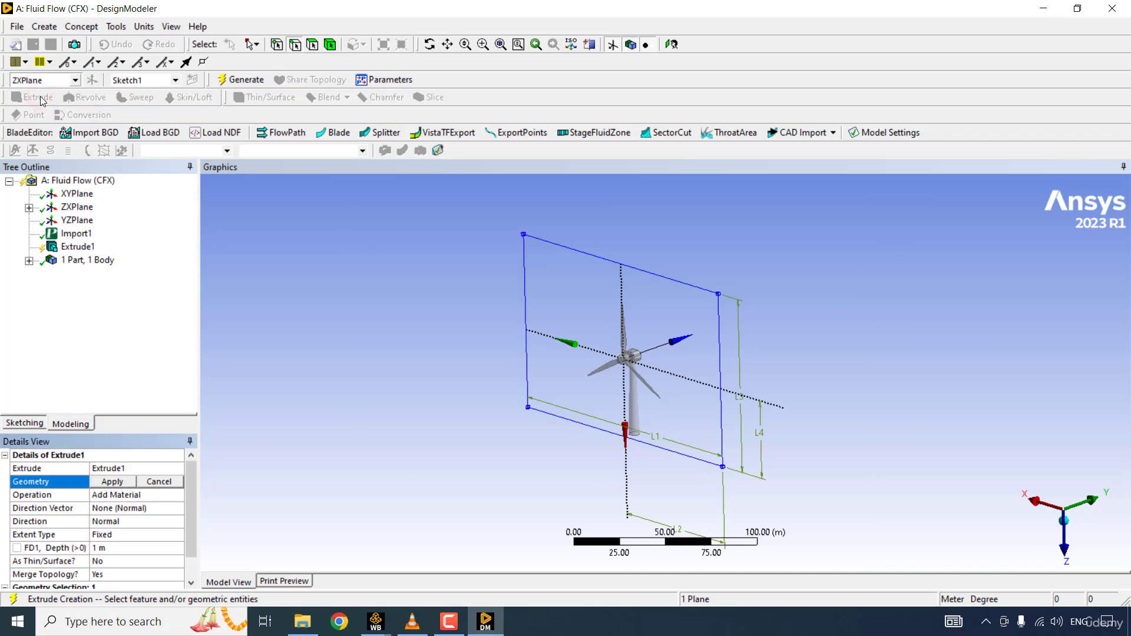
{"action": "left_click", "coordinate": [29, 208]}
{"action": "left_click", "coordinate": [95, 220]}
{"action": "left_click", "coordinate": [112, 481]}
{"action": "left_click_drag", "start_coordinate": [190, 536], "coordinate": [189, 553]}
{"action": "left_click", "coordinate": [822, 348]}
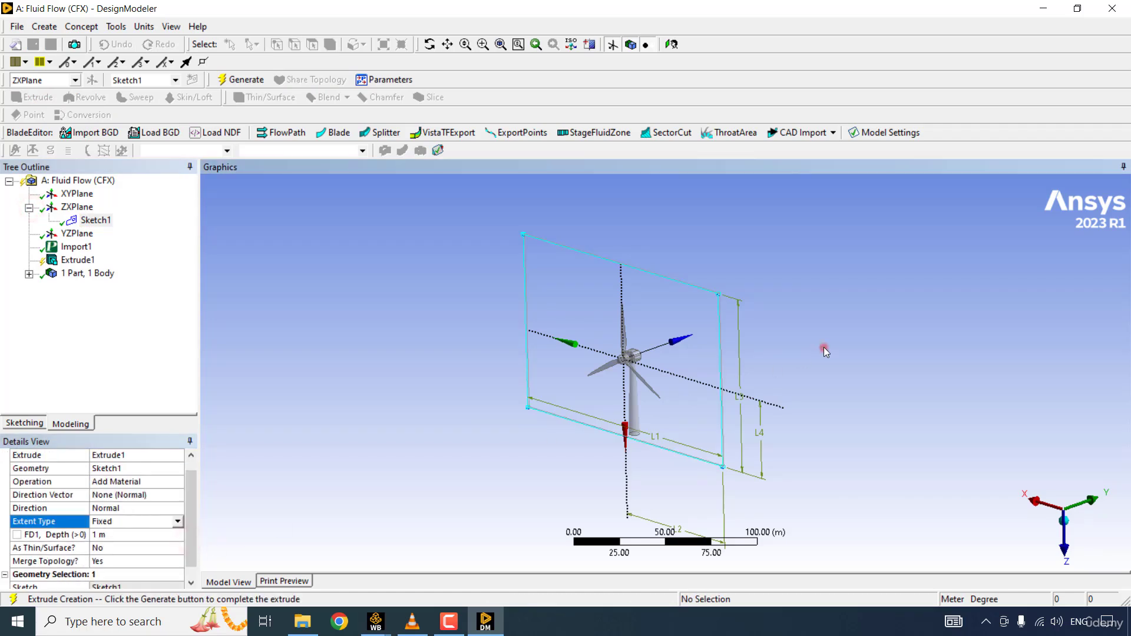
{"action": "scroll", "coordinate": [823, 348], "scroll_direction": "down", "scroll_amount": 3}
{"action": "mouse_move", "coordinate": [823, 348]}
{"action": "middle_mouse_down", "text": "ctrl"}
{"action": "mouse_move", "coordinate": [753, 331]}
{"action": "mouse_move", "coordinate": [826, 353]}
{"action": "middle_mouse_up", "text": "ctrl"}
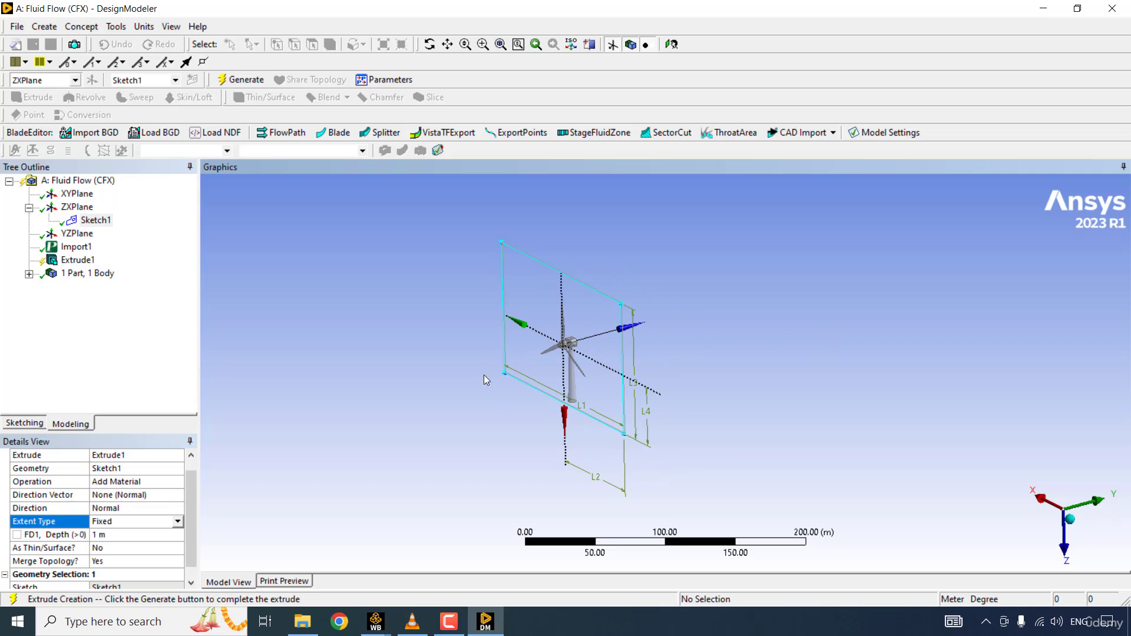
- Enlarge the extrusion's details area and set its direction to Both - Asymmetric
{"action": "left_click_drag", "start_coordinate": [198, 490], "coordinate": [266, 485]}
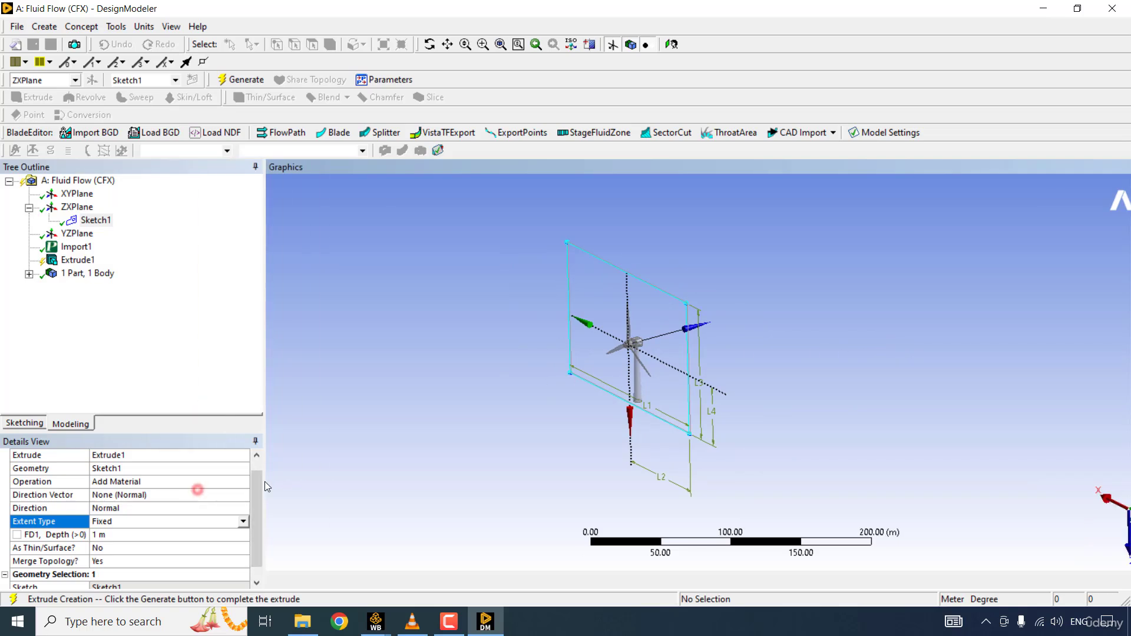
{"action": "left_click_drag", "start_coordinate": [187, 434], "coordinate": [187, 339]}
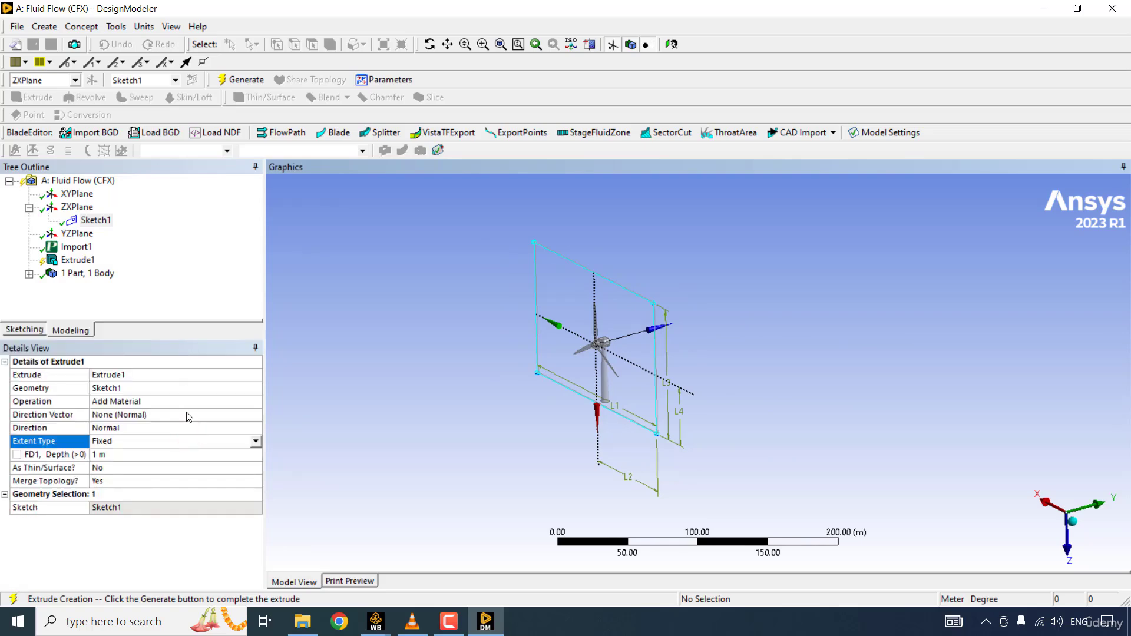
{"action": "left_click", "coordinate": [189, 414]}
{"action": "left_click", "coordinate": [256, 429]}
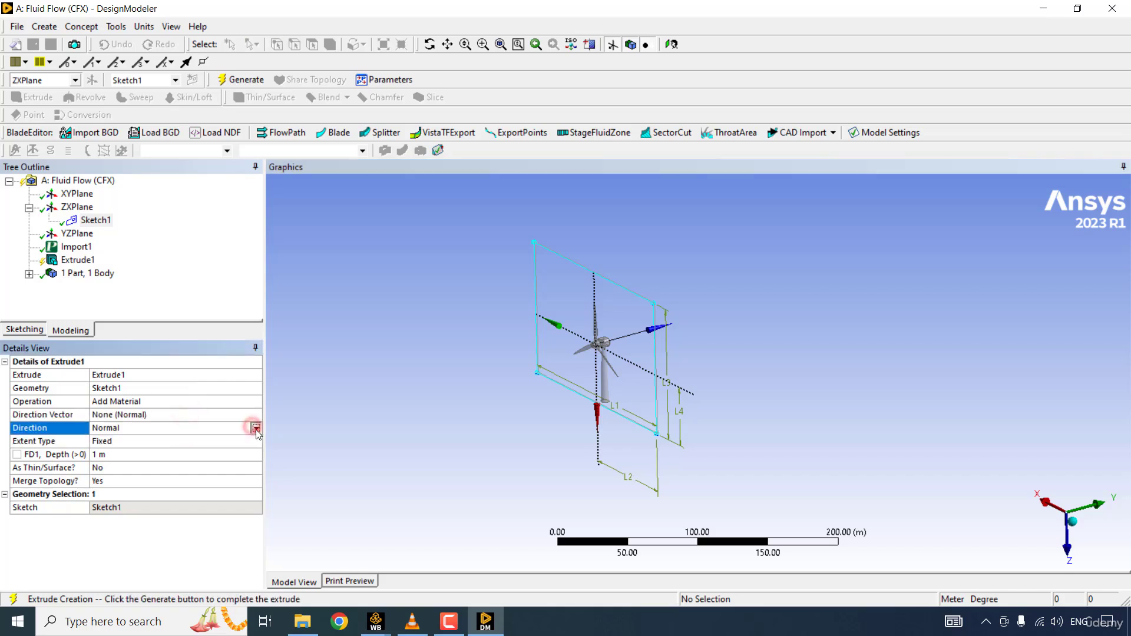
{"action": "left_click", "coordinate": [255, 428]}
{"action": "left_click", "coordinate": [138, 469]}
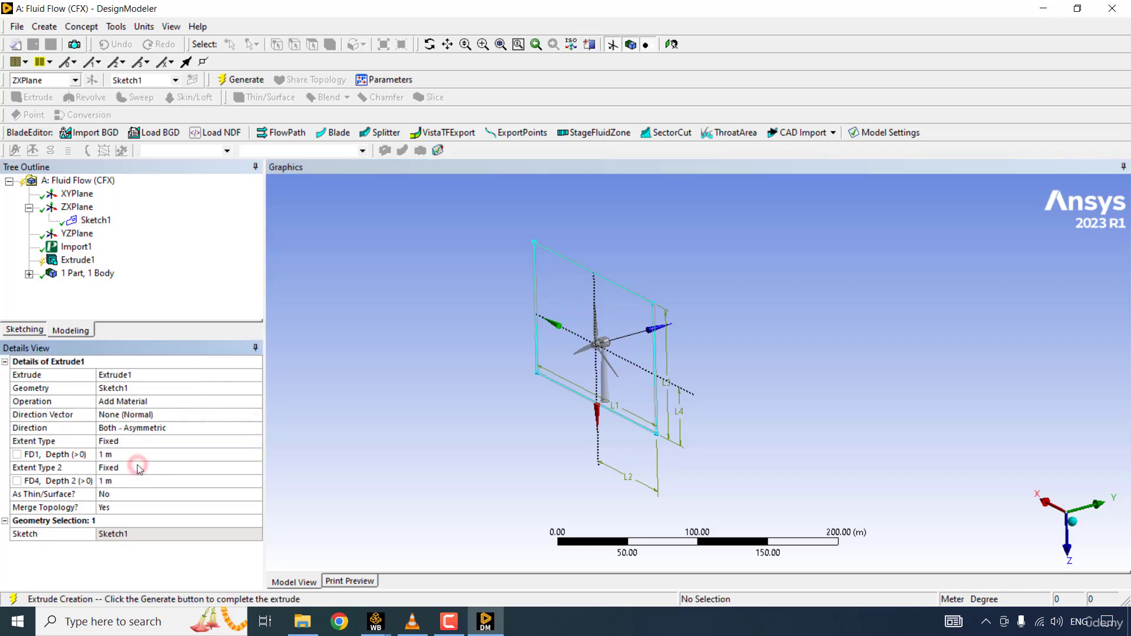
- Set the rectangle extrusion's depths to 150 m in the first direction and 50 m in the second, and generate the box
{"action": "left_click", "coordinate": [132, 455]}
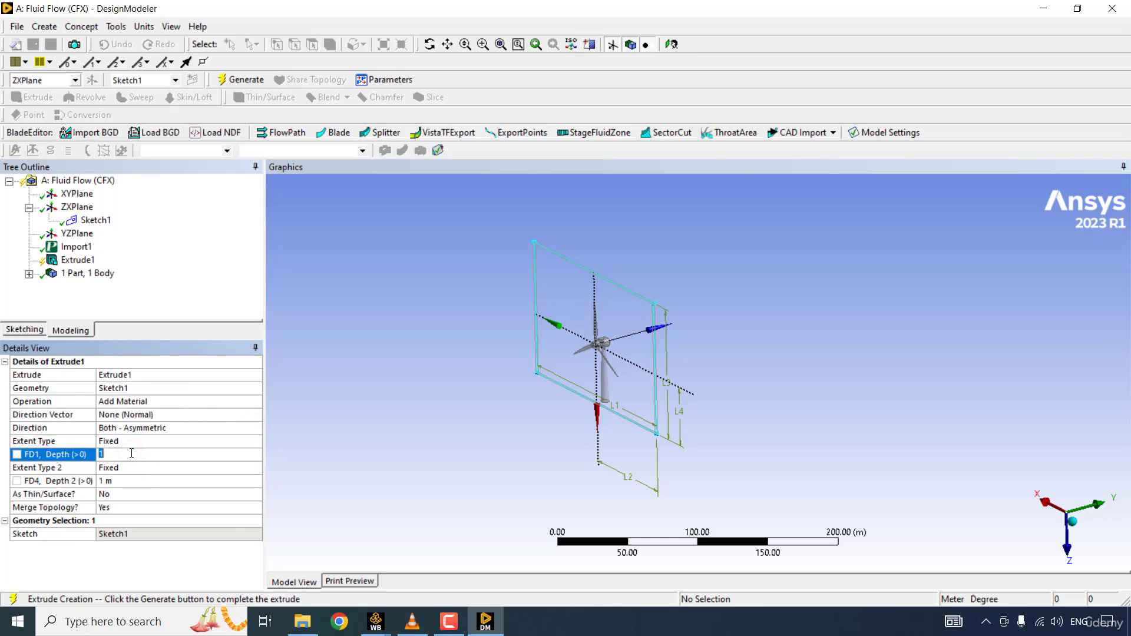
{"action": "key", "text": "Return"}
{"action": "left_click", "coordinate": [128, 479]}
{"action": "type", "text": "50"}
{"action": "key", "text": "Return"}
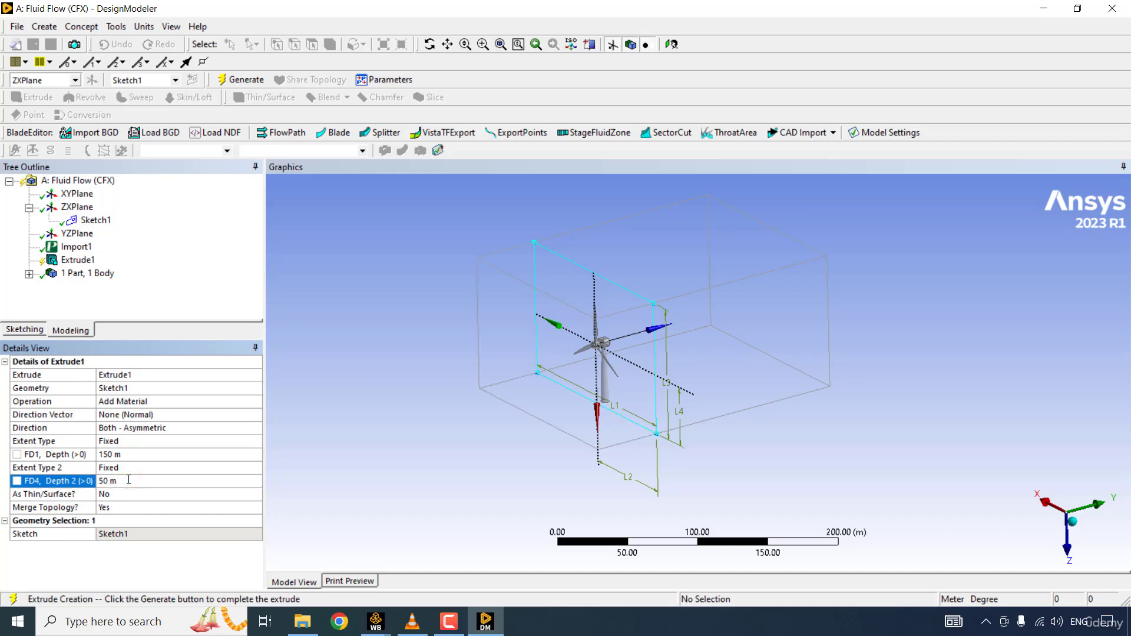
{"action": "right_click", "coordinate": [77, 260]}
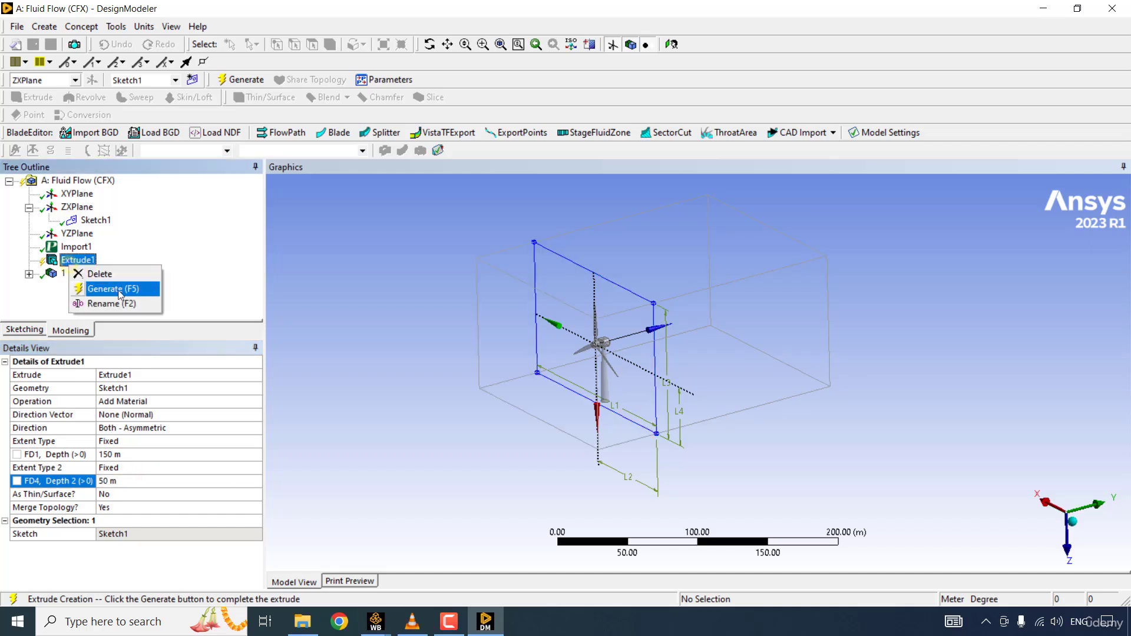
{"action": "left_click", "coordinate": [119, 290]}
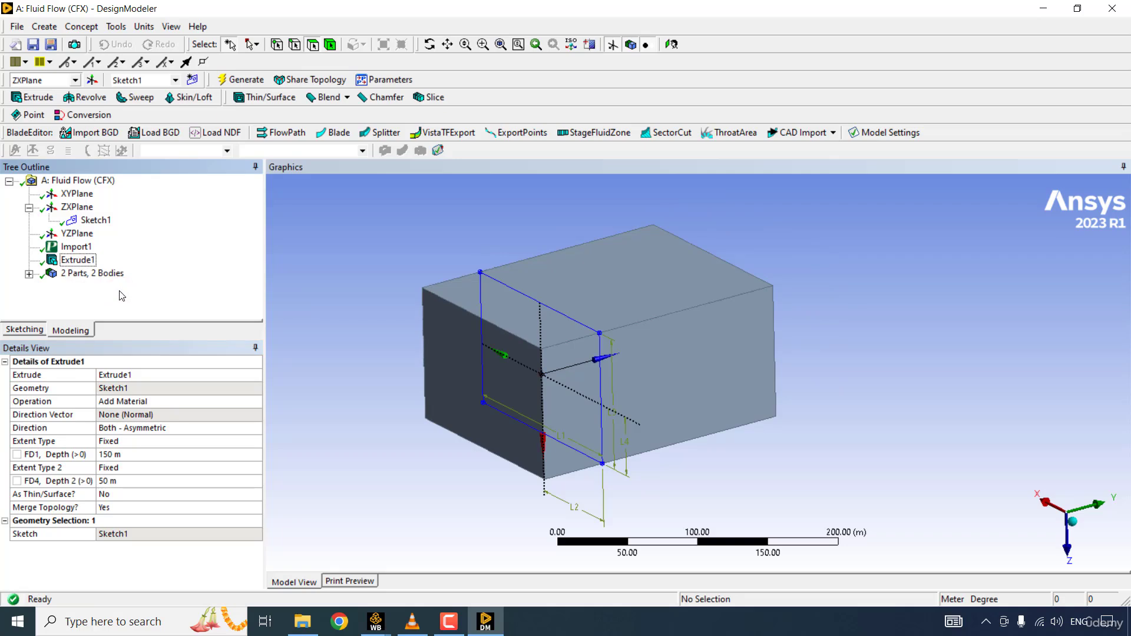
- Set the extruded box body to Fluid and rename it Outer Domain
{"action": "left_click", "coordinate": [29, 274]}
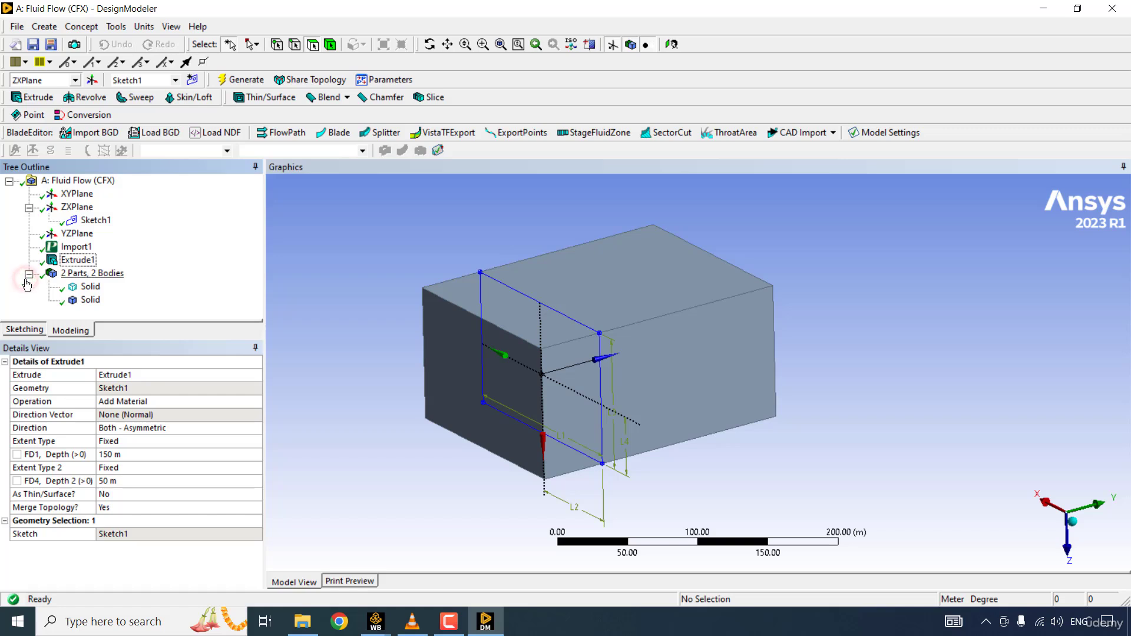
{"action": "left_click", "coordinate": [88, 287]}
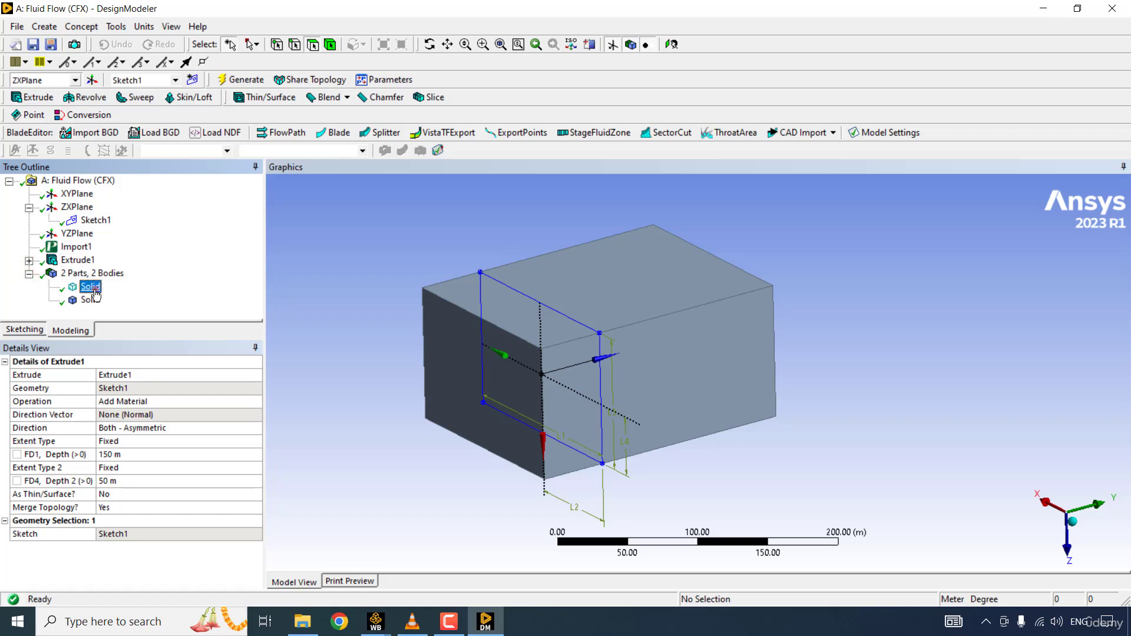
{"action": "left_click", "coordinate": [90, 300]}
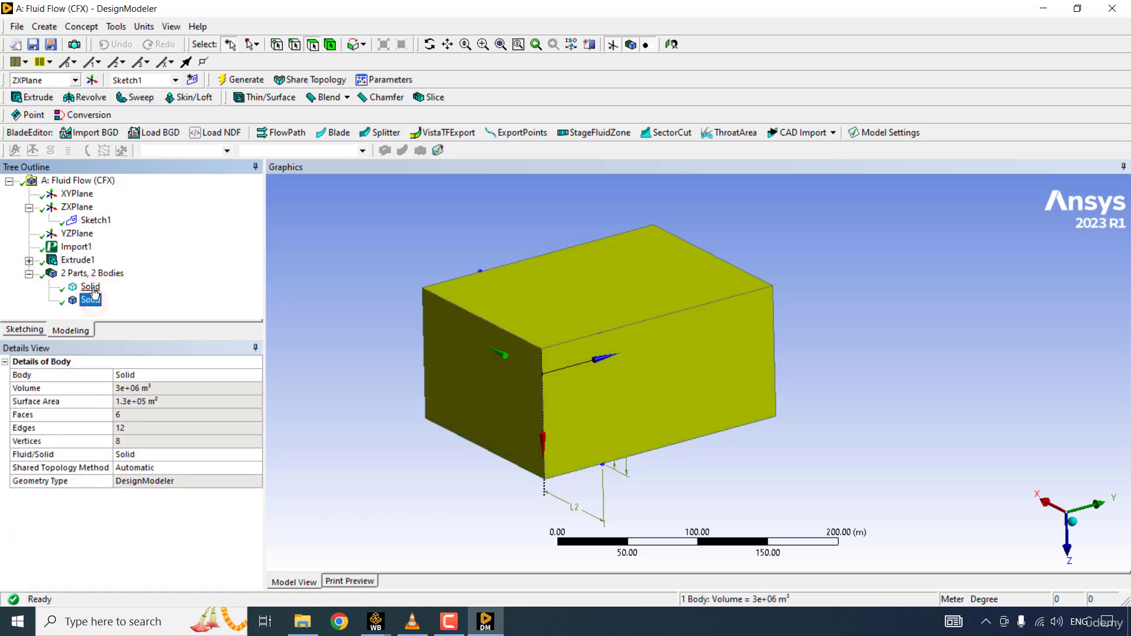
{"action": "left_click", "coordinate": [90, 287]}
{"action": "left_click", "coordinate": [91, 301]}
{"action": "left_click", "coordinate": [254, 455]}
{"action": "left_click", "coordinate": [255, 455]}
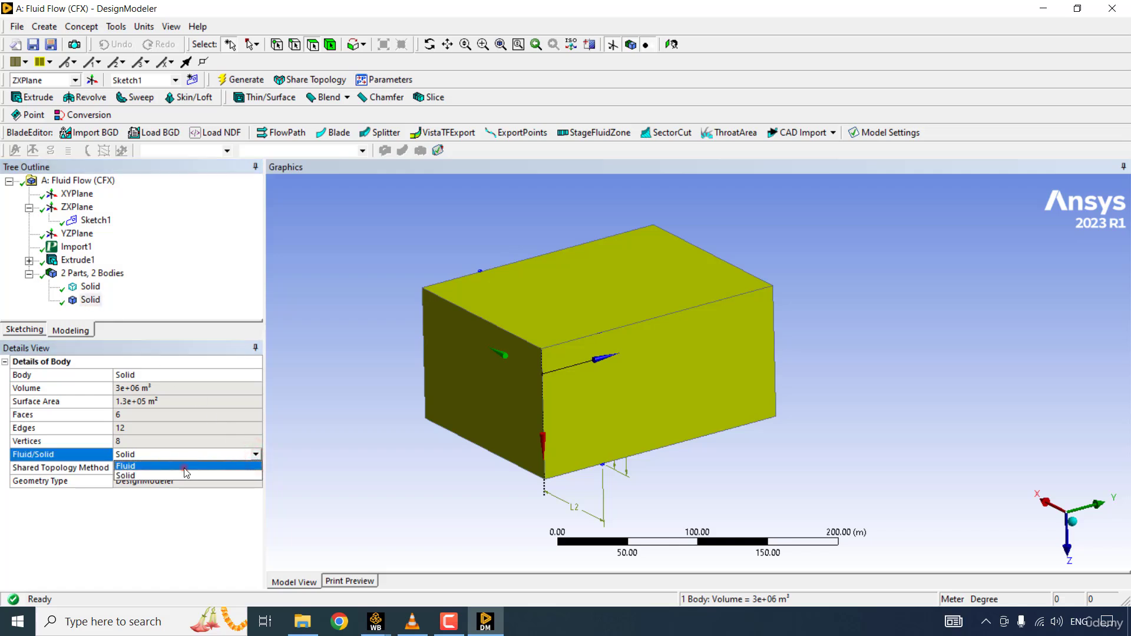
{"action": "left_click", "coordinate": [184, 467]}
{"action": "left_click", "coordinate": [127, 310]}
{"action": "type", "text": "Outer Domain"}
{"action": "key", "text": "Return"}
- Hide the Outer Domain body and rename the remaining turbine body as Turbine Solid
{"action": "right_click", "coordinate": [121, 302]}
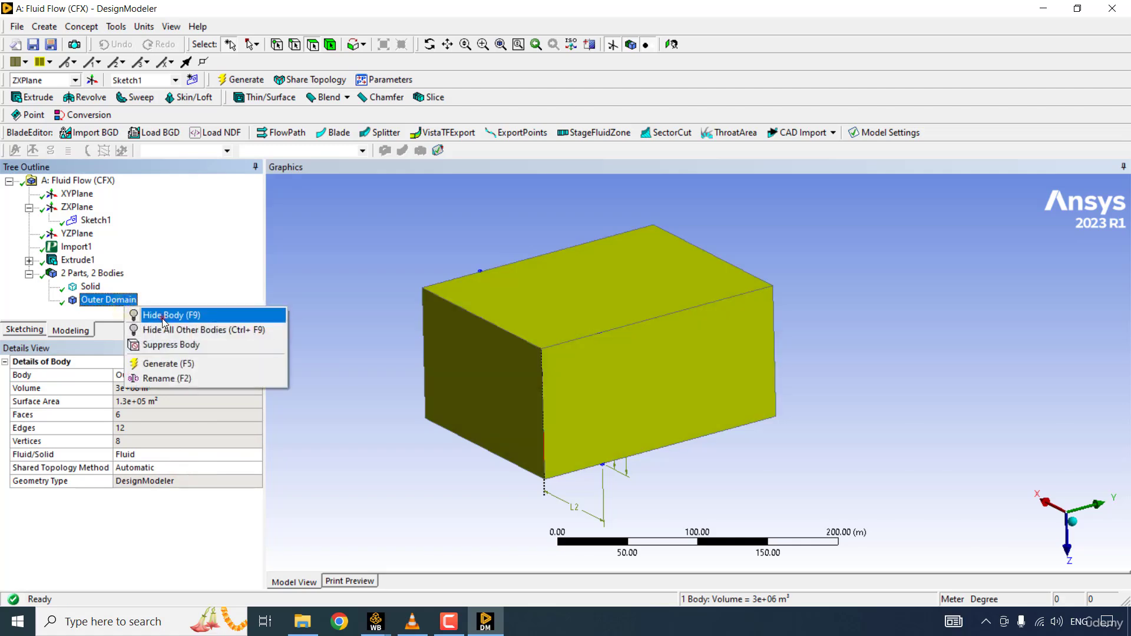
{"action": "left_click", "coordinate": [161, 316]}
{"action": "left_click", "coordinate": [94, 288]}
{"action": "type", "text": "Turbine Solid"}
{"action": "right_click", "coordinate": [113, 302]}
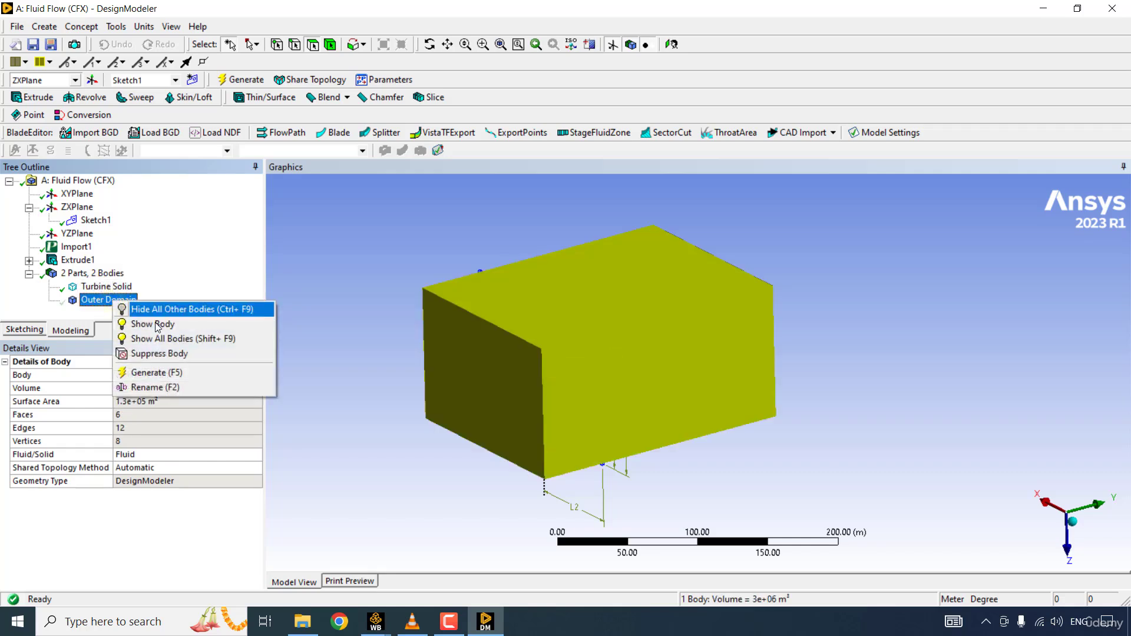
{"action": "left_click", "coordinate": [155, 322]}
- Expand the bodies and the box extrusion in the model tree and enlarge the tree area
{"action": "left_click", "coordinate": [28, 273]}
{"action": "left_click", "coordinate": [28, 260]}
{"action": "left_click_drag", "start_coordinate": [142, 340], "coordinate": [146, 418]}
- Examine the gap between the rotor hub and the nacelle from the side
{"action": "scroll", "coordinate": [698, 373], "scroll_direction": "up", "scroll_amount": 5}
{"action": "middle_click_drag", "start_coordinate": [471, 413], "coordinate": [899, 357], "text": "ctrl"}
{"action": "scroll", "coordinate": [698, 372], "scroll_direction": "up", "scroll_amount": 2}
{"action": "middle_click_drag", "start_coordinate": [589, 354], "coordinate": [518, 357]}
{"action": "scroll", "coordinate": [699, 372], "scroll_direction": "up", "scroll_amount": 5}
{"action": "mouse_move", "coordinate": [413, 265]}
{"action": "middle_mouse_down", "text": "ctrl"}
{"action": "mouse_move", "coordinate": [819, 459]}
{"action": "mouse_move", "coordinate": [851, 530]}
{"action": "middle_mouse_up", "text": "ctrl"}
{"action": "middle_click_drag", "start_coordinate": [589, 365], "coordinate": [686, 337]}
{"action": "middle_click_drag", "start_coordinate": [571, 206], "coordinate": [581, 330], "text": "ctrl"}
{"action": "scroll", "coordinate": [581, 329], "scroll_direction": "up", "scroll_amount": 3}
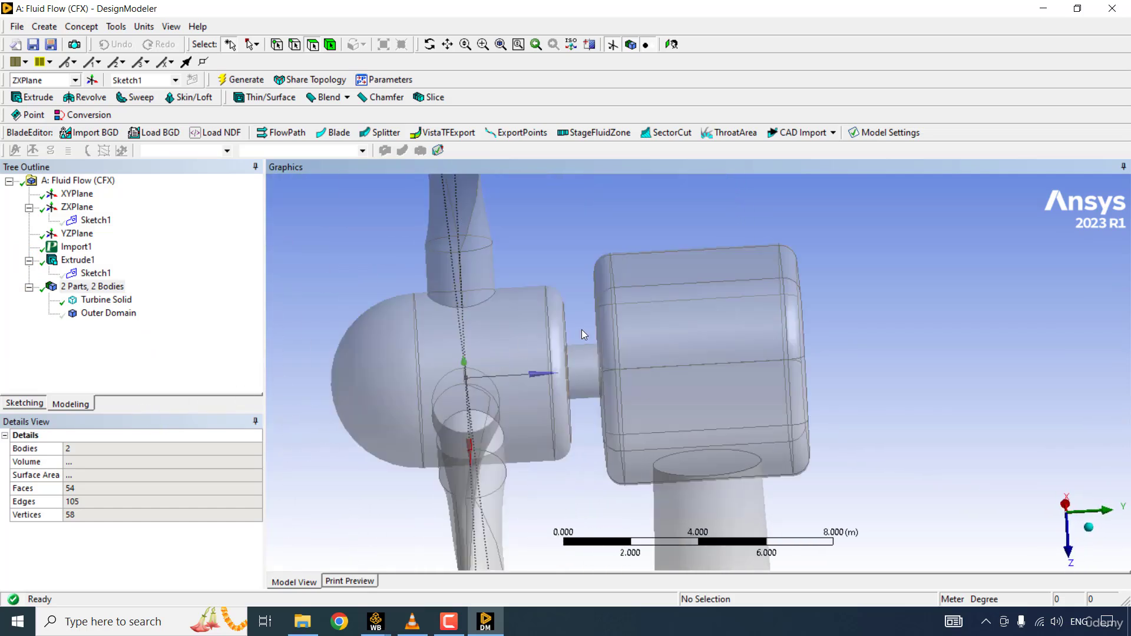
{"action": "middle_click_drag", "start_coordinate": [561, 419], "coordinate": [561, 420]}
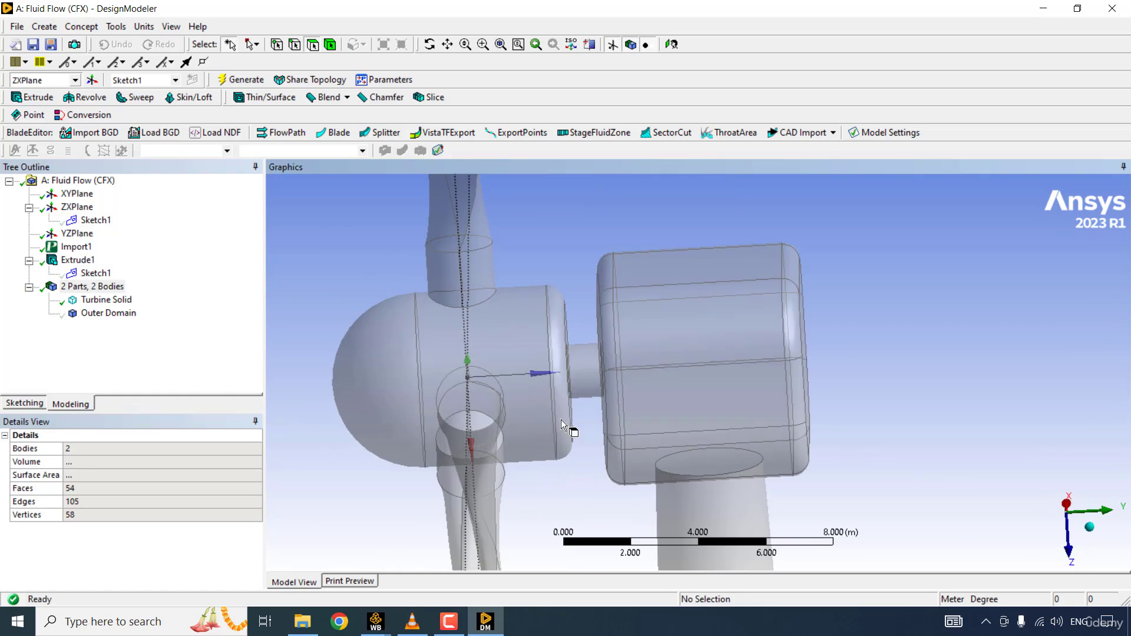
{"action": "scroll", "coordinate": [582, 333], "scroll_direction": "down", "scroll_amount": 2}
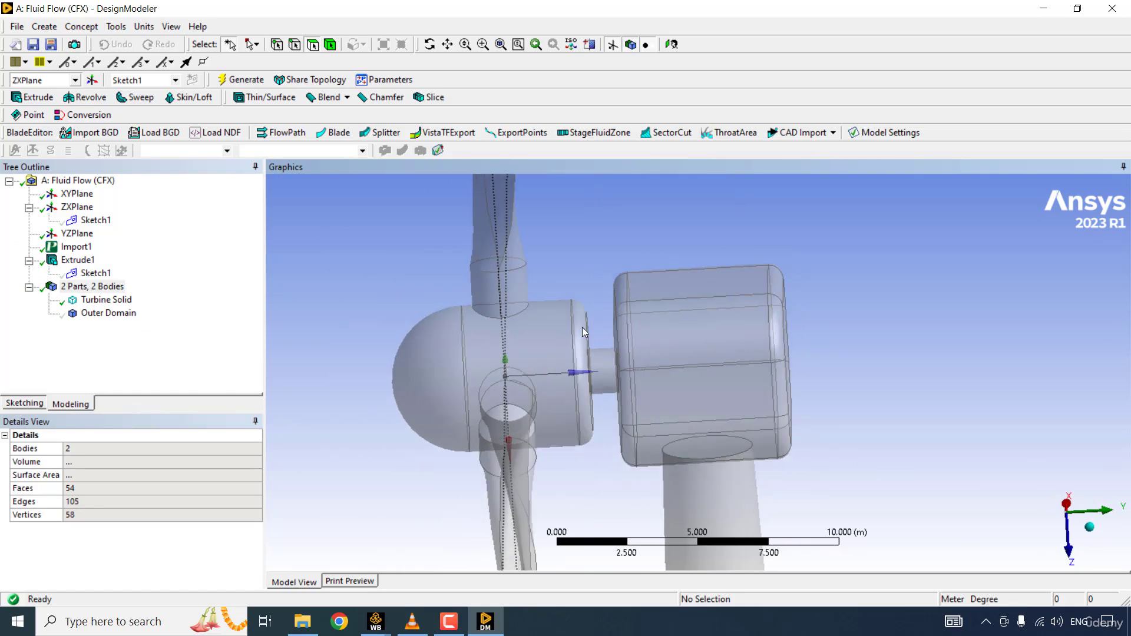
{"action": "scroll", "coordinate": [591, 329], "scroll_direction": "down", "scroll_amount": 5}
- Create a new plane based on the ZXPlane with an Offset Z transform
{"action": "left_click", "coordinate": [79, 208]}
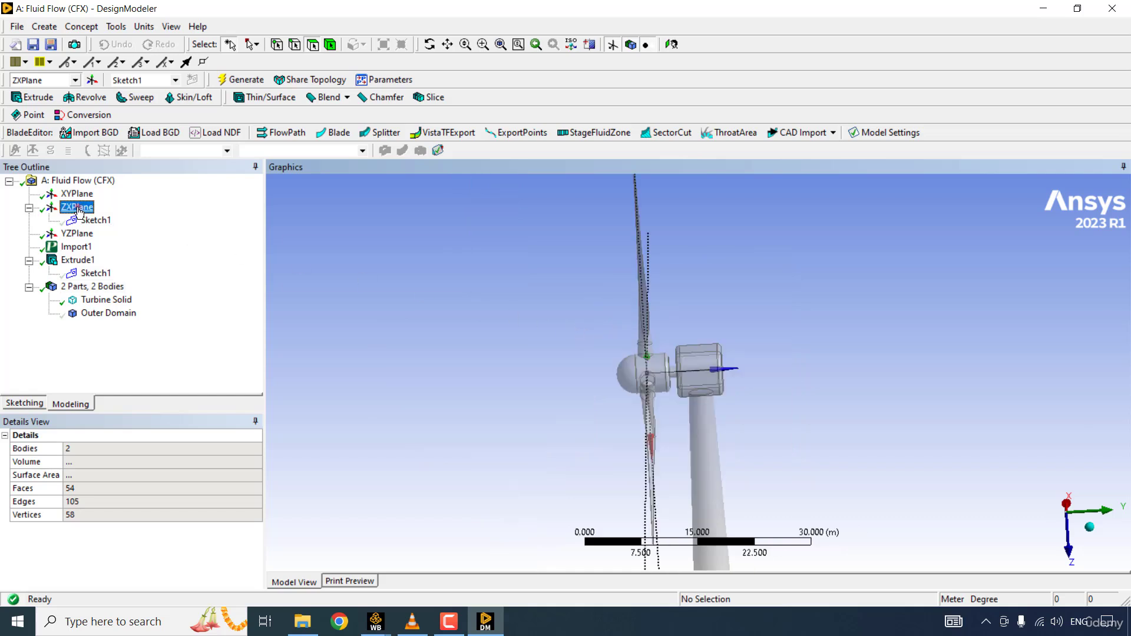
{"action": "right_click", "coordinate": [78, 211]}
{"action": "left_click", "coordinate": [74, 210]}
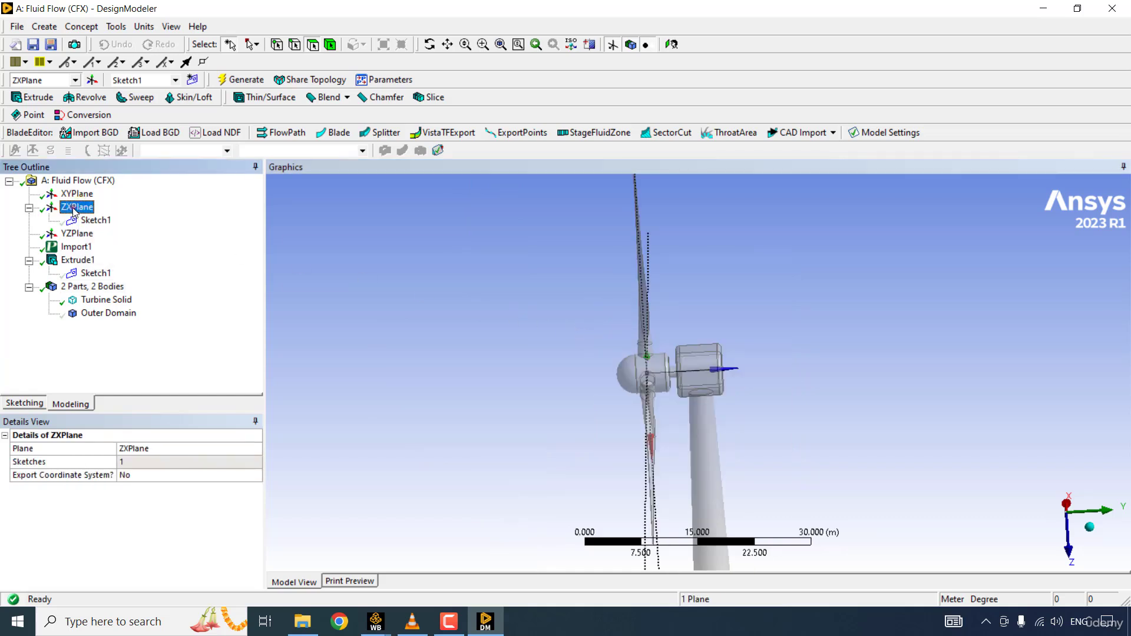
{"action": "left_click", "coordinate": [45, 26]}
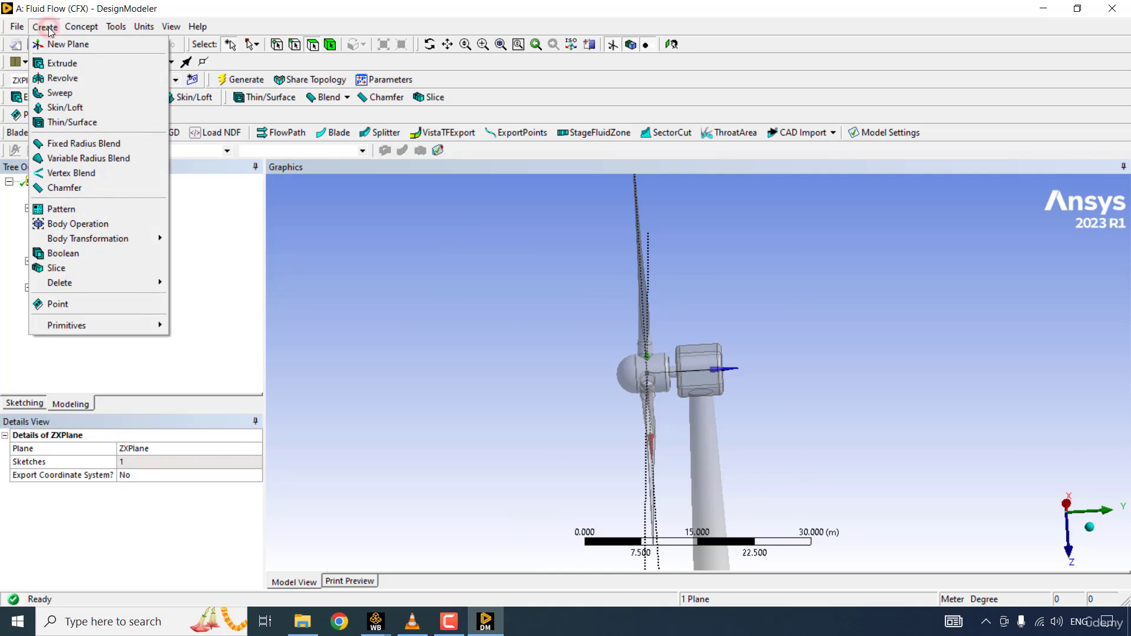
{"action": "left_click", "coordinate": [60, 45]}
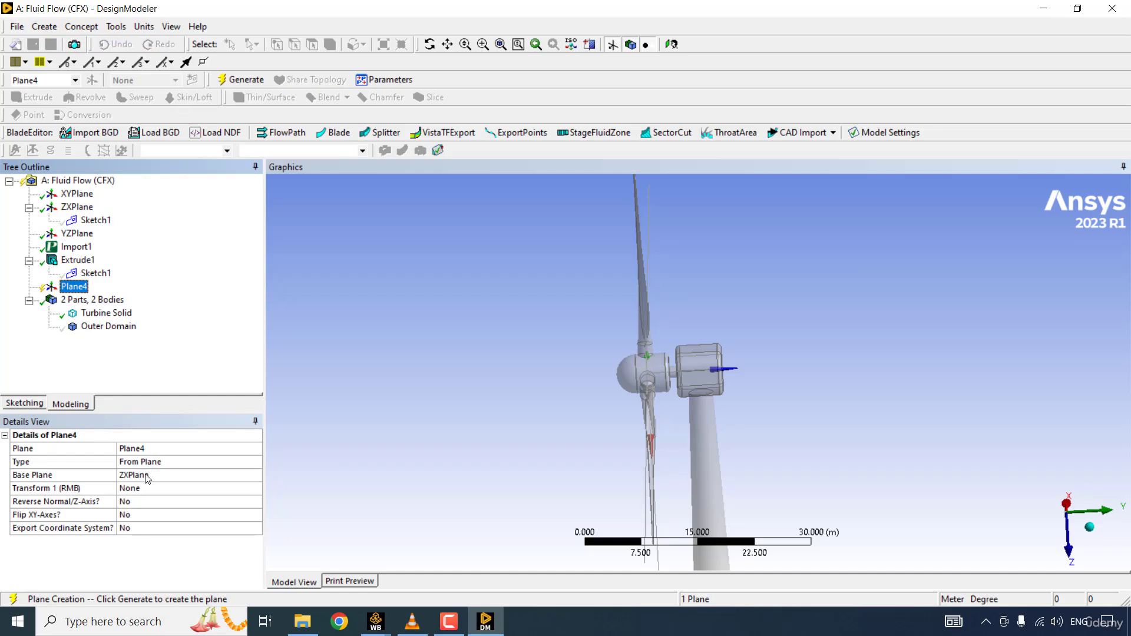
{"action": "left_click", "coordinate": [171, 492]}
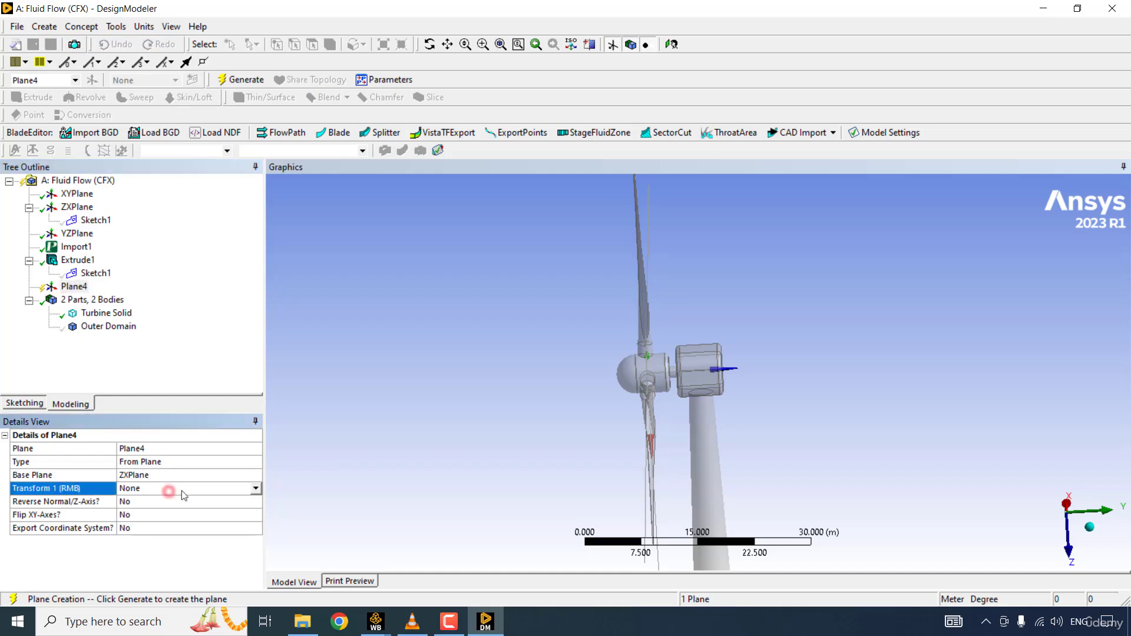
{"action": "left_click", "coordinate": [256, 488]}
{"action": "left_click", "coordinate": [164, 549]}
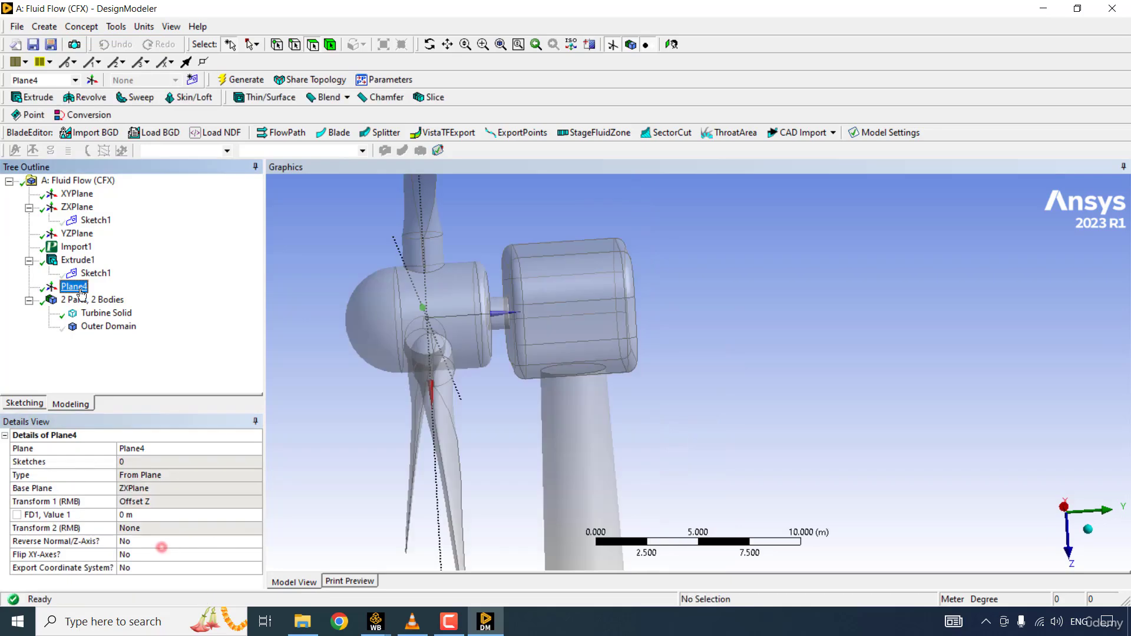
- Set the new plane's Z offset to 3.5 m and regenerate it between the rotor hub and nacelle
{"action": "left_click", "coordinate": [150, 515]}
{"action": "type", "text": "3.5"}
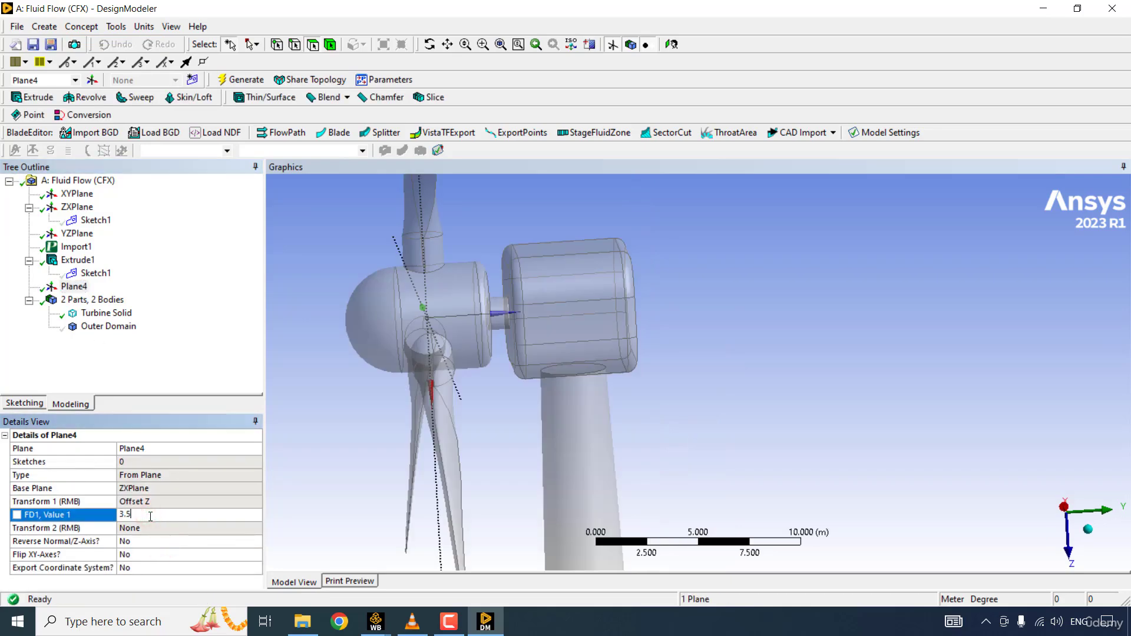
{"action": "key", "text": "Return"}
{"action": "left_click", "coordinate": [72, 287]}
{"action": "right_click", "coordinate": [72, 287]}
{"action": "left_click", "coordinate": [127, 422]}
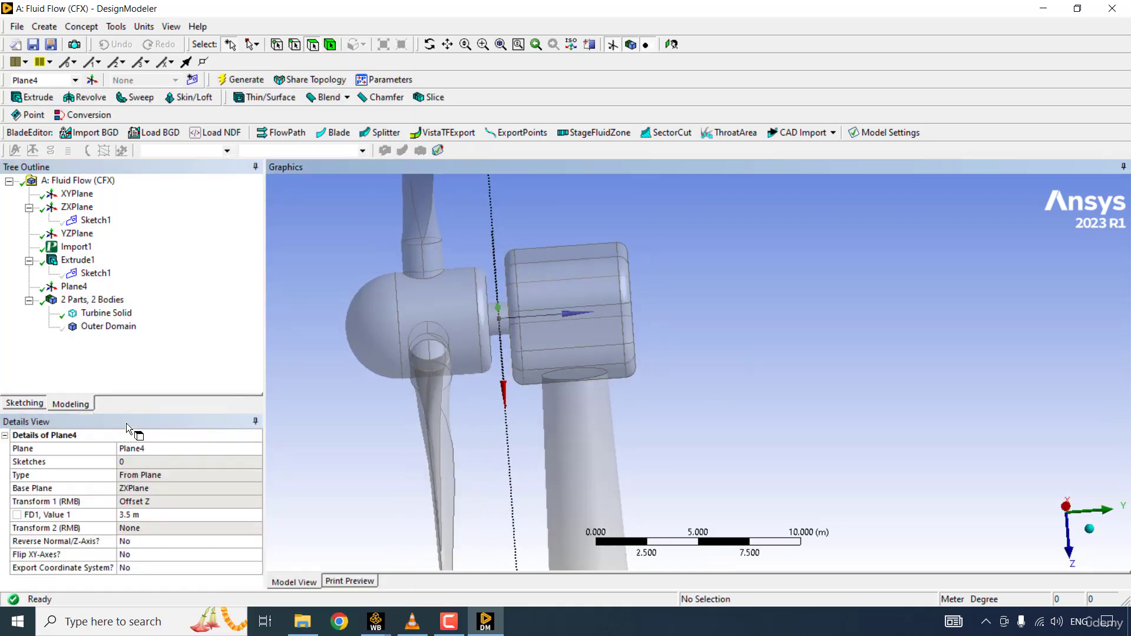
{"action": "left_click_drag", "start_coordinate": [506, 293], "coordinate": [504, 288]}
{"action": "middle_click_drag", "start_coordinate": [503, 288], "coordinate": [503, 288]}
- Sketch a circle on the offset plane, centred on its origin and enclosing all three rotor blades
{"action": "left_click", "coordinate": [76, 289]}
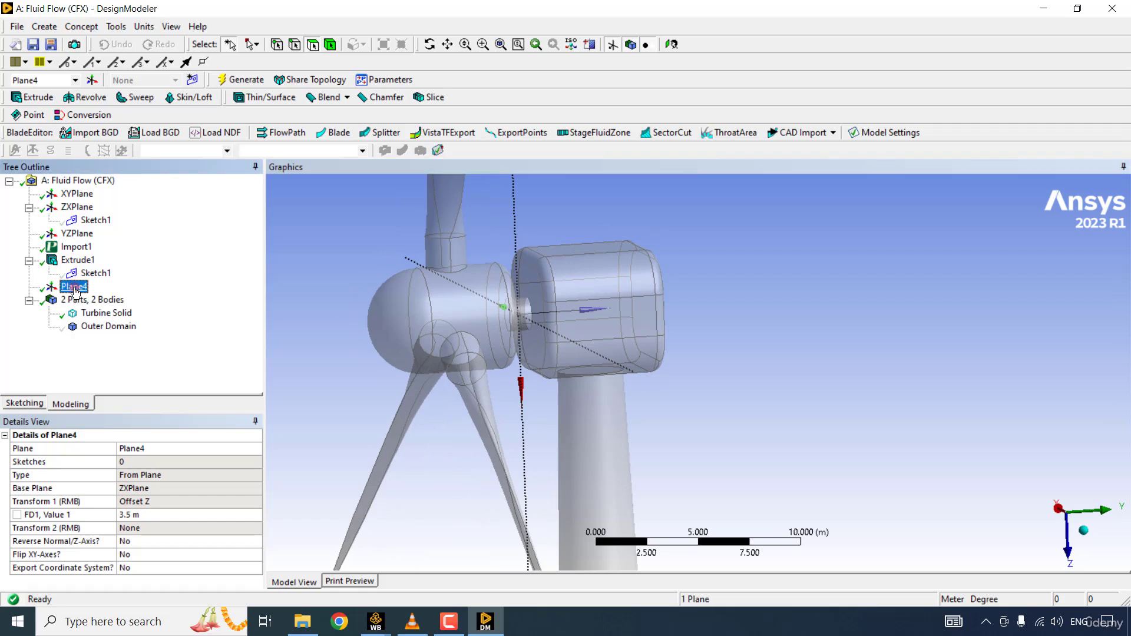
{"action": "left_click", "coordinate": [29, 404]}
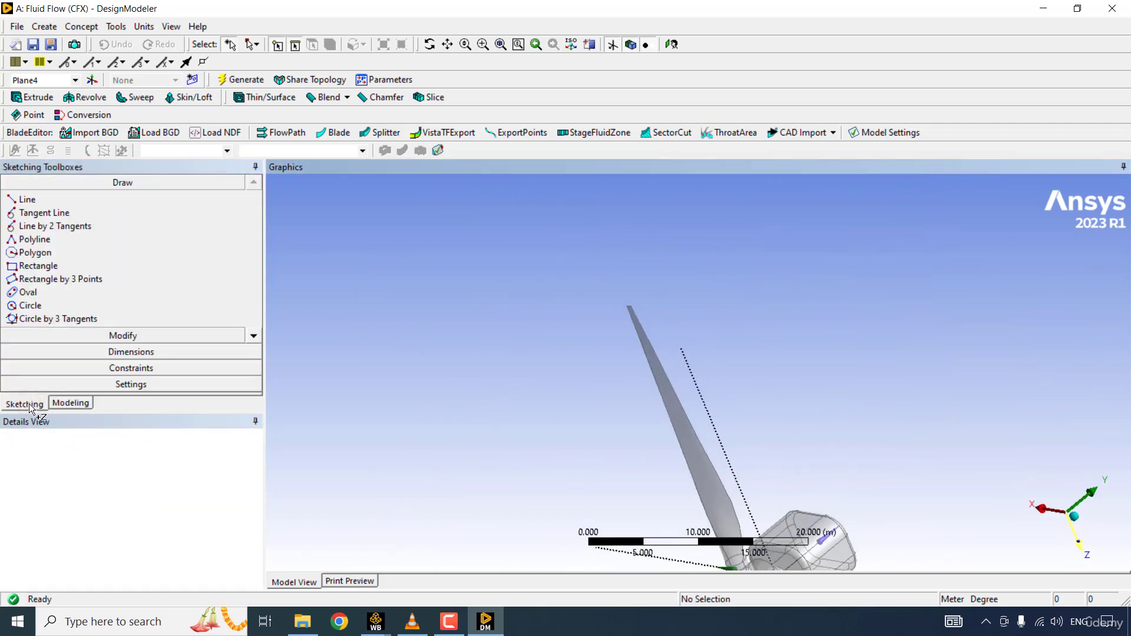
{"action": "left_click", "coordinate": [1052, 526]}
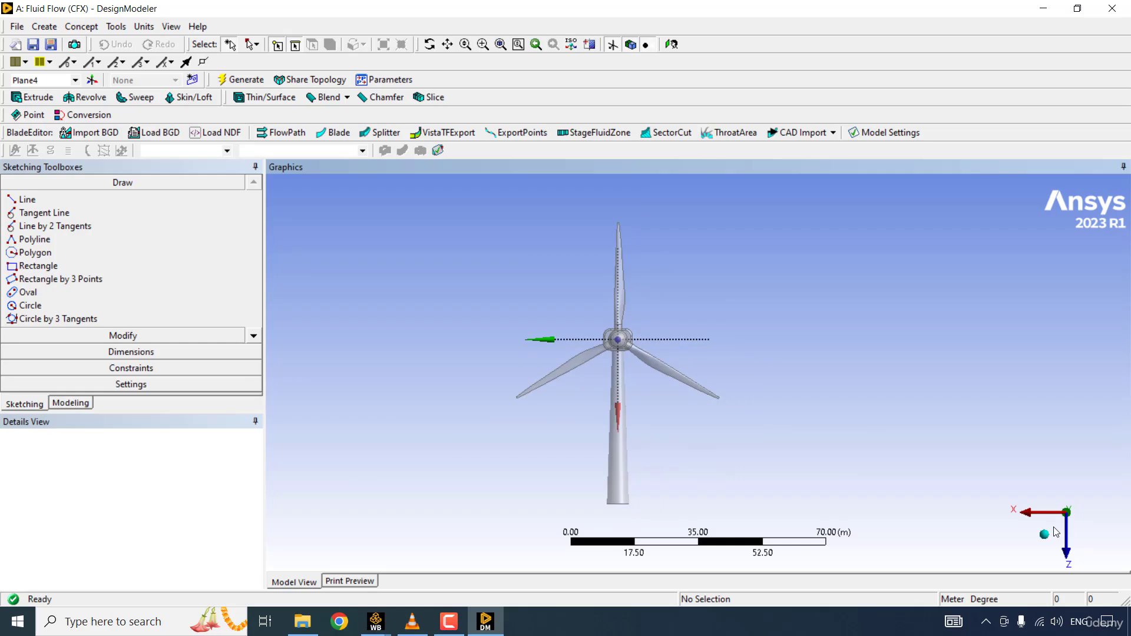
{"action": "left_click", "coordinate": [36, 305]}
{"action": "left_click", "coordinate": [618, 340]}
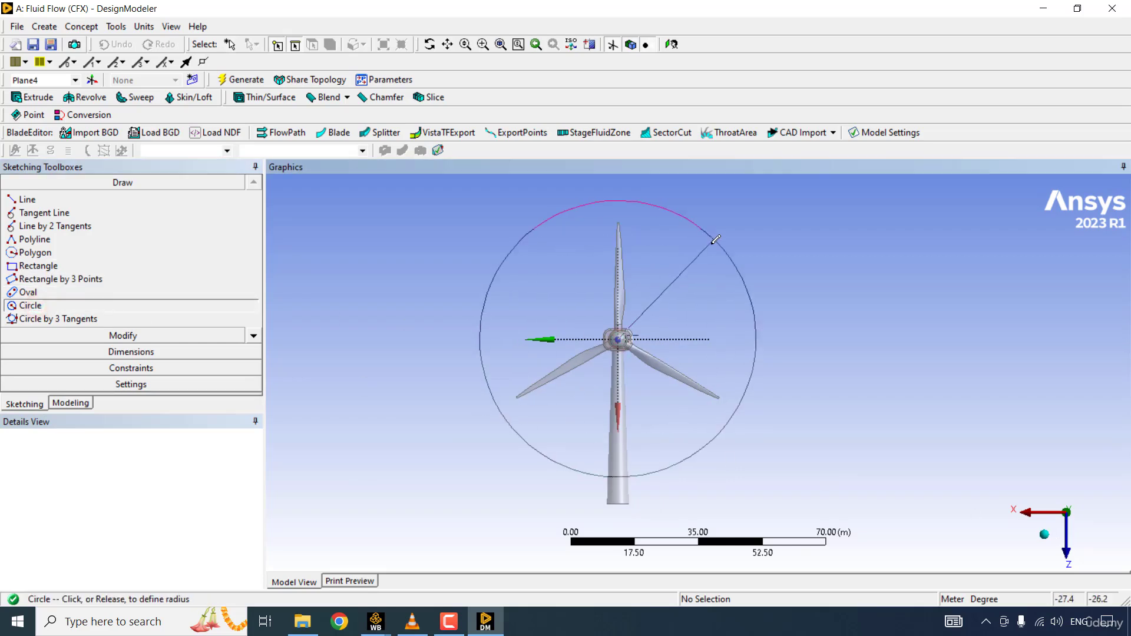
{"action": "left_click", "coordinate": [714, 242]}
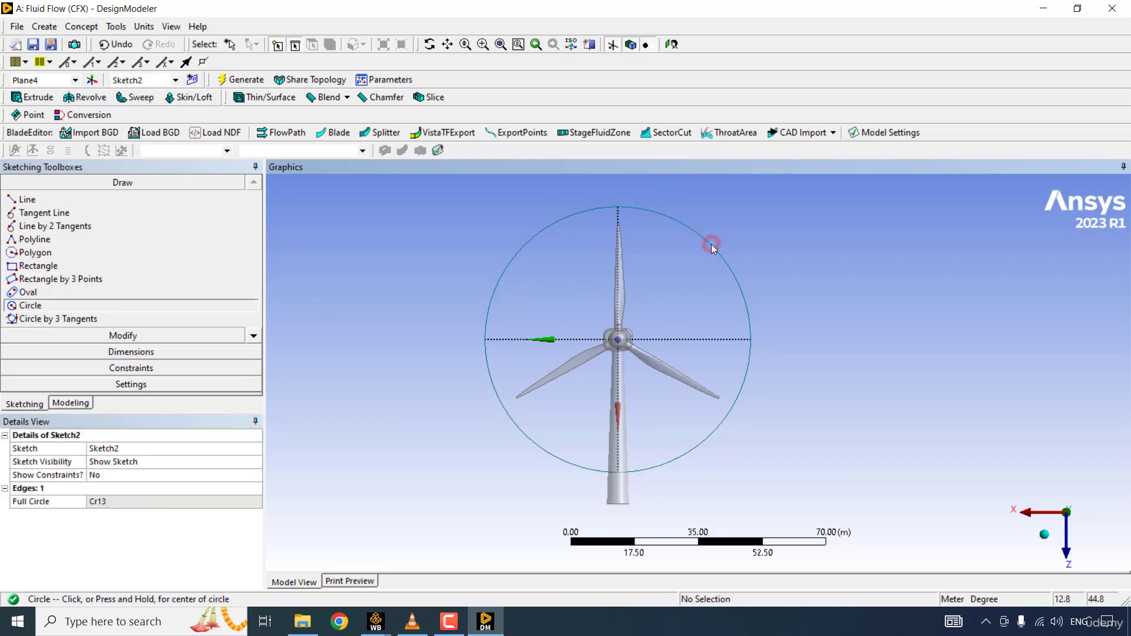
- Dimension the circle's diameter and set it to 70 m
{"action": "left_click", "coordinate": [90, 351]}
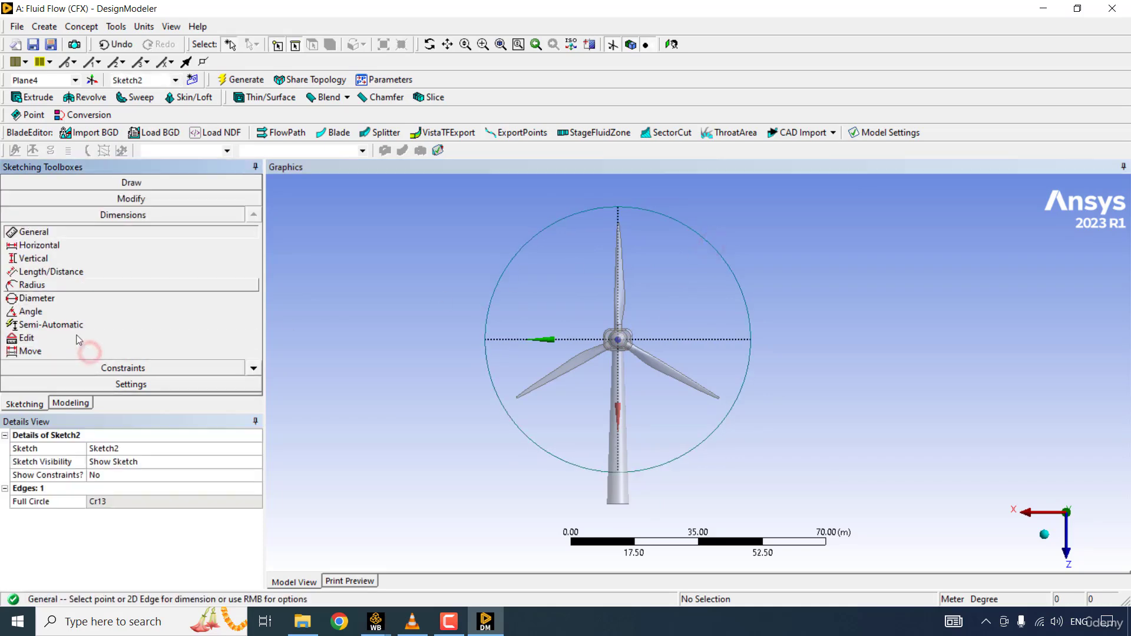
{"action": "left_click", "coordinate": [50, 299]}
{"action": "left_click", "coordinate": [719, 260]}
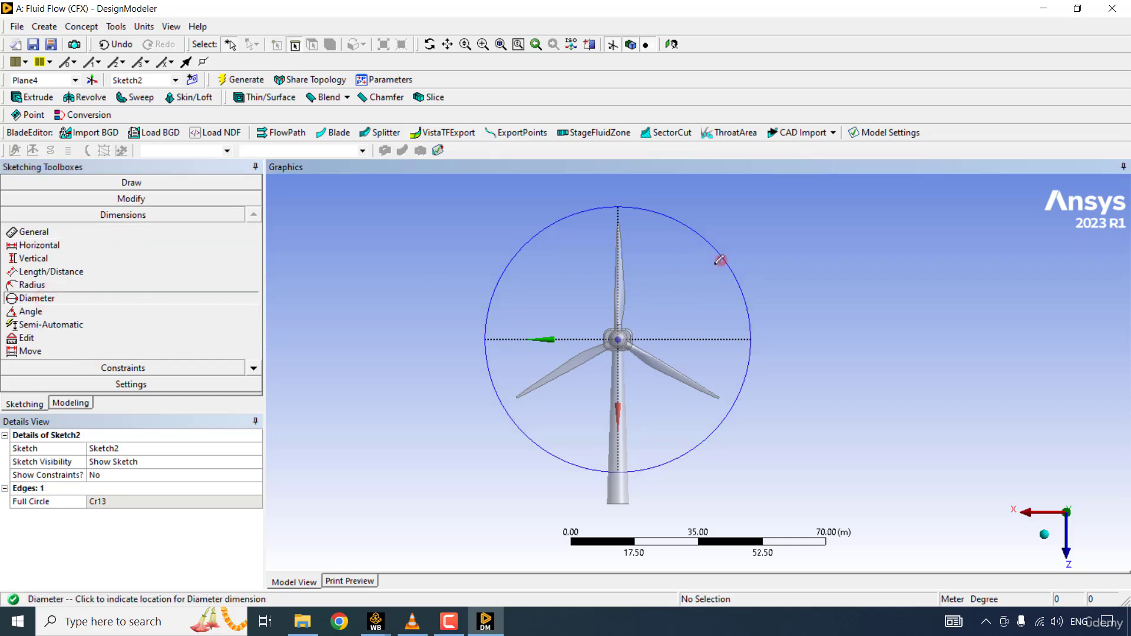
{"action": "left_click", "coordinate": [677, 281]}
{"action": "left_click", "coordinate": [128, 500]}
{"action": "type", "text": "70"}
{"action": "key", "text": "Return"}
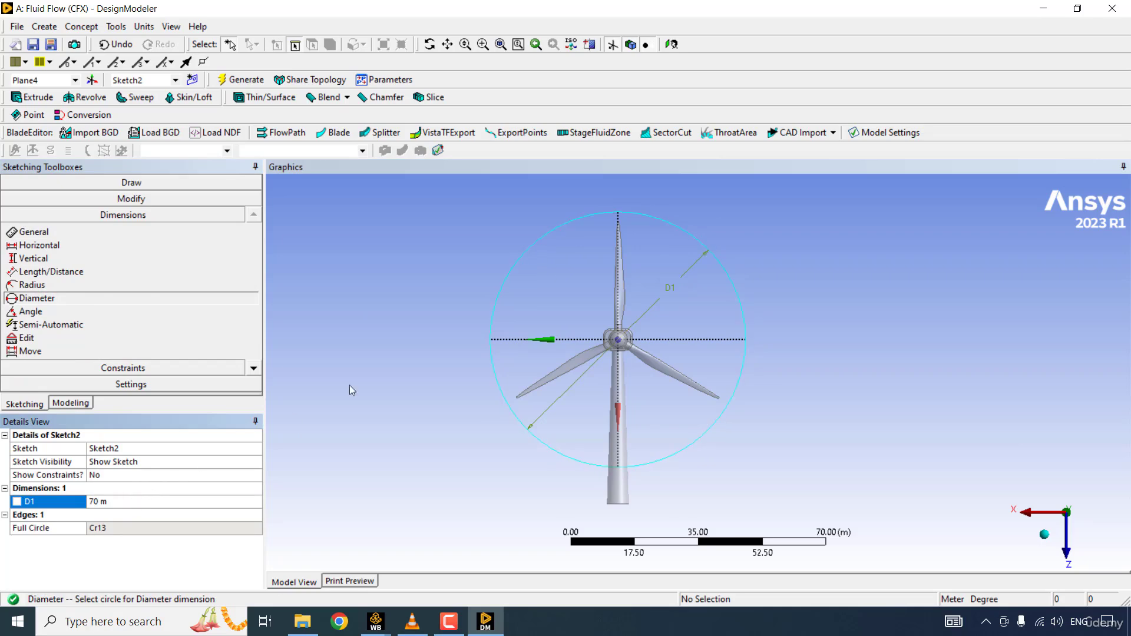
{"action": "left_click", "coordinate": [637, 242]}
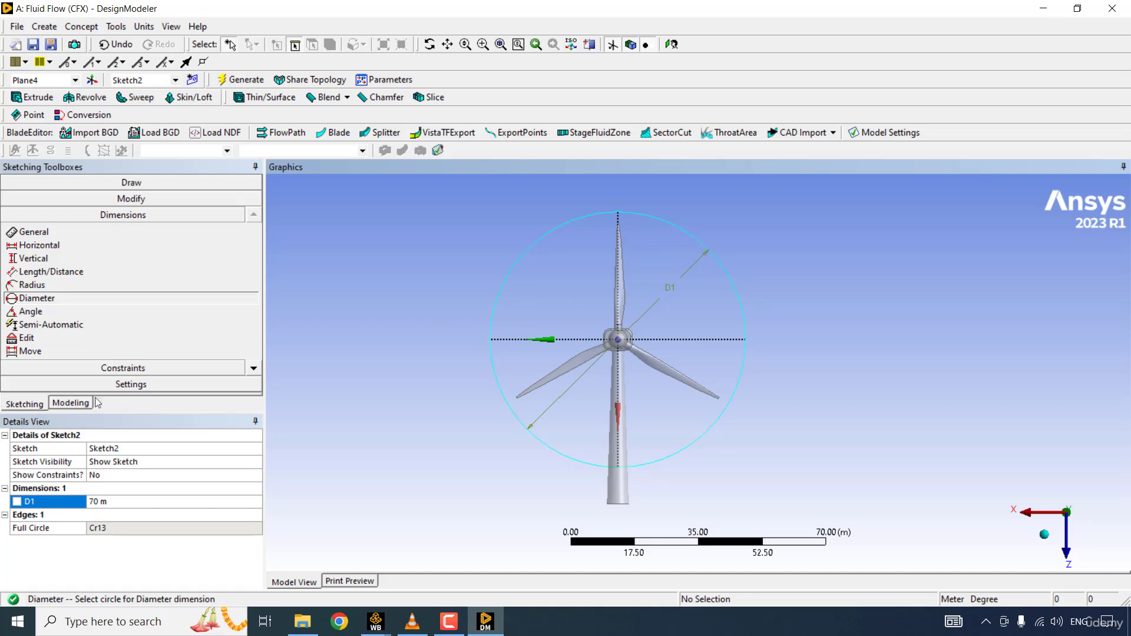
- Start an Extrude feature that uses the circle sketch on the offset plane as its geometry
{"action": "left_click", "coordinate": [71, 404]}
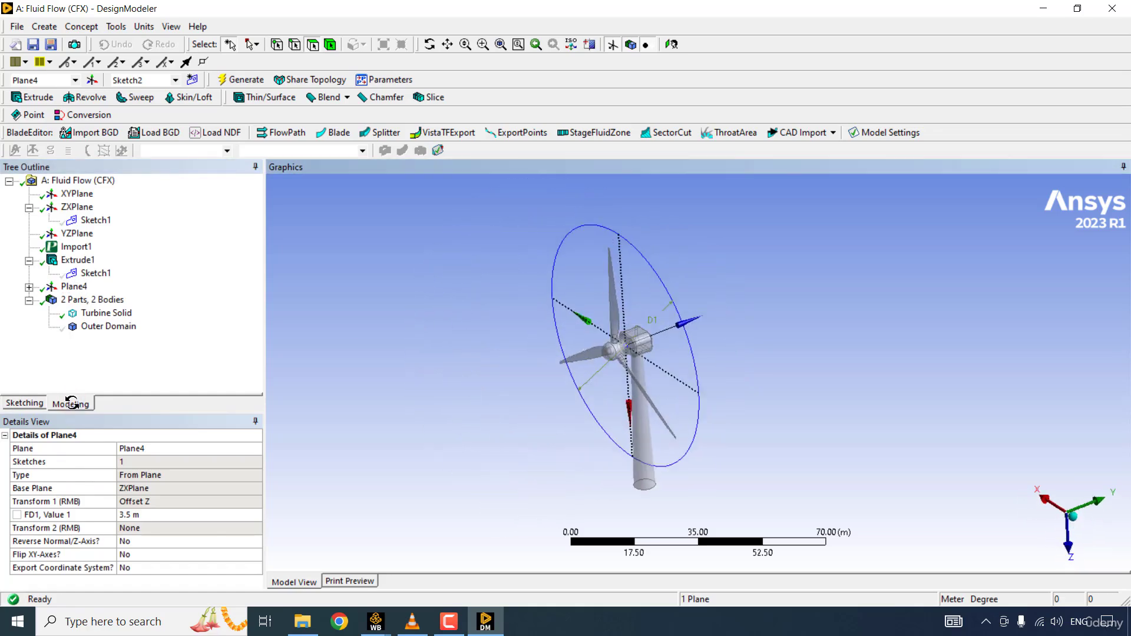
{"action": "left_click", "coordinate": [87, 301]}
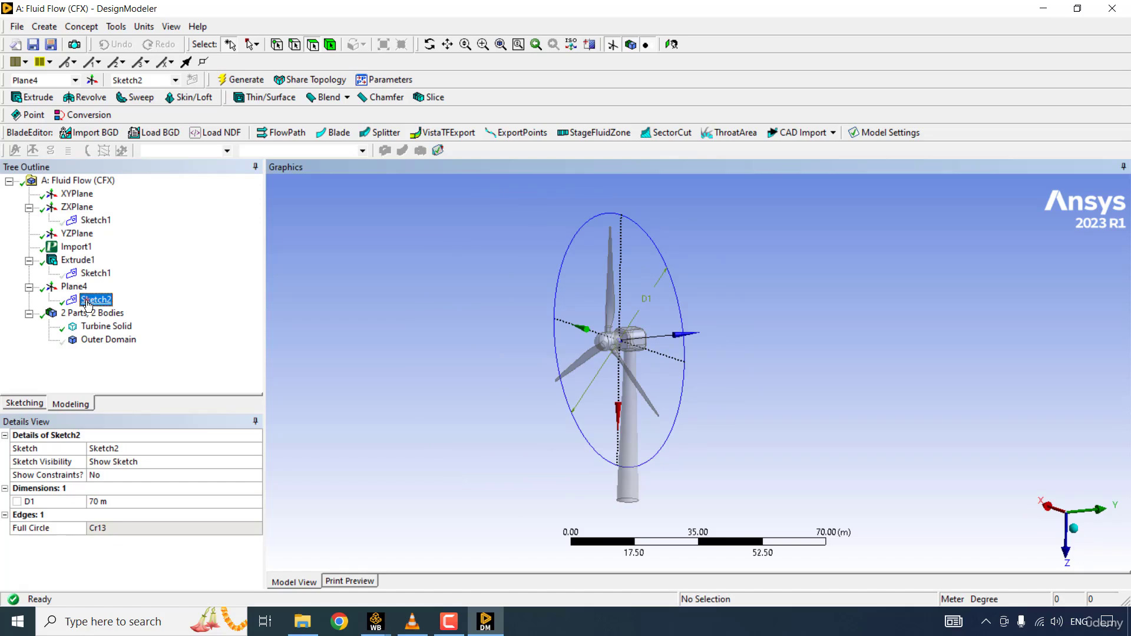
{"action": "left_click", "coordinate": [32, 97]}
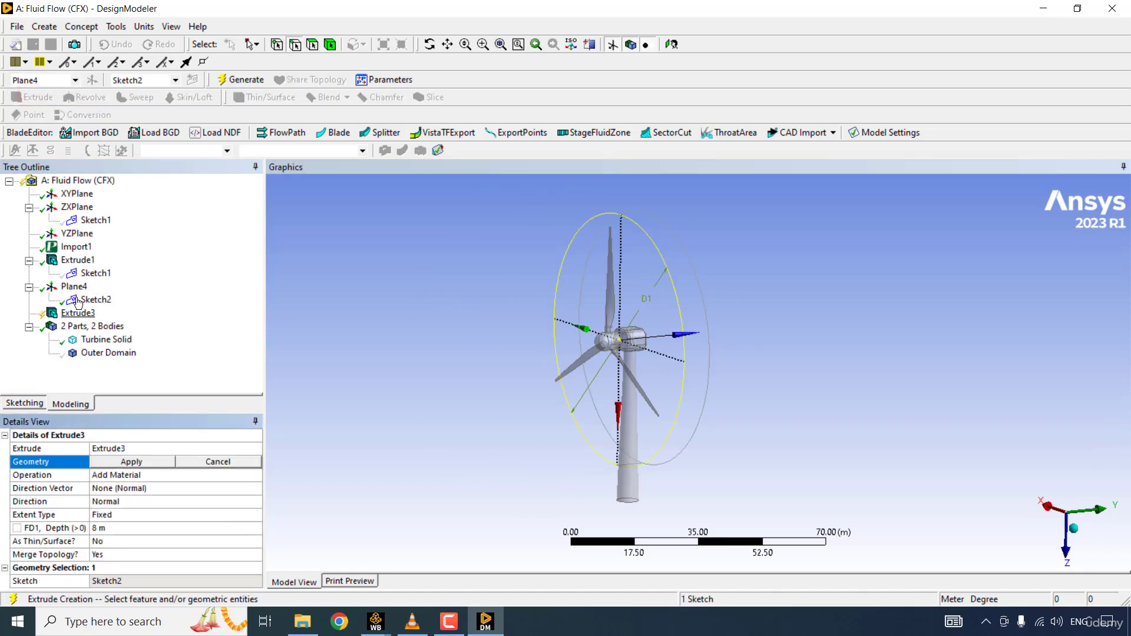
{"action": "left_click", "coordinate": [79, 314]}
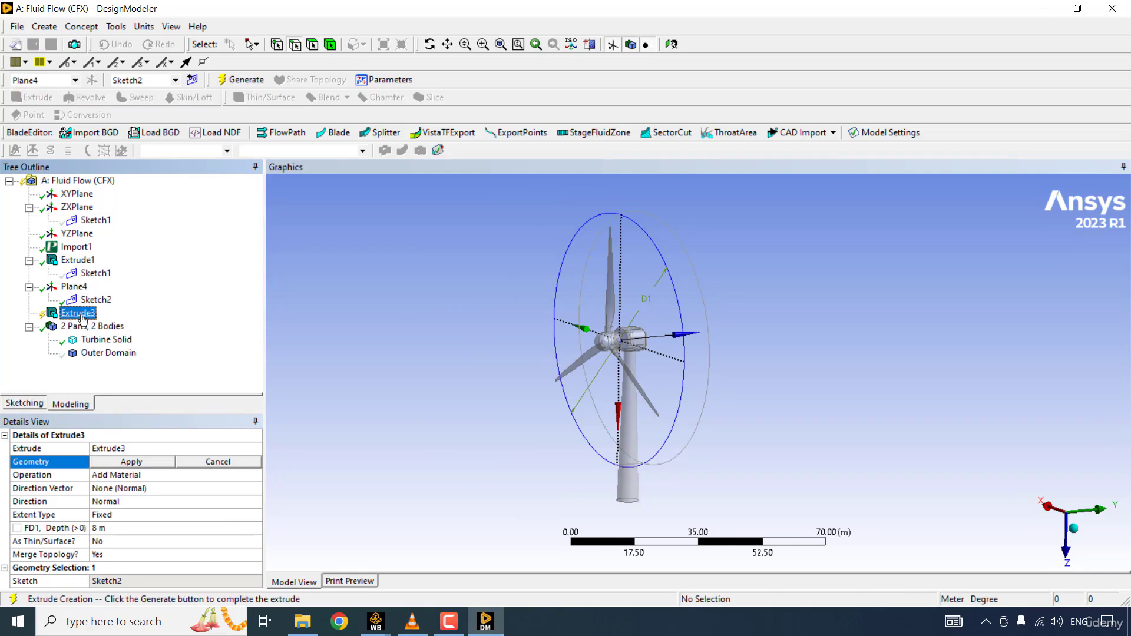
{"action": "left_click", "coordinate": [101, 300]}
{"action": "left_click", "coordinate": [132, 462]}
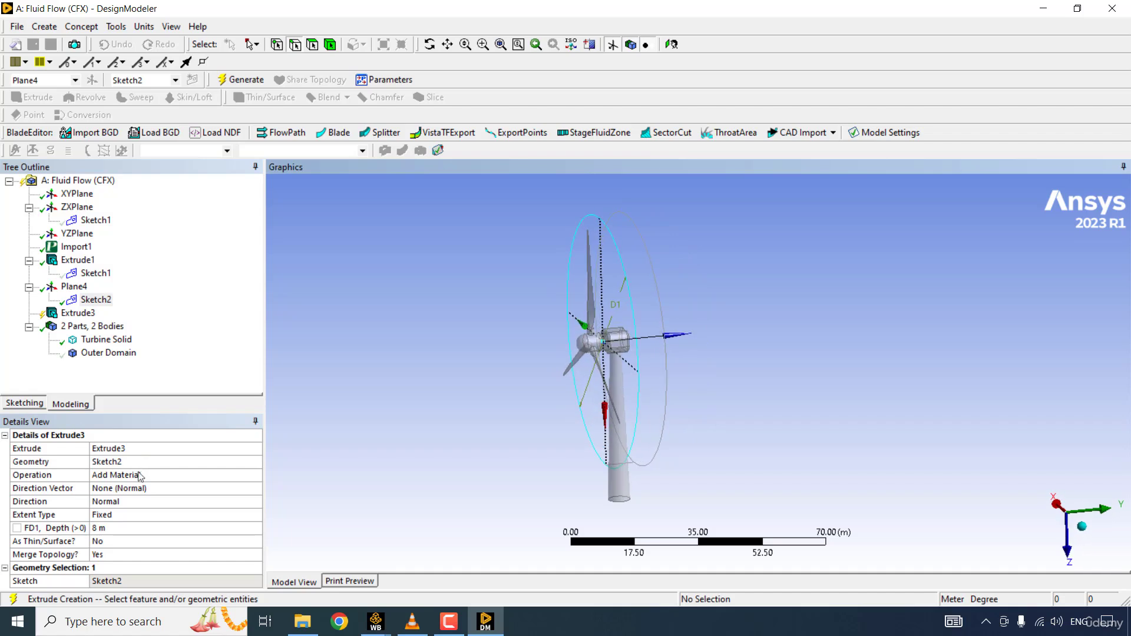
- Reverse the circle extrusion's direction so it extends from the offset plane toward the rotor blades
{"action": "left_click", "coordinate": [162, 527]}
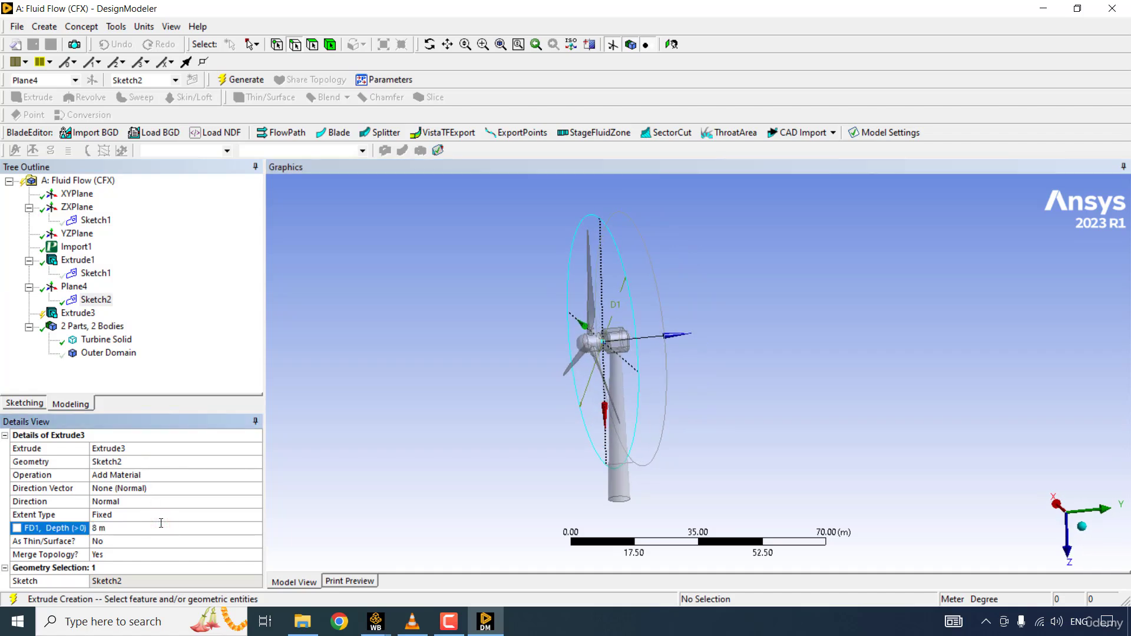
{"action": "left_click", "coordinate": [177, 513]}
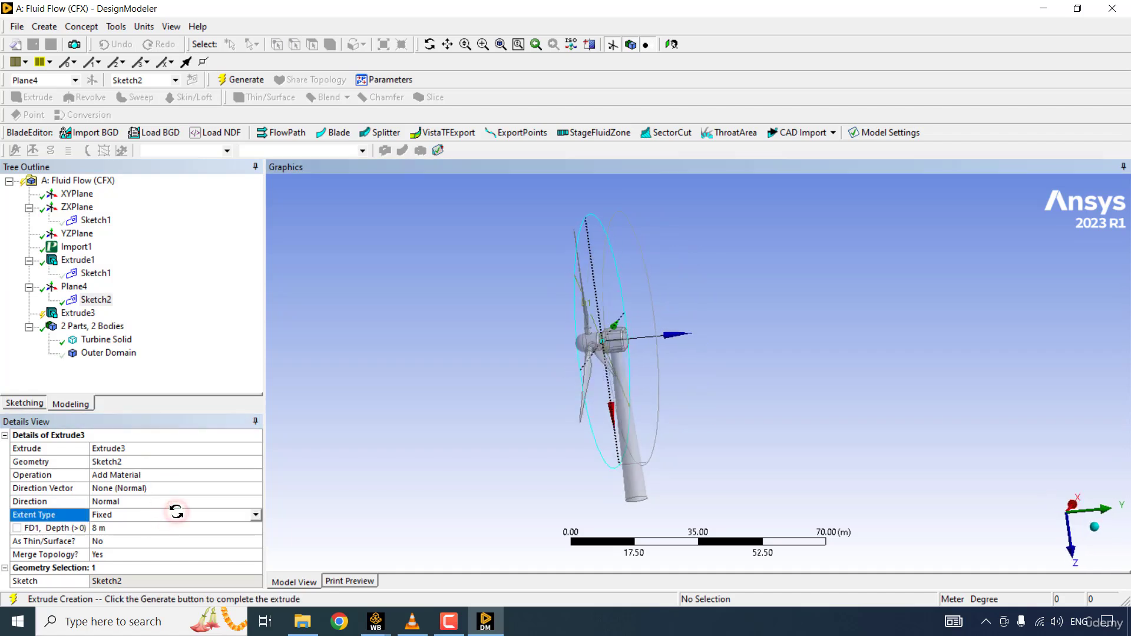
{"action": "left_click", "coordinate": [172, 502]}
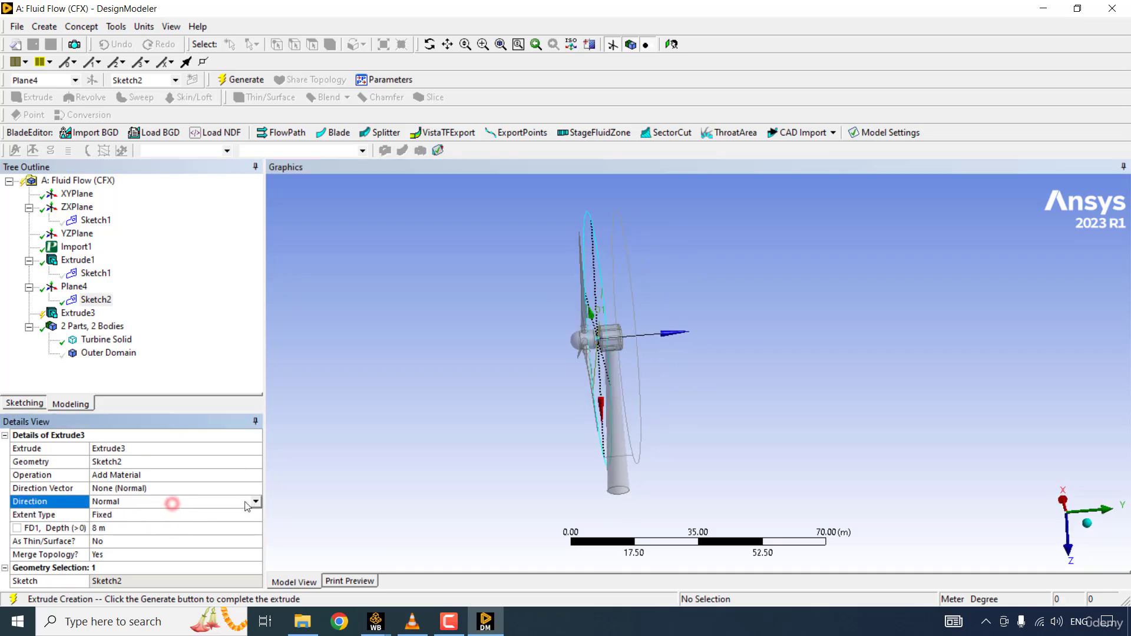
{"action": "left_click", "coordinate": [255, 501]}
{"action": "left_click", "coordinate": [153, 522]}
{"action": "middle_click_drag", "start_coordinate": [583, 299], "coordinate": [600, 295]}
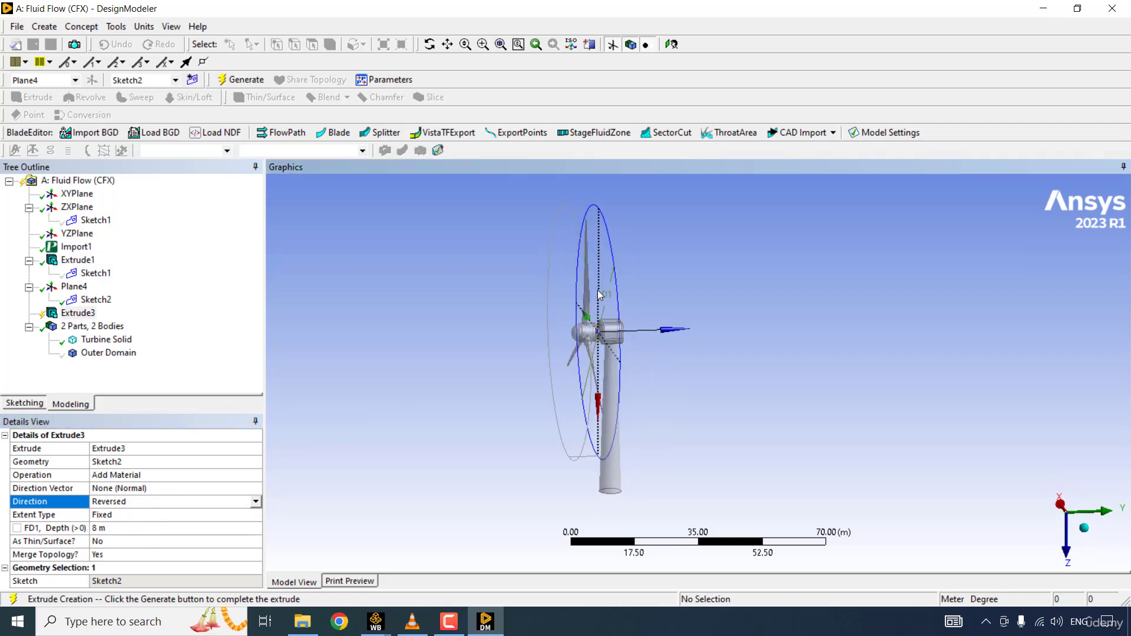
- Set the extrusion's operation to Add Frozen and generate the cylindrical body around the rotor
{"action": "left_click", "coordinate": [172, 476]}
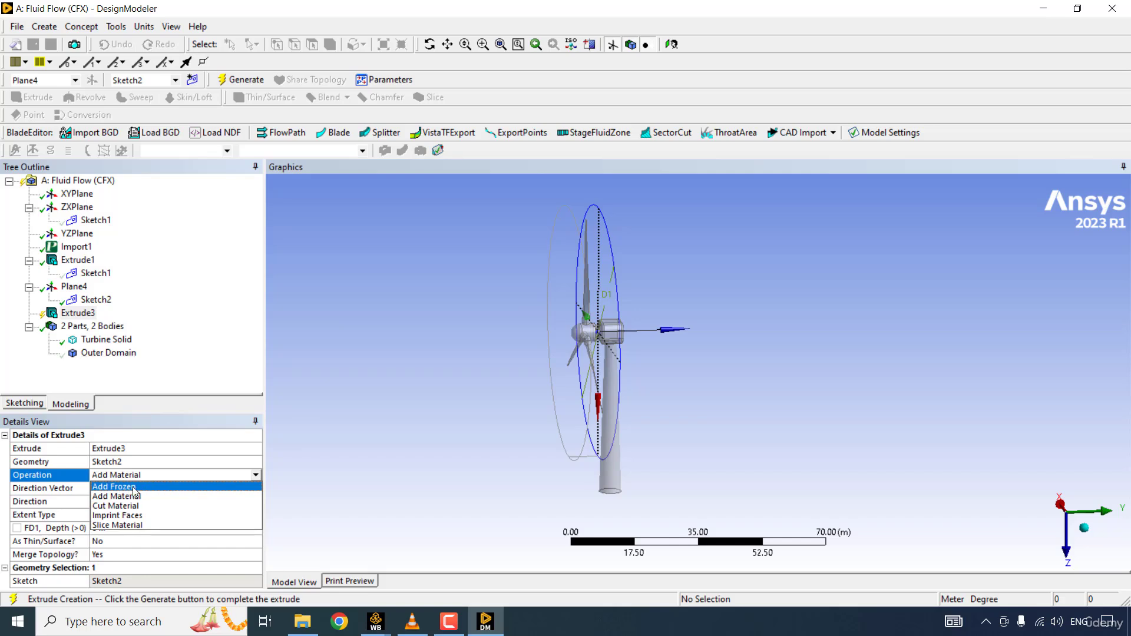
{"action": "left_click", "coordinate": [134, 489]}
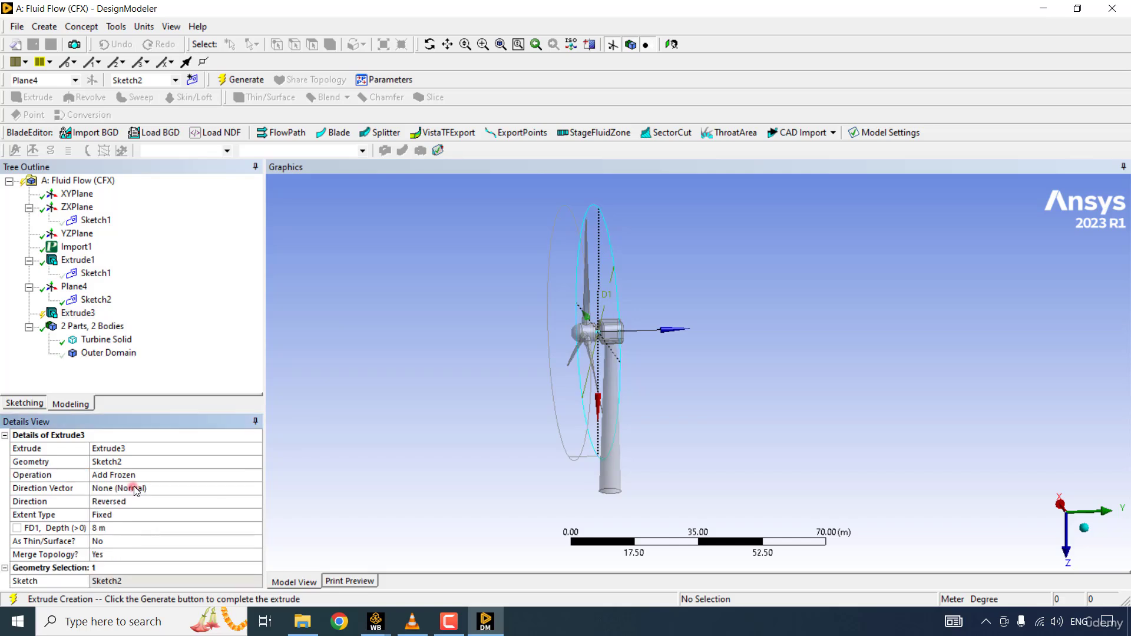
{"action": "right_click", "coordinate": [83, 323]}
{"action": "left_click", "coordinate": [116, 341]}
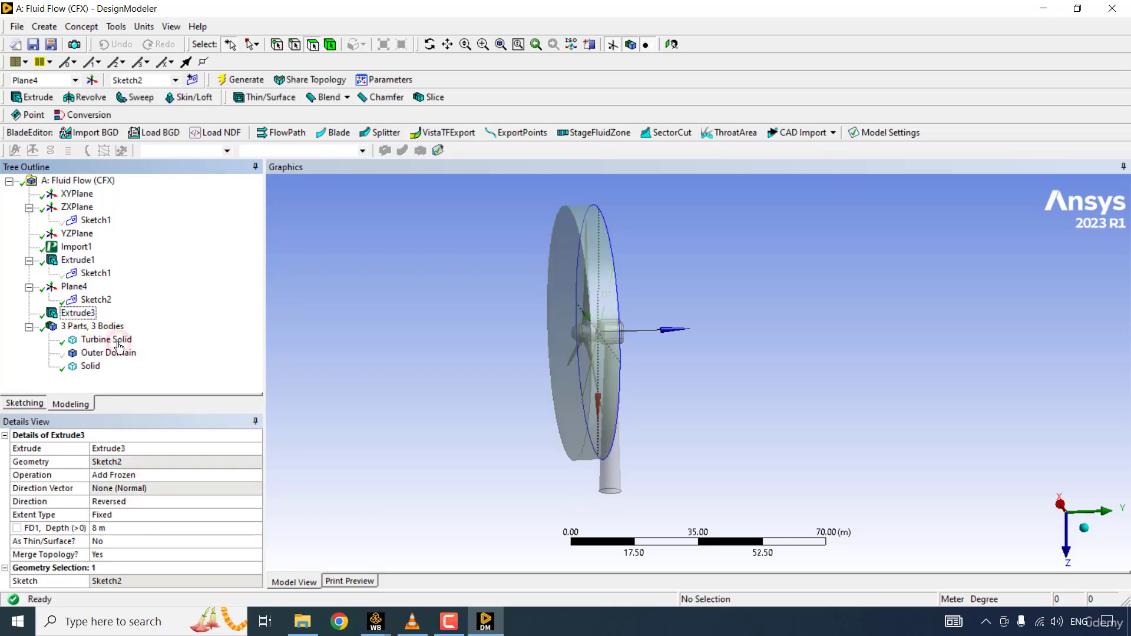
- Rename the new cylindrical solid body as Rotor Domain
{"action": "mouse_move", "coordinate": [589, 353]}
{"action": "middle_mouse_down"}
{"action": "mouse_move", "coordinate": [579, 347]}
{"action": "mouse_move", "coordinate": [591, 344]}
{"action": "mouse_move", "coordinate": [580, 351]}
{"action": "middle_mouse_up"}
{"action": "scroll", "coordinate": [579, 348], "scroll_direction": "up", "scroll_amount": 3}
{"action": "left_click", "coordinate": [90, 365]}
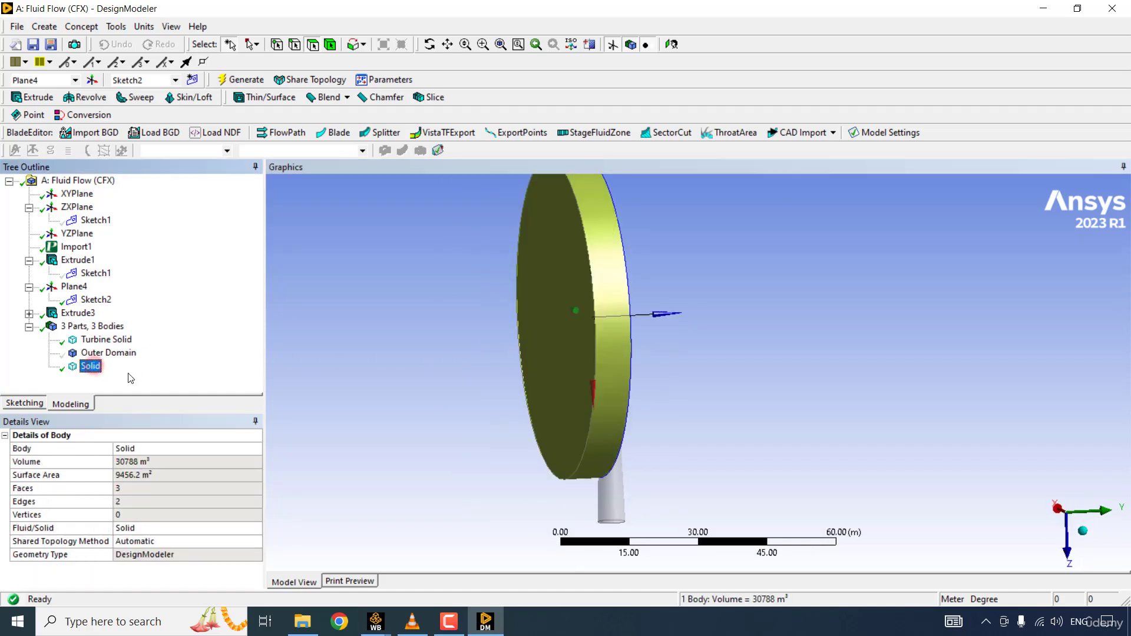
{"action": "key", "text": "F2"}
{"action": "type", "text": "Rotor Domain"}
{"action": "key", "text": "Return"}
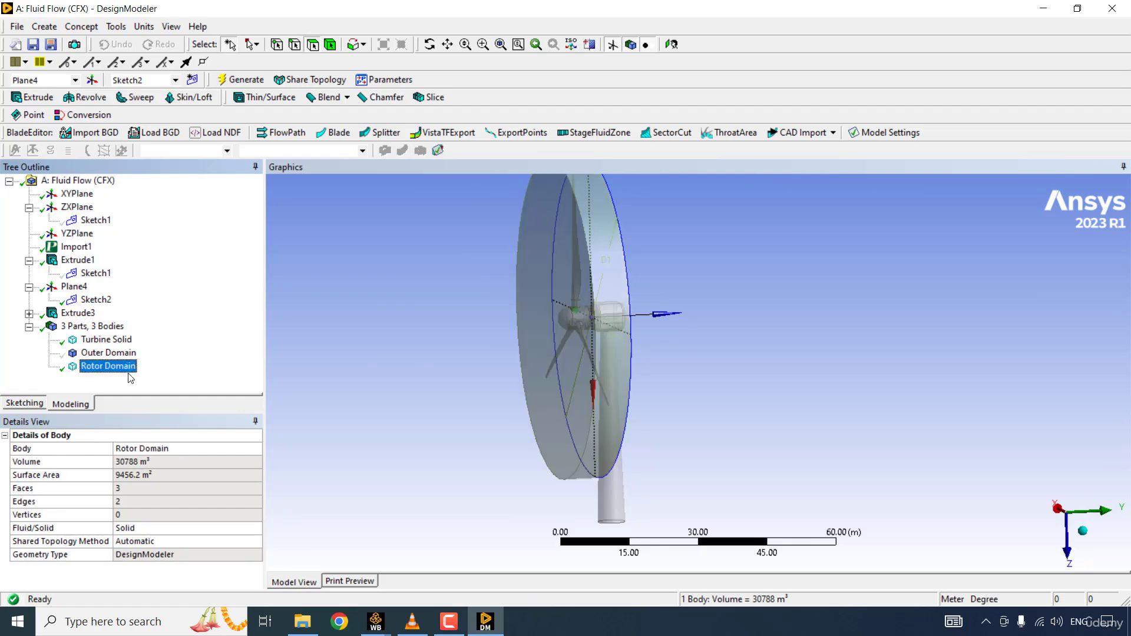
{"action": "left_click", "coordinate": [108, 340]}
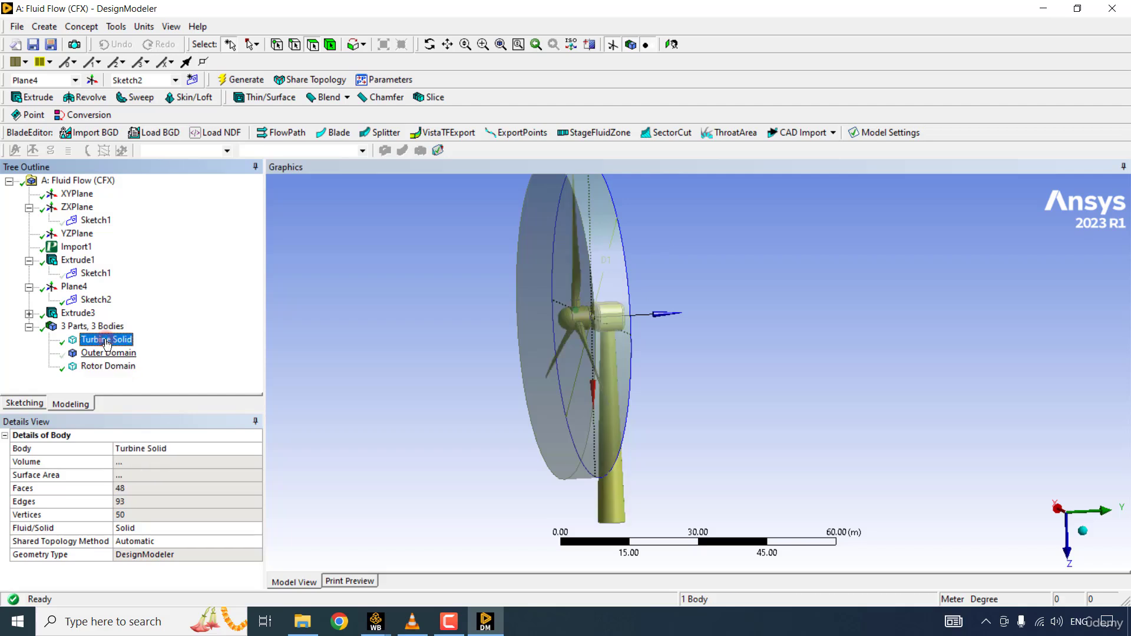
{"action": "left_click", "coordinate": [109, 352]}
{"action": "left_click", "coordinate": [112, 367]}
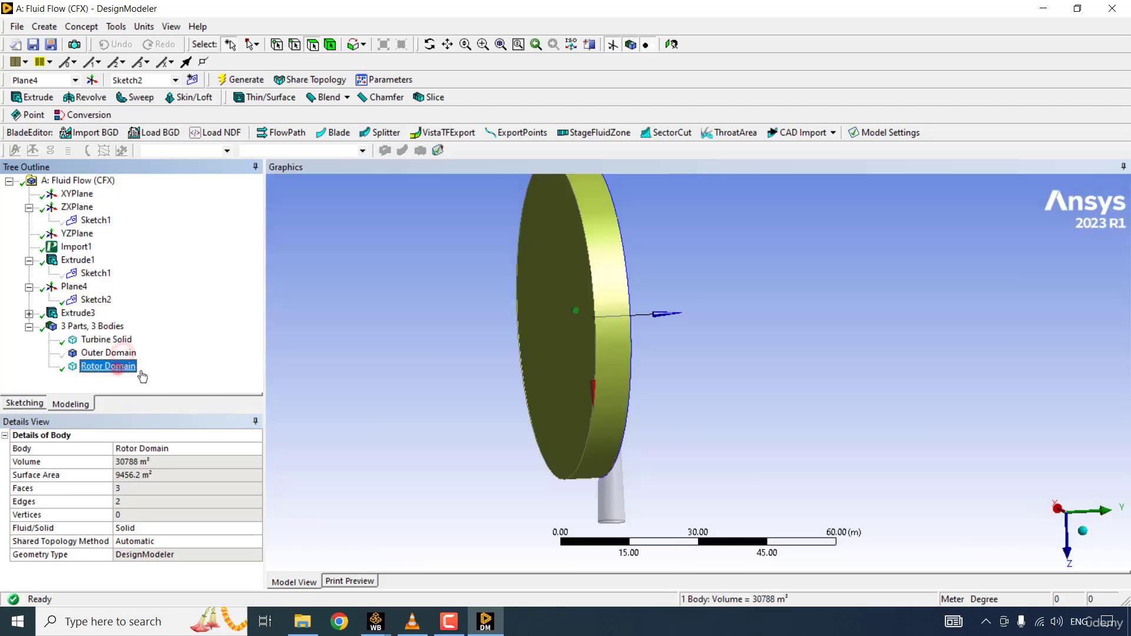
{"action": "left_click", "coordinate": [181, 373]}
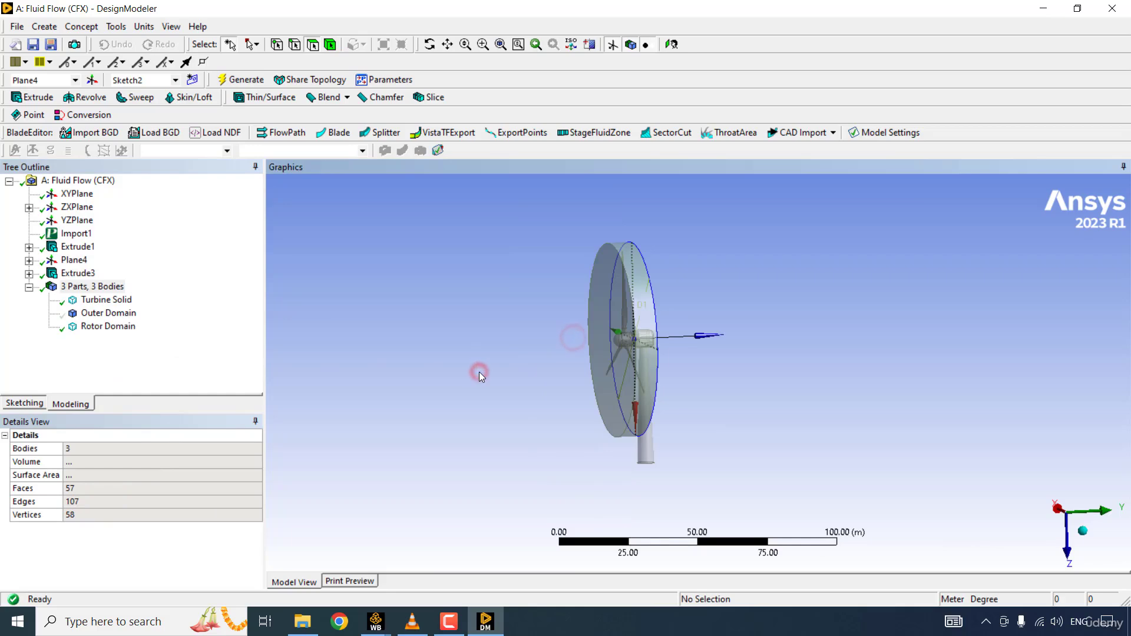
{"action": "middle_click_drag", "start_coordinate": [479, 372], "coordinate": [479, 372]}
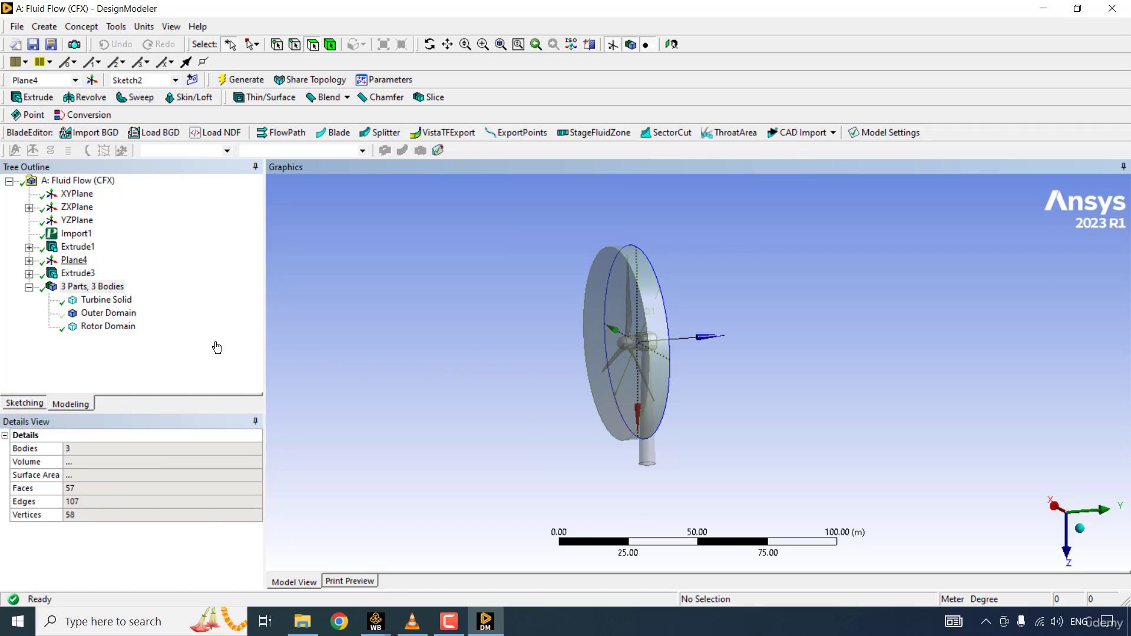
- Start a Boolean feature with the Subtract operation and assign Outer Domain as its target body
{"action": "left_click", "coordinate": [44, 26]}
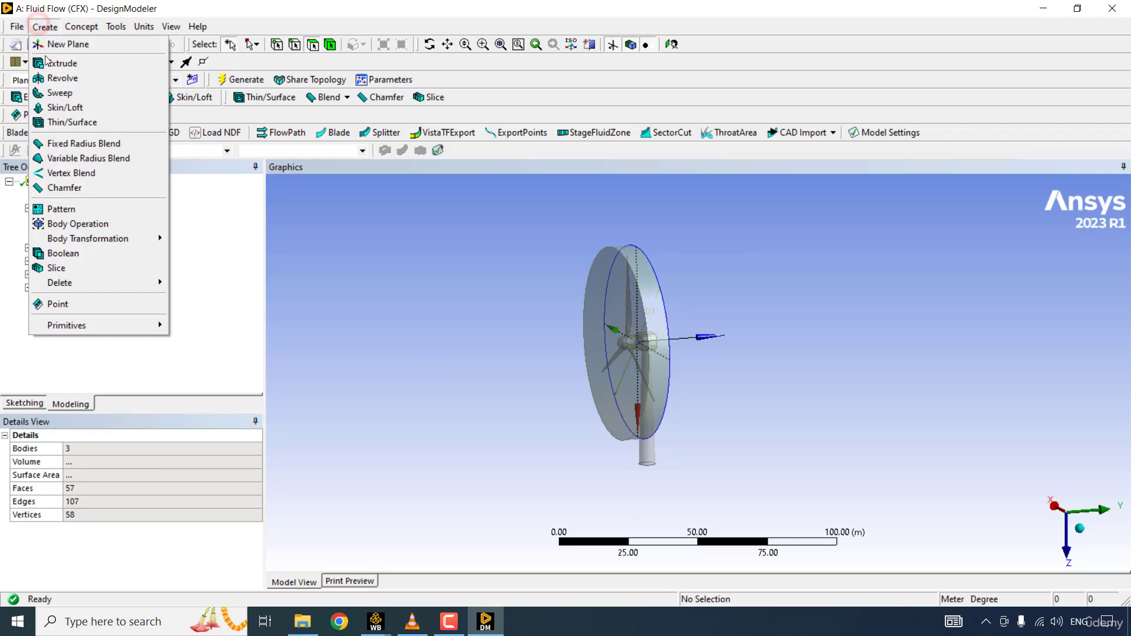
{"action": "left_click", "coordinate": [88, 253]}
{"action": "left_click", "coordinate": [116, 455]}
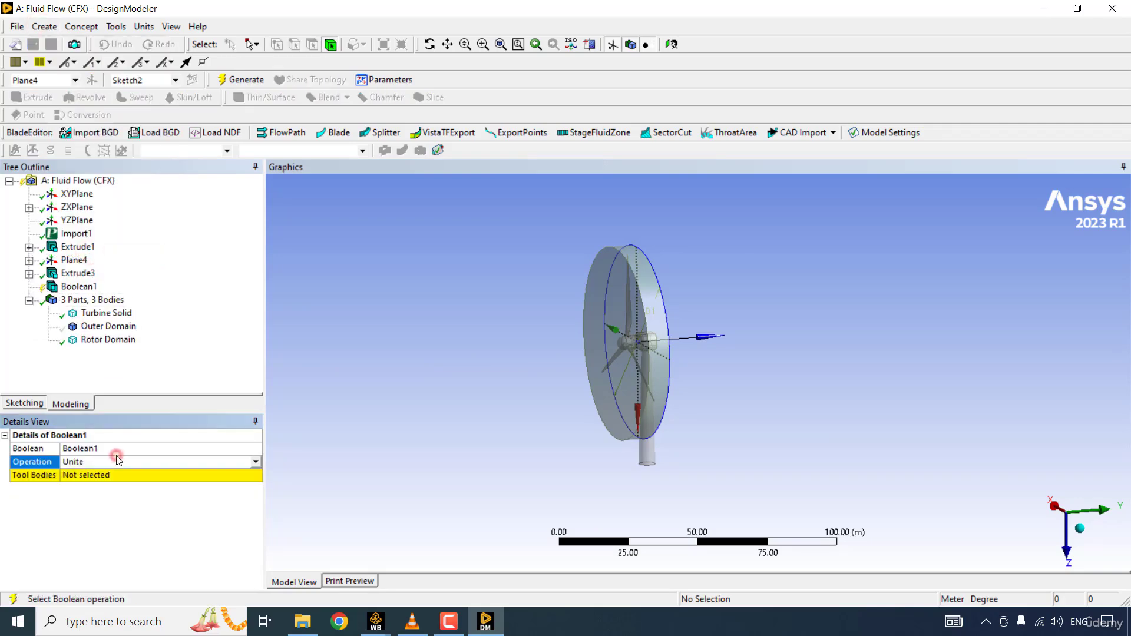
{"action": "left_click", "coordinate": [258, 461]}
{"action": "left_click", "coordinate": [126, 480]}
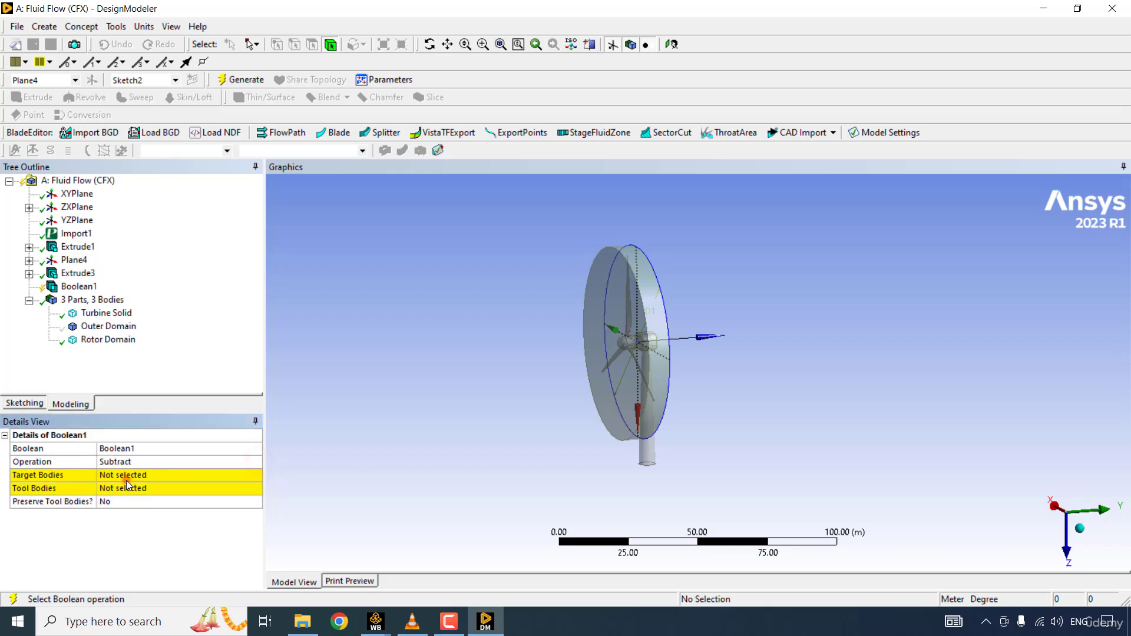
{"action": "left_click", "coordinate": [158, 474]}
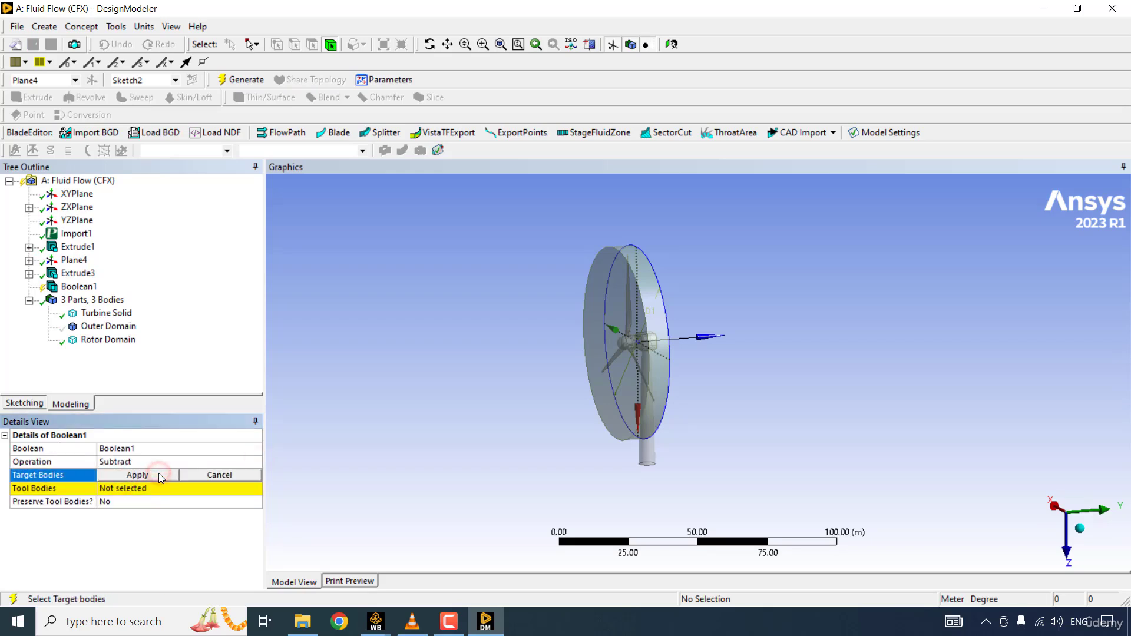
{"action": "left_click", "coordinate": [112, 326]}
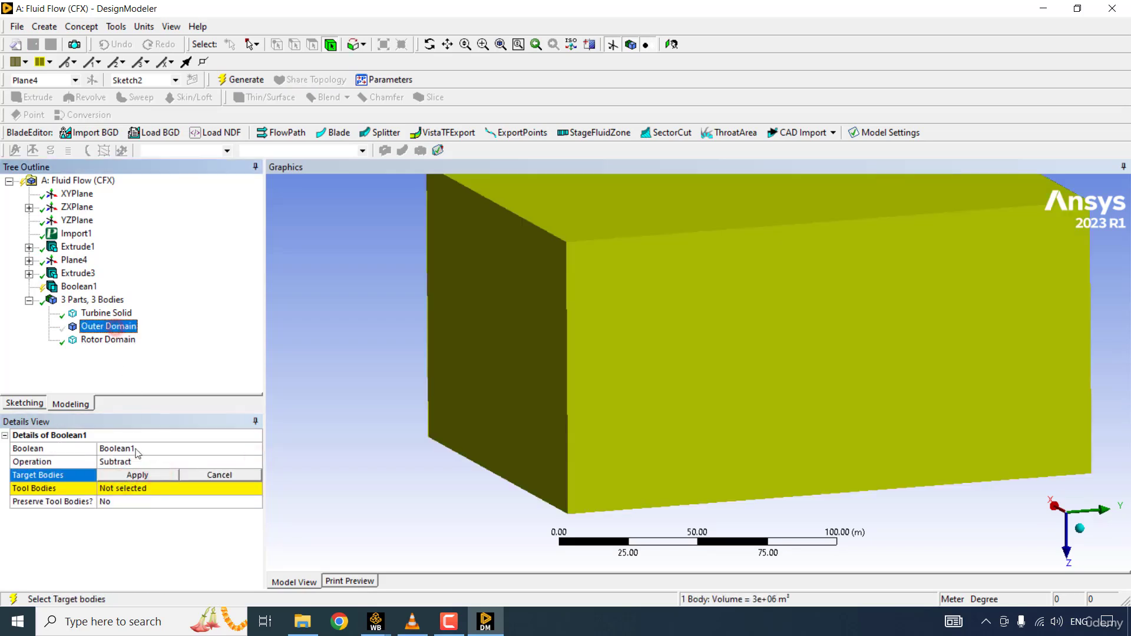
{"action": "left_click", "coordinate": [137, 475]}
- Assign Rotor Domain as the Boolean's tool body, set Preserve Tool Bodies to Yes, and generate the subtraction
{"action": "left_click", "coordinate": [135, 488]}
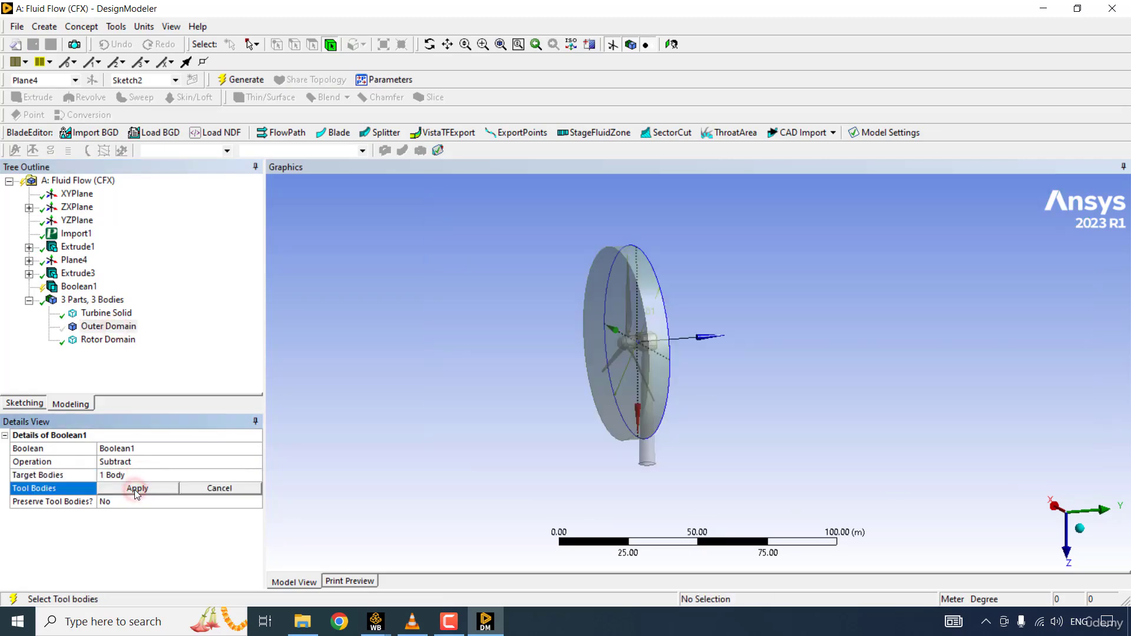
{"action": "left_click", "coordinate": [114, 342]}
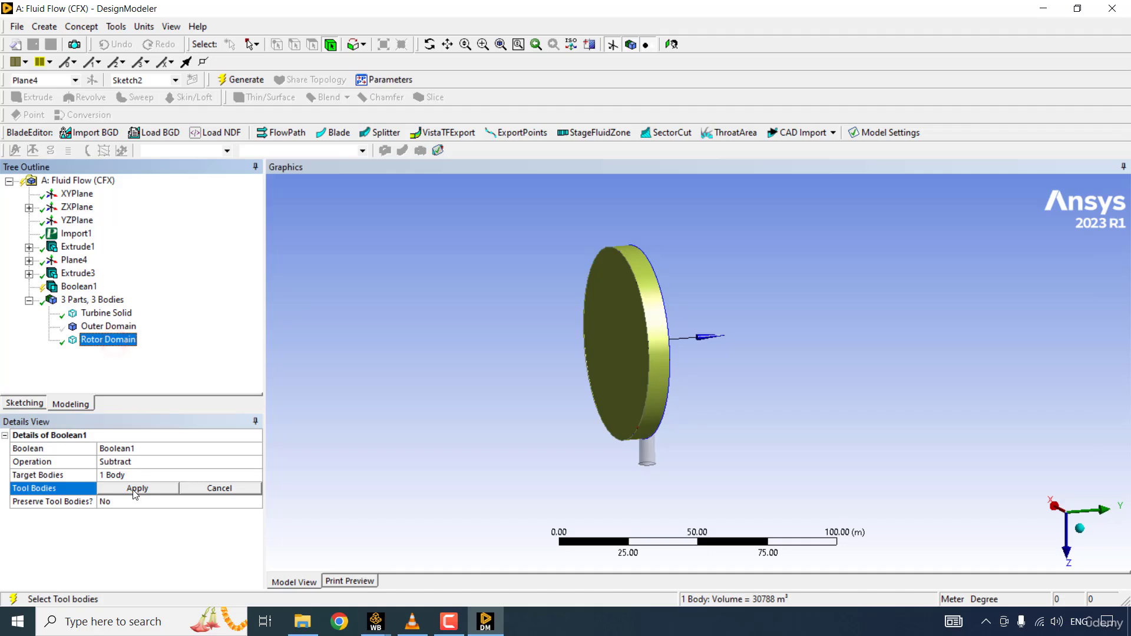
{"action": "left_click", "coordinate": [134, 491]}
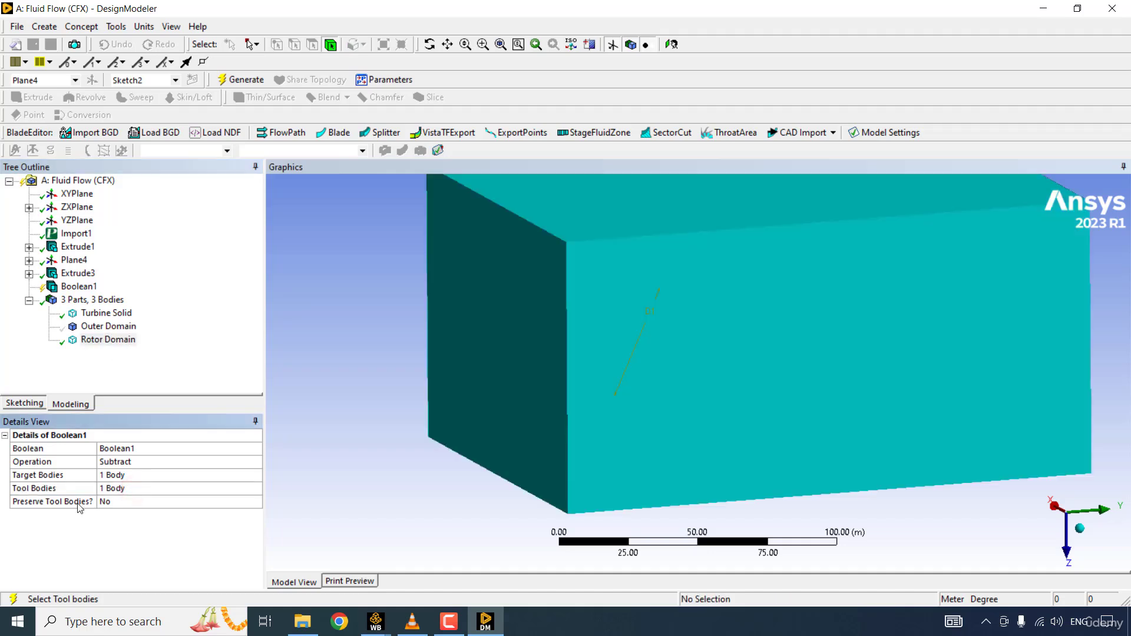
{"action": "left_click", "coordinate": [189, 503]}
{"action": "left_click", "coordinate": [254, 501]}
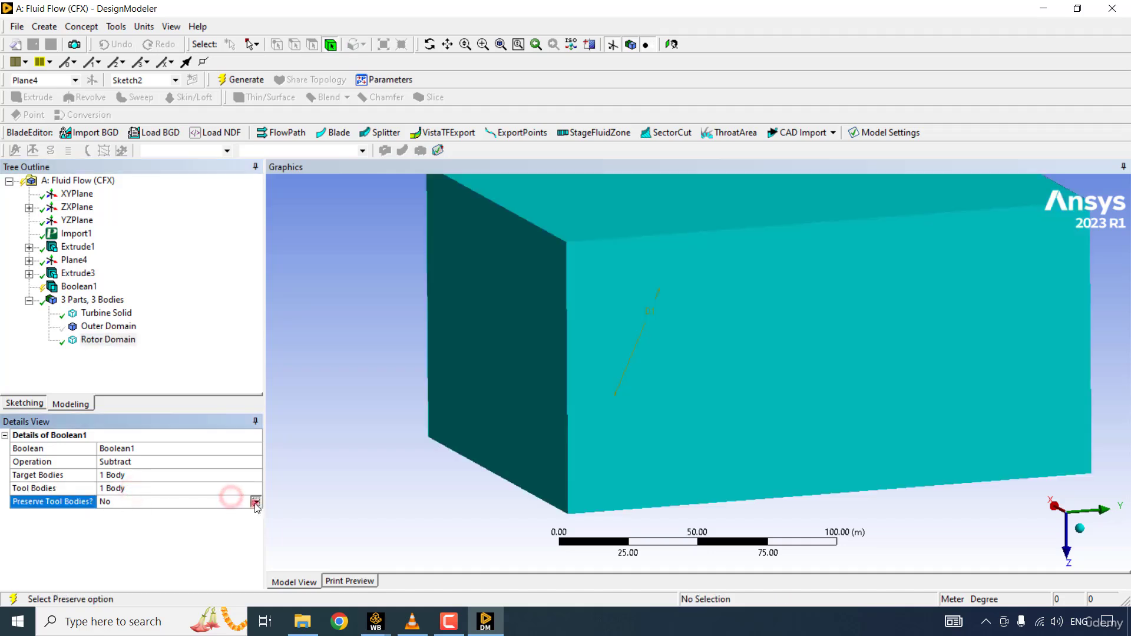
{"action": "left_click", "coordinate": [160, 520]}
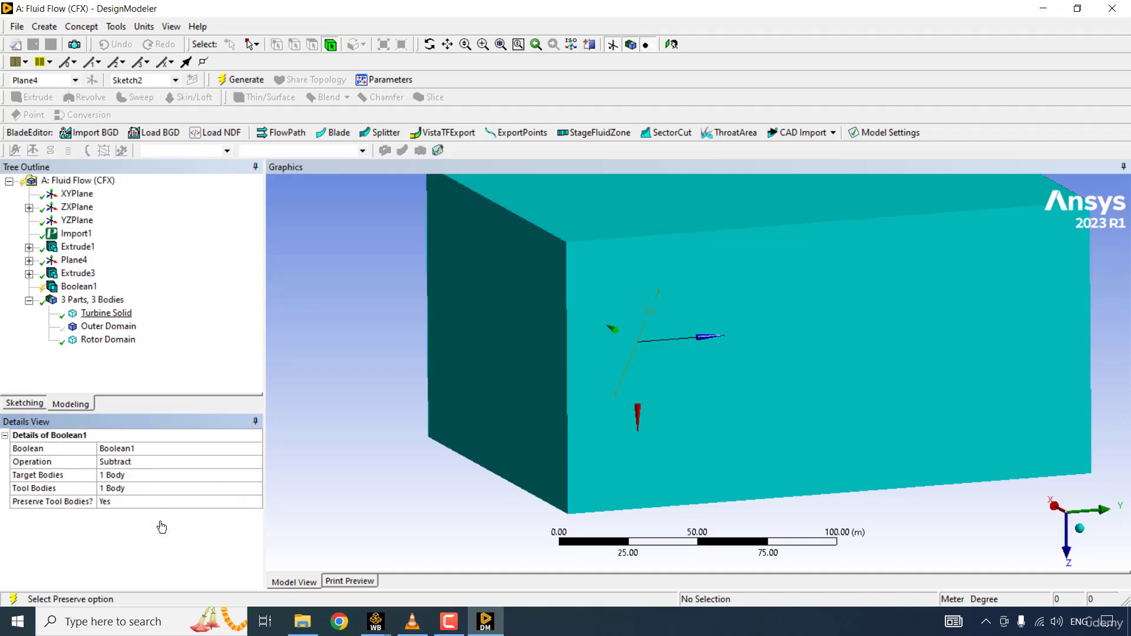
{"action": "left_click", "coordinate": [83, 288]}
{"action": "right_click", "coordinate": [82, 289]}
{"action": "left_click", "coordinate": [137, 306]}
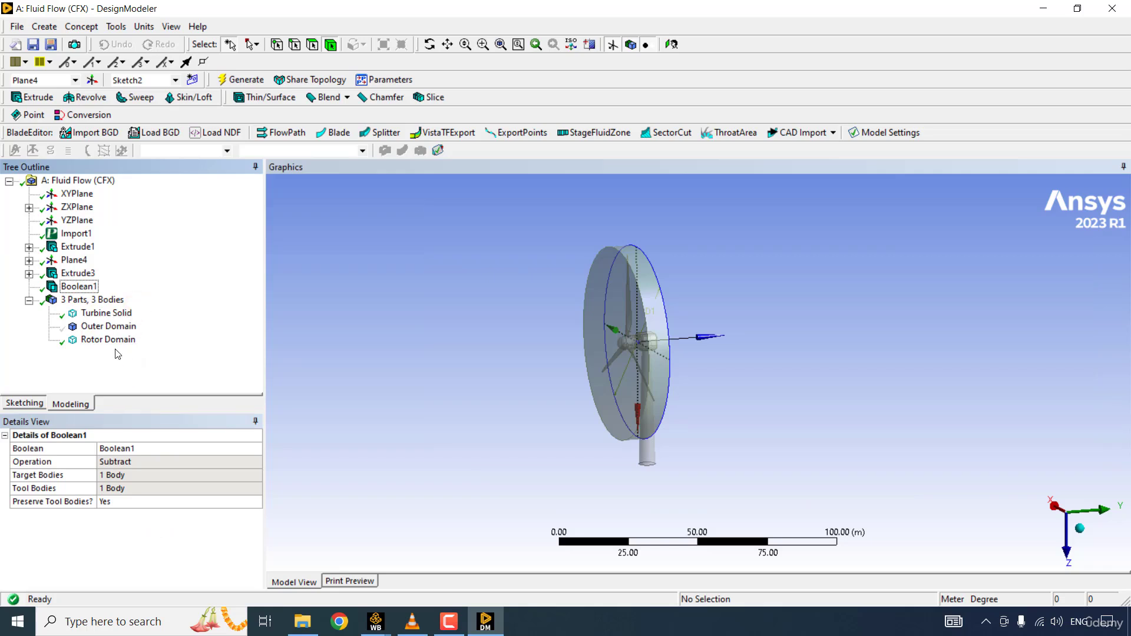
- Show the Outer Domain body and hide the Rotor Domain and Turbine Solid bodies
{"action": "left_click", "coordinate": [109, 330]}
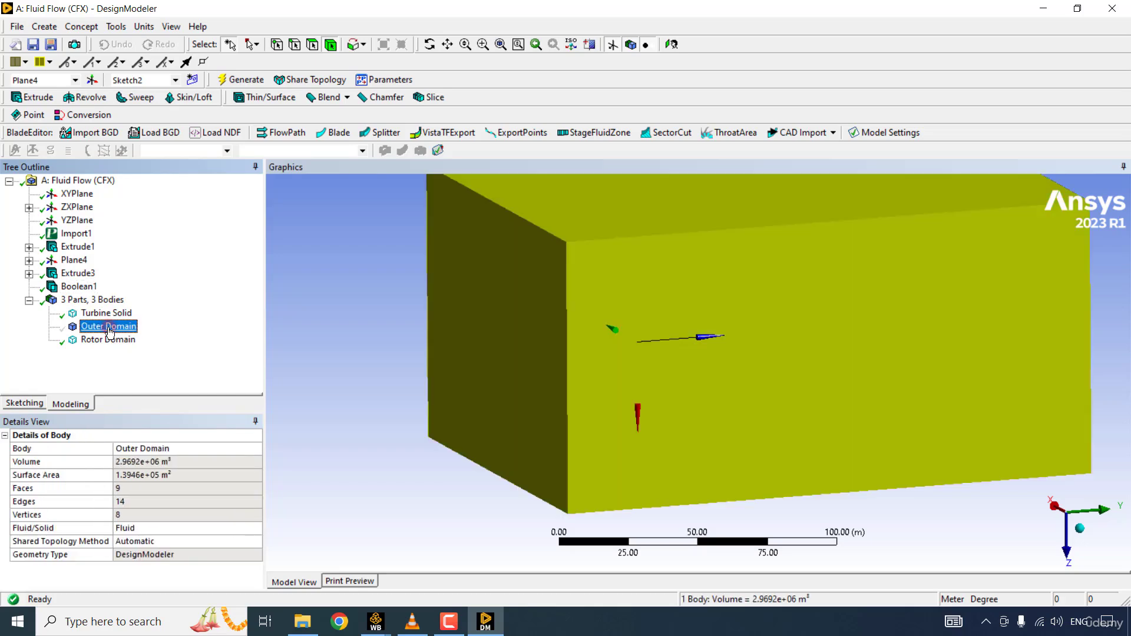
{"action": "right_click", "coordinate": [110, 331]}
{"action": "left_click", "coordinate": [152, 347]}
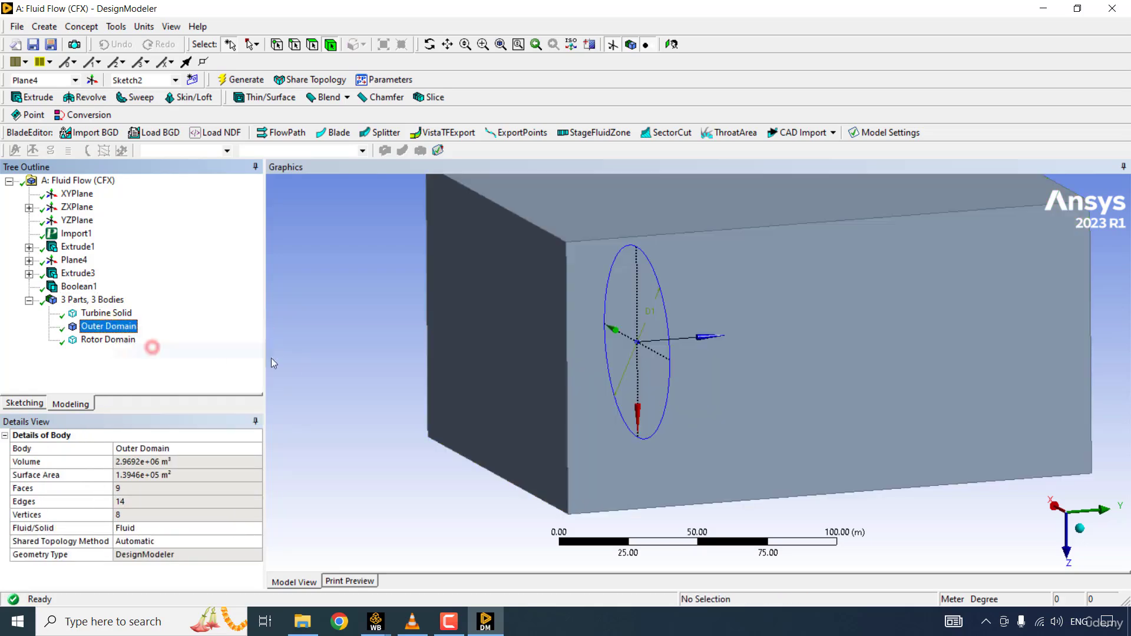
{"action": "left_click", "coordinate": [107, 340]}
{"action": "left_click", "coordinate": [106, 313], "text": "ctrl"}
{"action": "right_click", "coordinate": [115, 314]}
{"action": "left_click", "coordinate": [148, 323]}
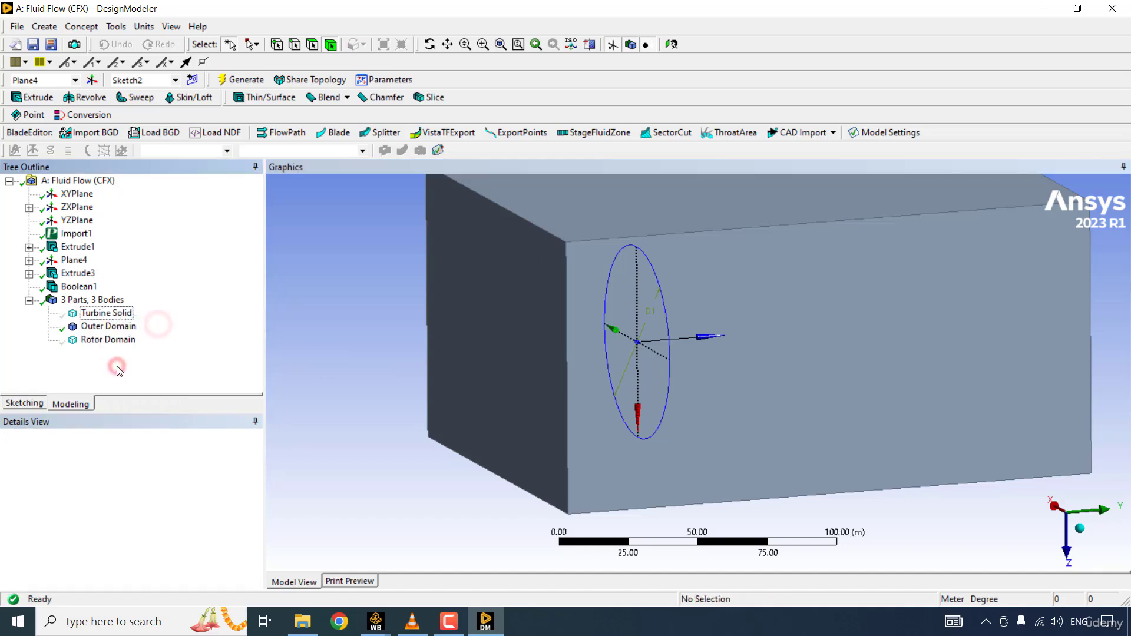
- Cut the outer domain lengthwise with a vertical section plane through the rotor circle and examine the subtracted rotor cavity
{"action": "scroll", "coordinate": [119, 371], "scroll_direction": "down", "scroll_amount": 3}
{"action": "middle_click_drag", "start_coordinate": [283, 253], "coordinate": [591, 45]}
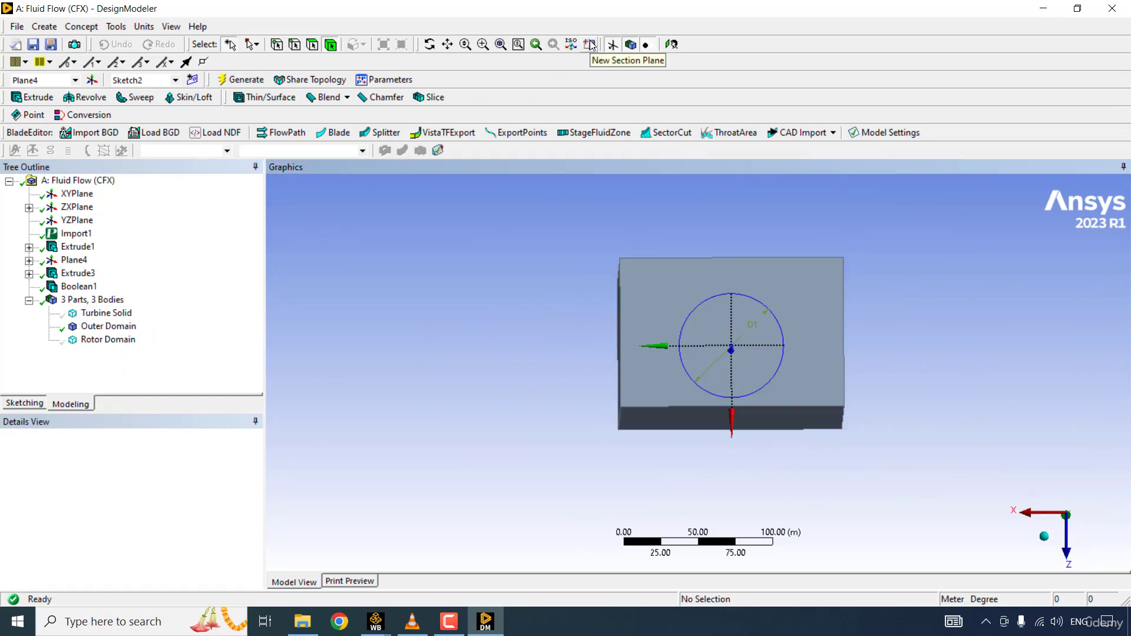
{"action": "left_click", "coordinate": [591, 45]}
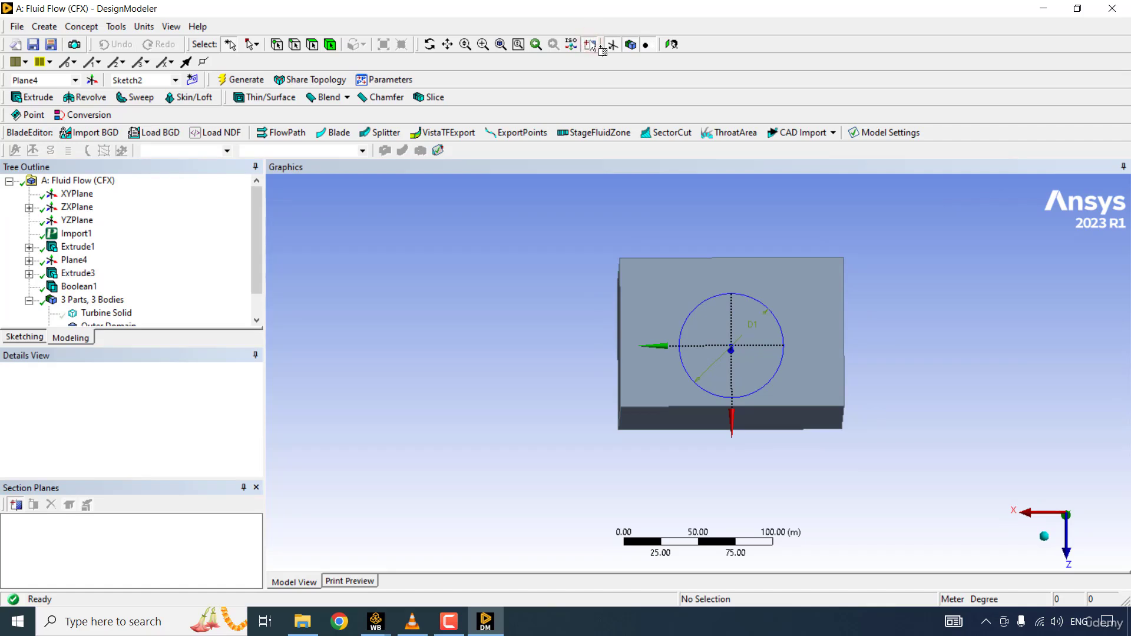
{"action": "left_click_drag", "start_coordinate": [729, 237], "coordinate": [733, 469]}
{"action": "middle_click_drag", "start_coordinate": [732, 470], "coordinate": [732, 470]}
{"action": "scroll", "coordinate": [732, 470], "scroll_direction": "up", "scroll_amount": 6}
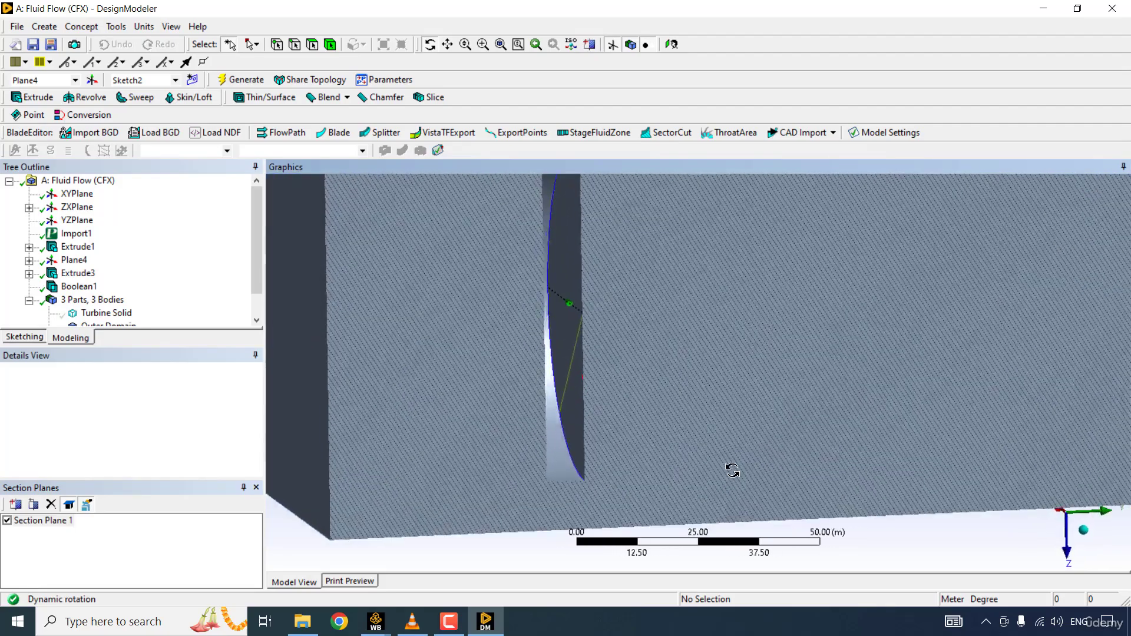
{"action": "scroll", "coordinate": [642, 344], "scroll_direction": "down", "scroll_amount": 6}
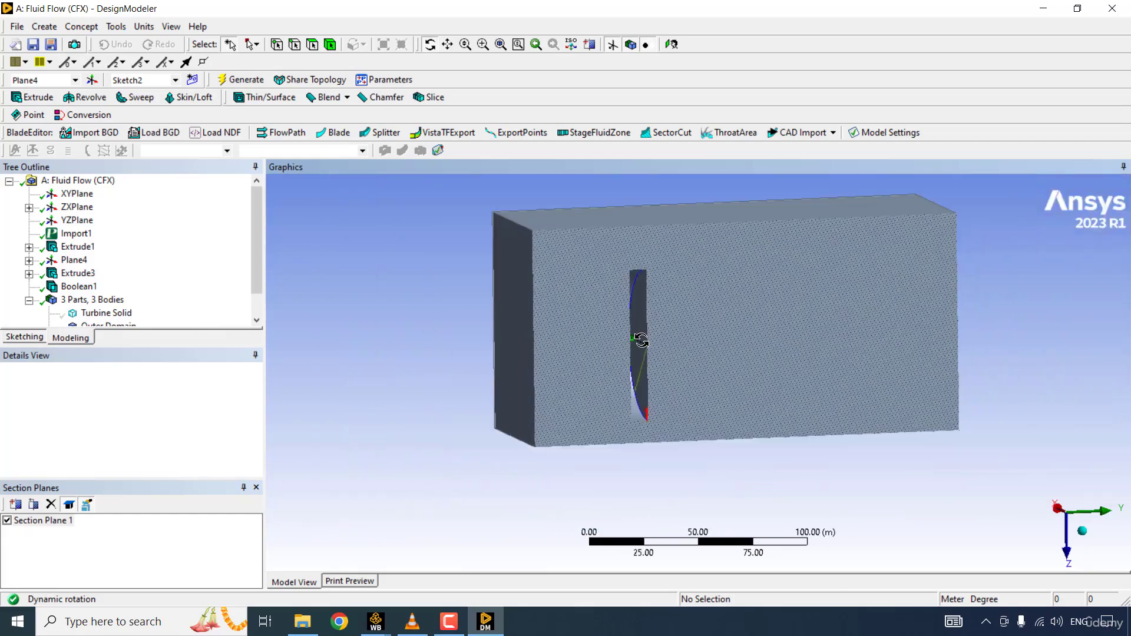
{"action": "middle_click_drag", "start_coordinate": [642, 340], "coordinate": [642, 340]}
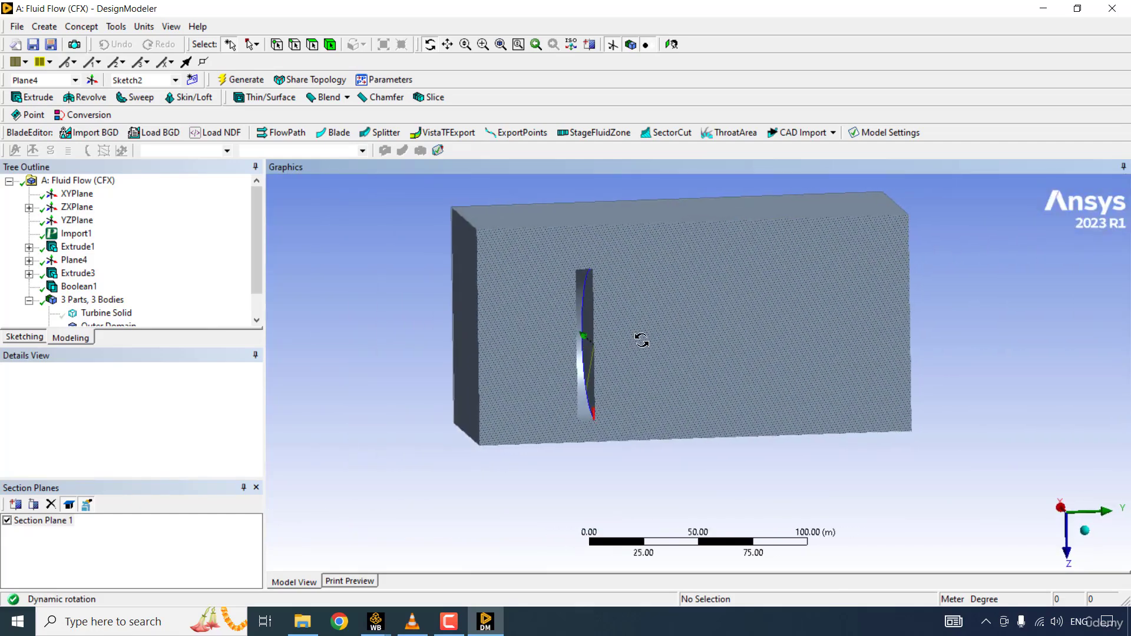
- Turn off the section plane and enlarge the model tree area to list all bodies
{"action": "left_click_drag", "start_coordinate": [255, 289], "coordinate": [221, 344]}
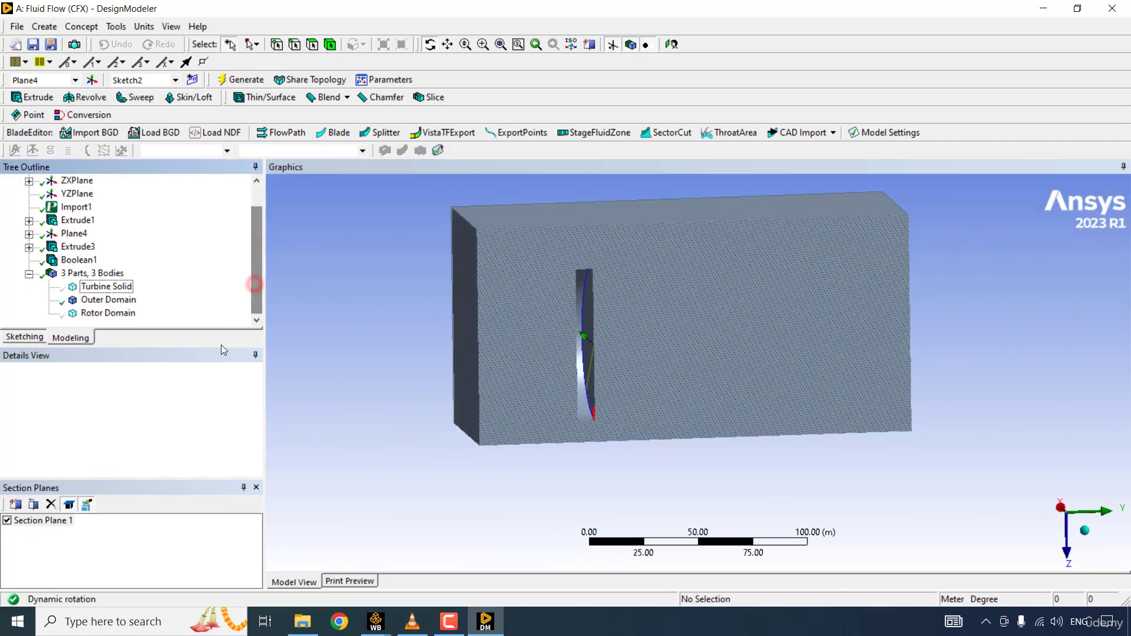
{"action": "left_click", "coordinate": [7, 520]}
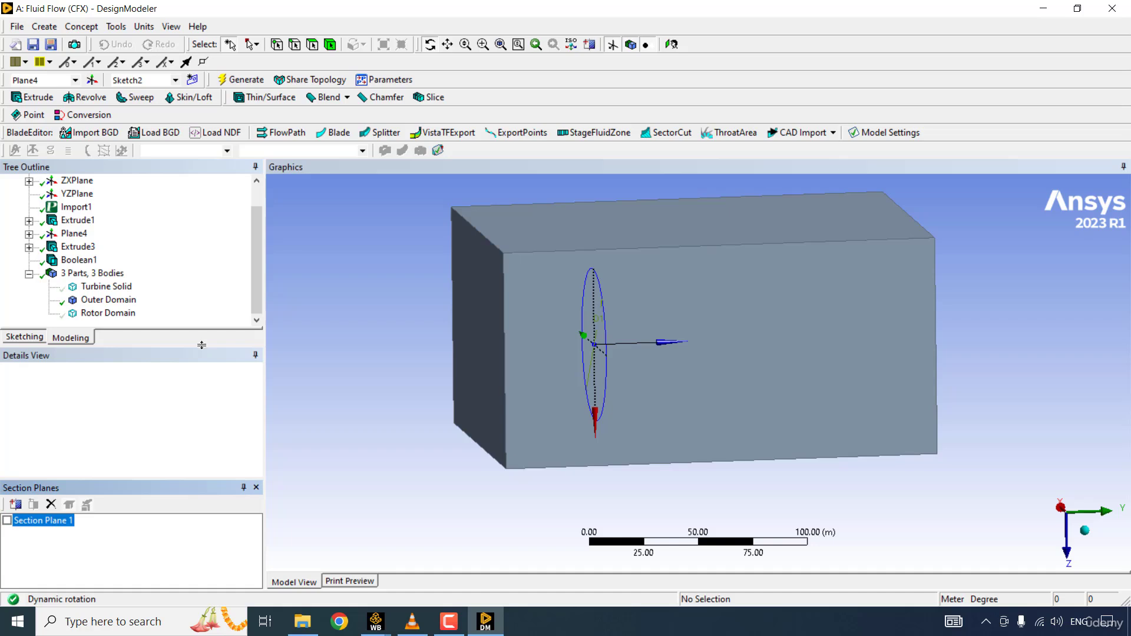
{"action": "left_click_drag", "start_coordinate": [202, 344], "coordinate": [198, 411]}
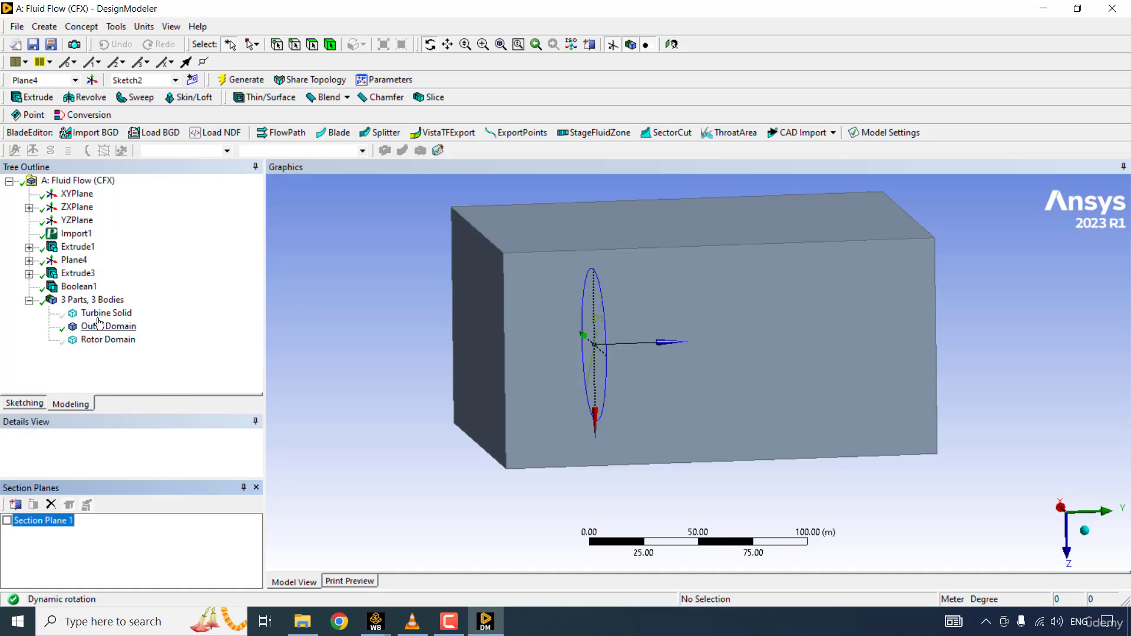
- Create a new Boolean with the Subtract operation and assign Outer Domain as its target body
{"action": "left_click", "coordinate": [90, 368]}
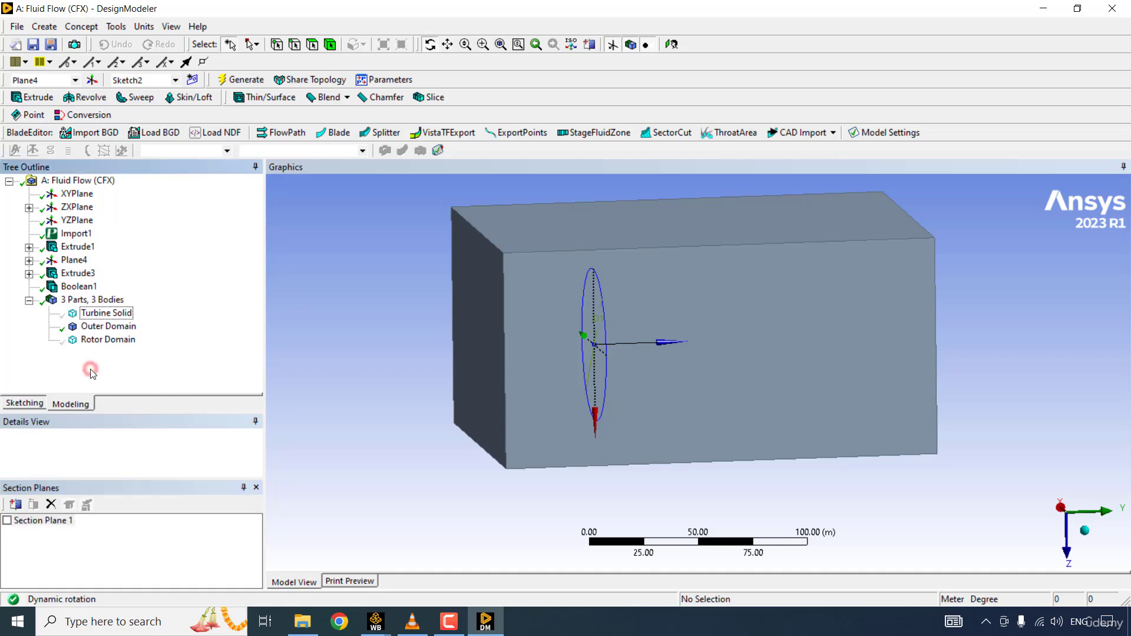
{"action": "left_click", "coordinate": [44, 27]}
{"action": "left_click", "coordinate": [92, 251]}
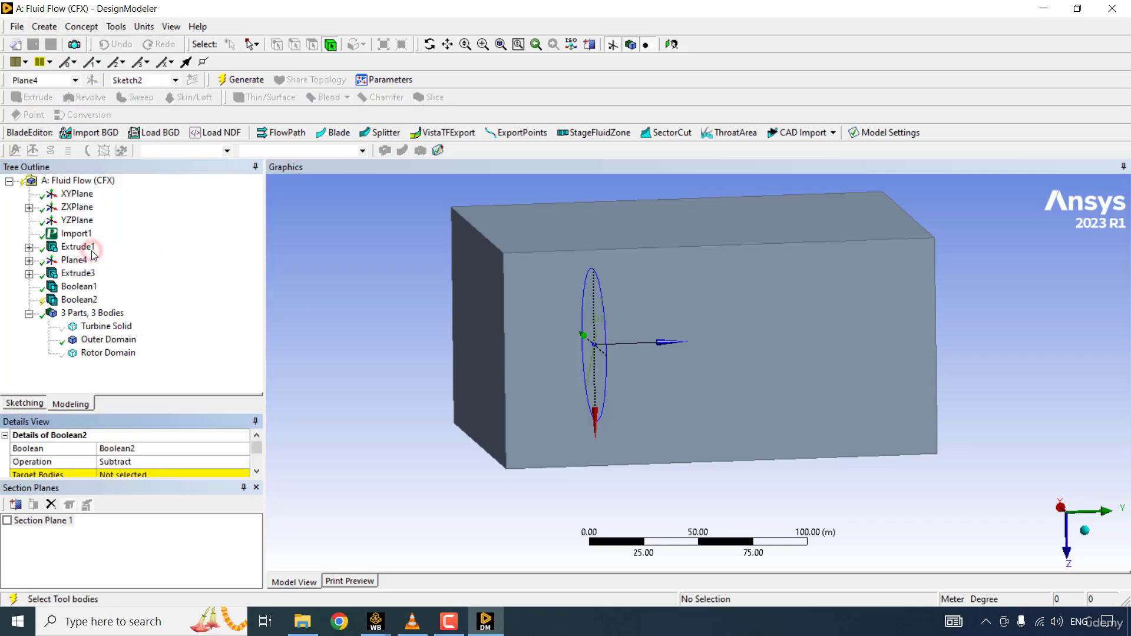
{"action": "left_click", "coordinate": [525, 319]}
{"action": "left_click", "coordinate": [141, 466]}
{"action": "left_click", "coordinate": [134, 482]}
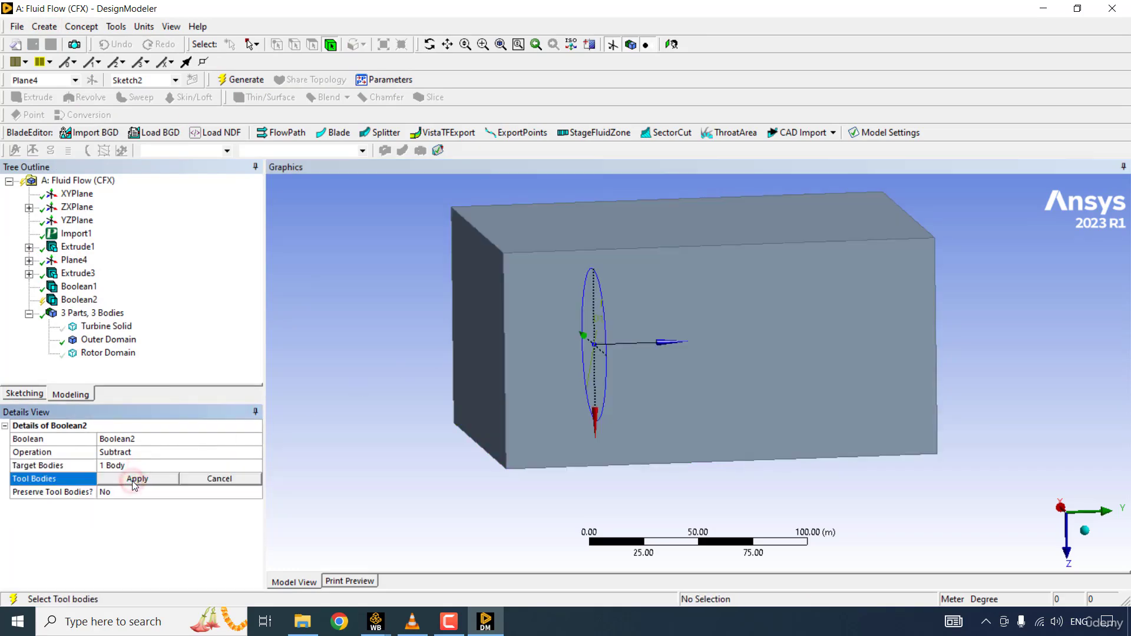
- Assign Turbine Solid as the Boolean's tool body, set Preserve Tool Bodies to Yes, and generate the subtraction
{"action": "left_click", "coordinate": [111, 327]}
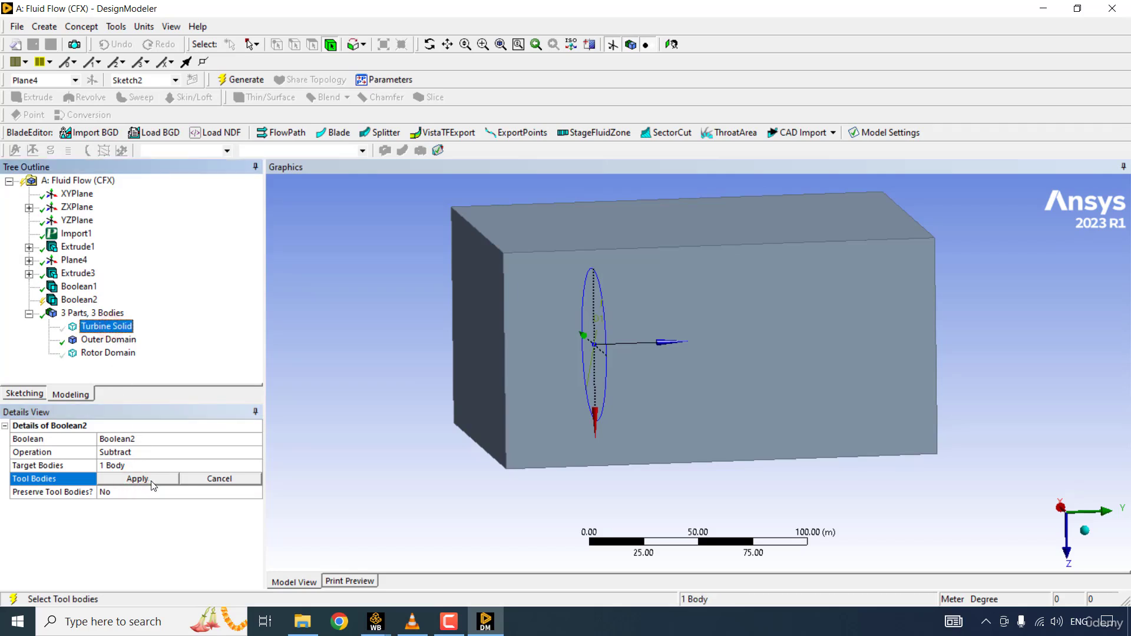
{"action": "left_click", "coordinate": [152, 481]}
{"action": "left_click", "coordinate": [156, 492]}
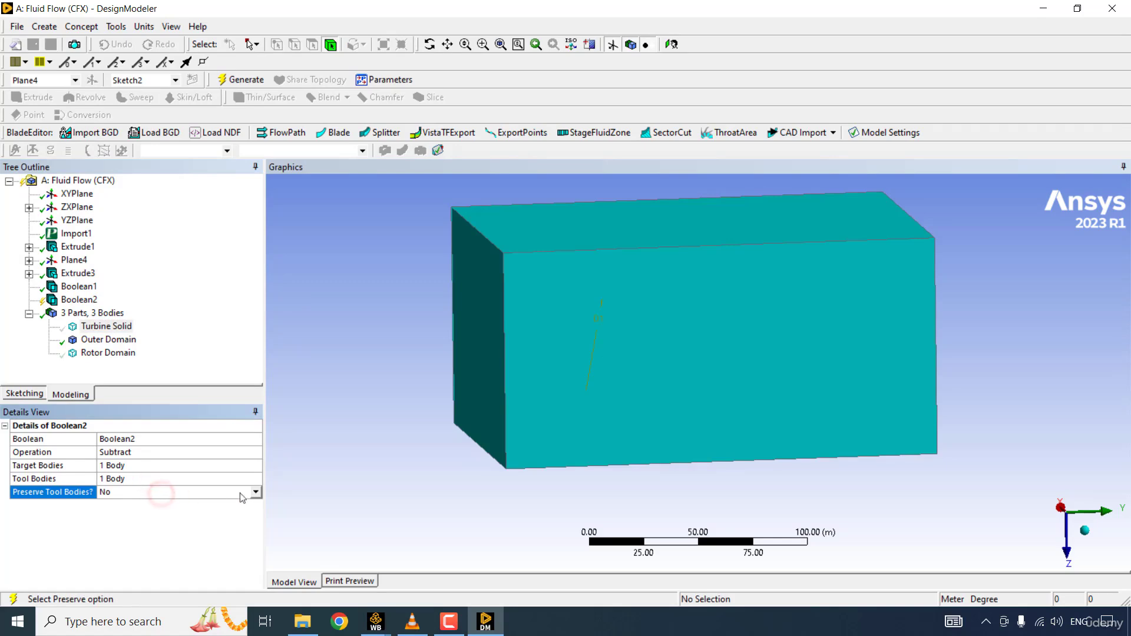
{"action": "left_click", "coordinate": [256, 492]}
{"action": "left_click", "coordinate": [168, 514]}
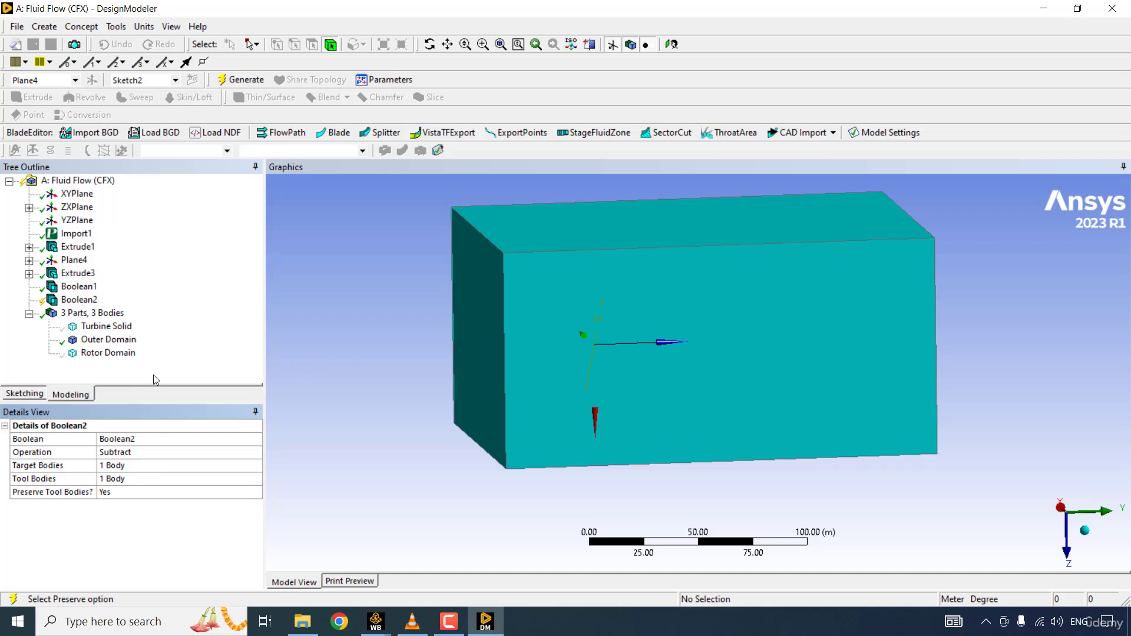
{"action": "right_click", "coordinate": [81, 300]}
{"action": "left_click", "coordinate": [148, 323]}
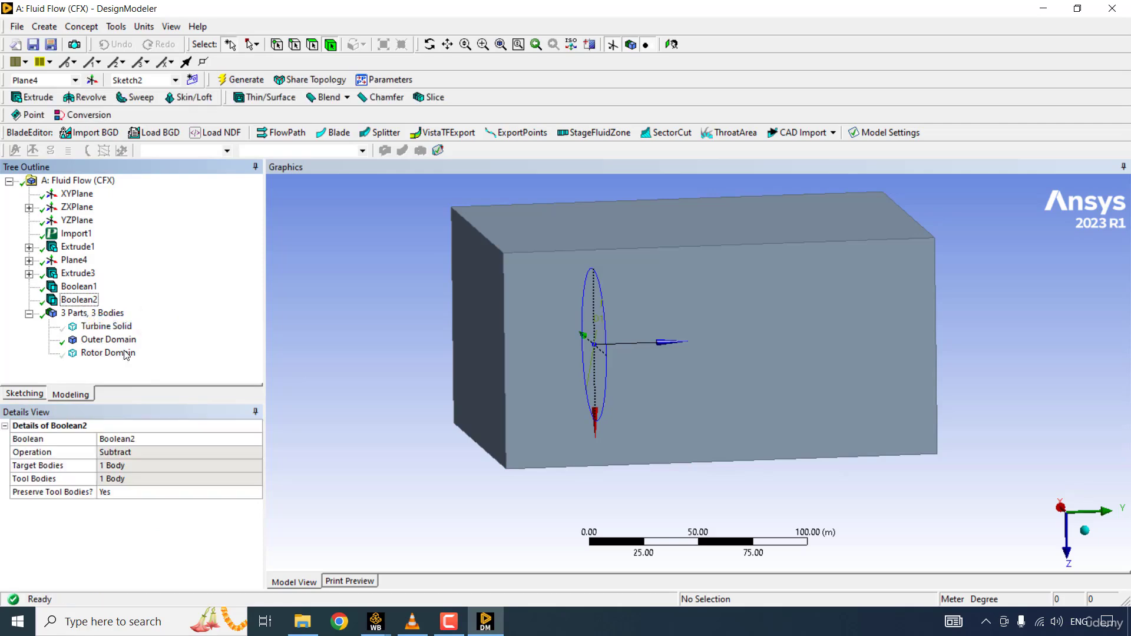
- Cut the outer domain with the existing section plane and examine the subtracted rotor and tower cavities
{"action": "left_click", "coordinate": [590, 46]}
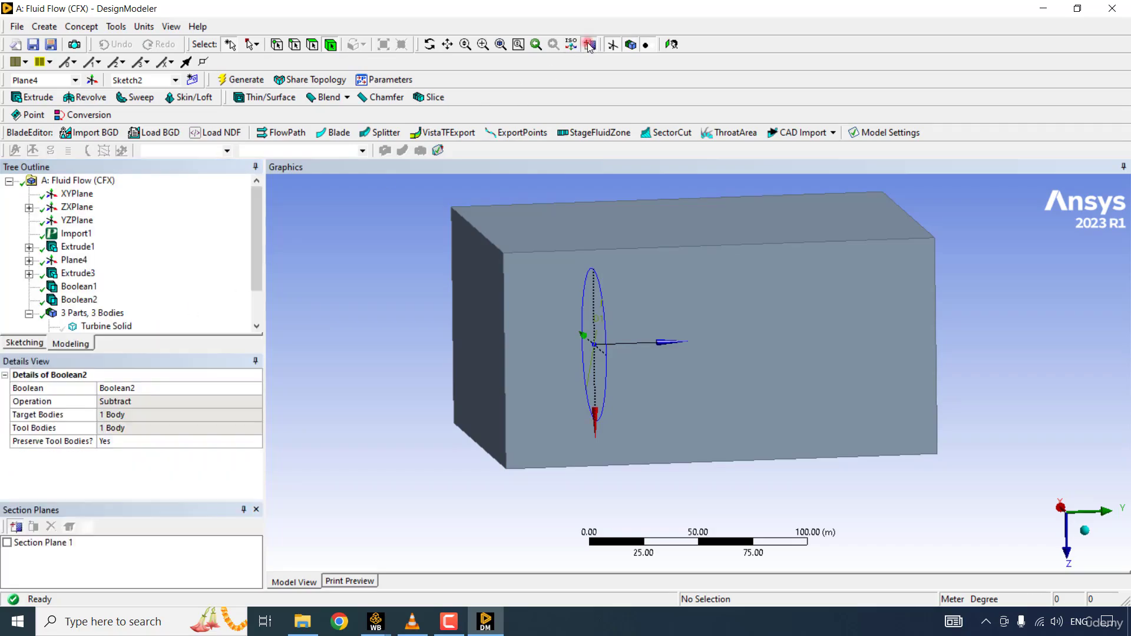
{"action": "scroll", "coordinate": [698, 371], "scroll_direction": "down", "scroll_amount": 3}
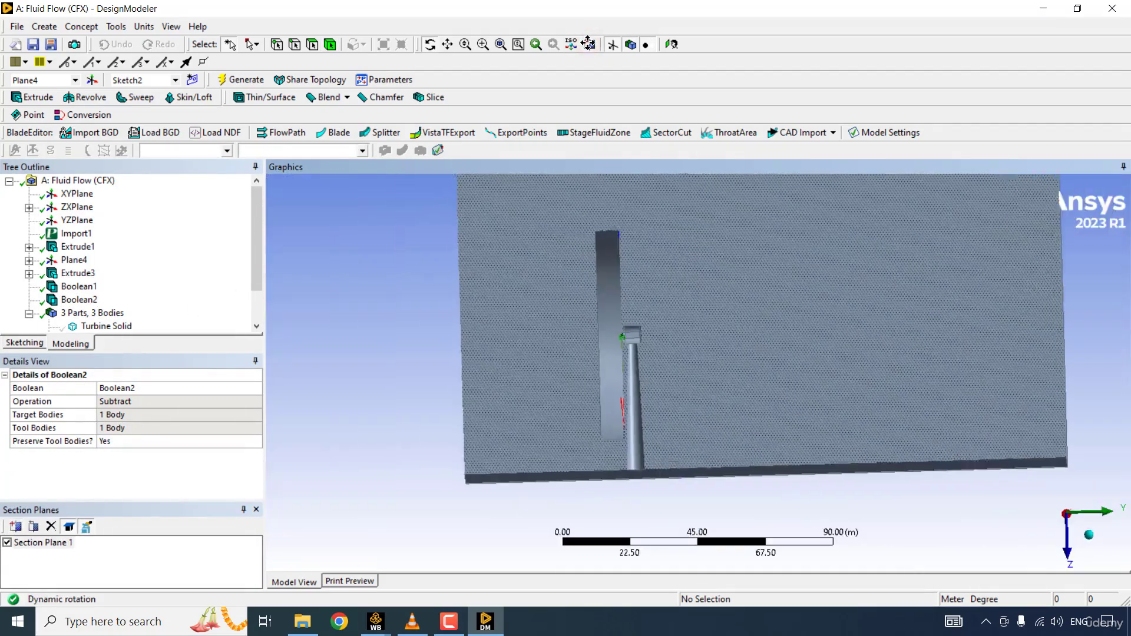
{"action": "scroll", "coordinate": [589, 371], "scroll_direction": "up", "scroll_amount": 3}
{"action": "middle_click_drag", "start_coordinate": [590, 353], "coordinate": [551, 366]}
{"action": "scroll", "coordinate": [588, 42], "scroll_direction": "down", "scroll_amount": 1}
{"action": "scroll", "coordinate": [644, 312], "scroll_direction": "down", "scroll_amount": 4}
{"action": "scroll", "coordinate": [649, 336], "scroll_direction": "down", "scroll_amount": 2}
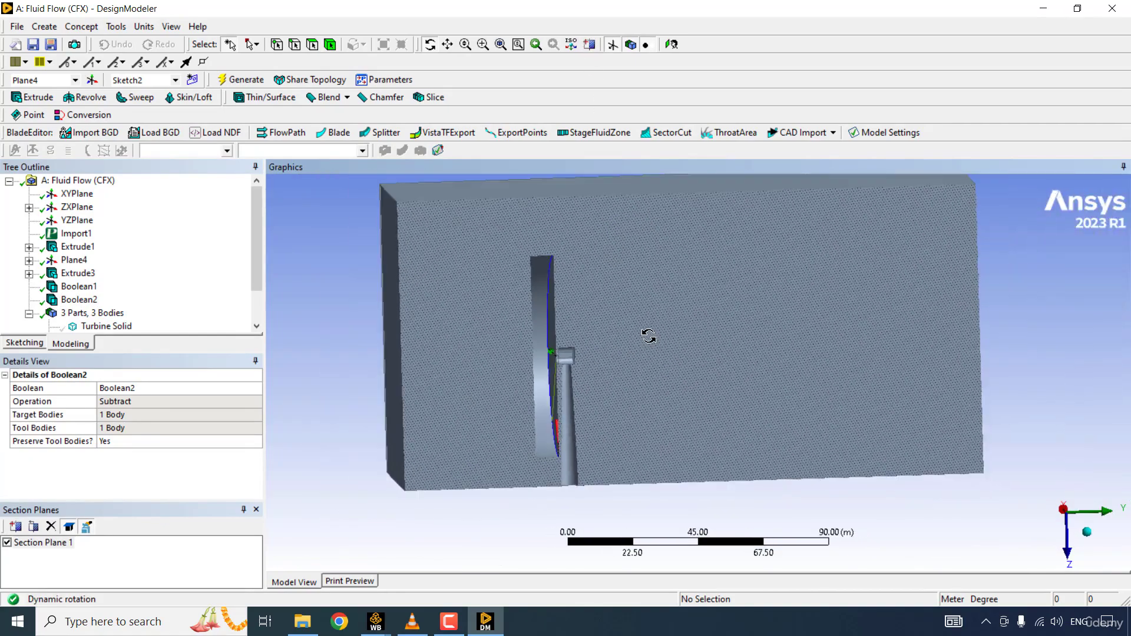
{"action": "middle_click_drag", "start_coordinate": [649, 336], "coordinate": [677, 351]}
{"action": "scroll", "coordinate": [649, 335], "scroll_direction": "down", "scroll_amount": 3}
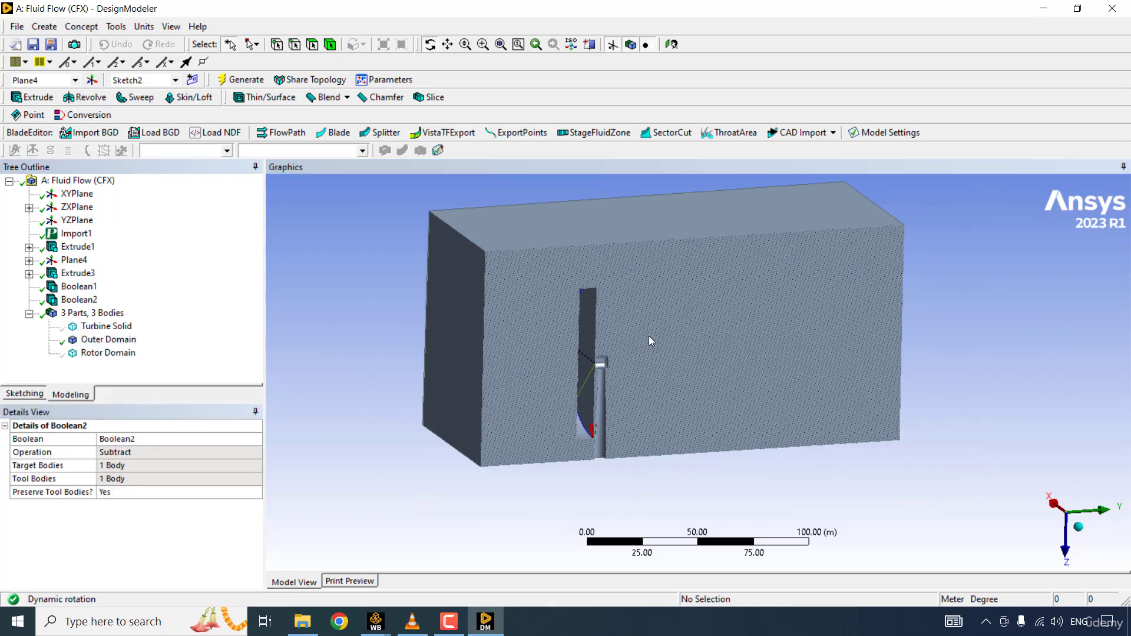
{"action": "left_click", "coordinate": [589, 44]}
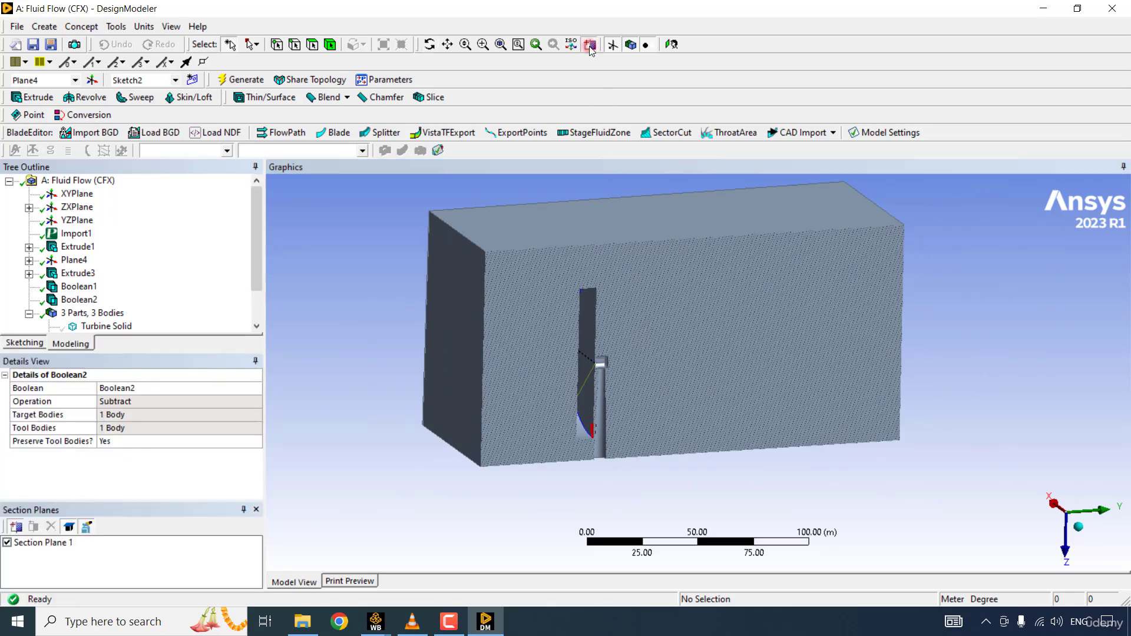
{"action": "left_click", "coordinate": [256, 509]}
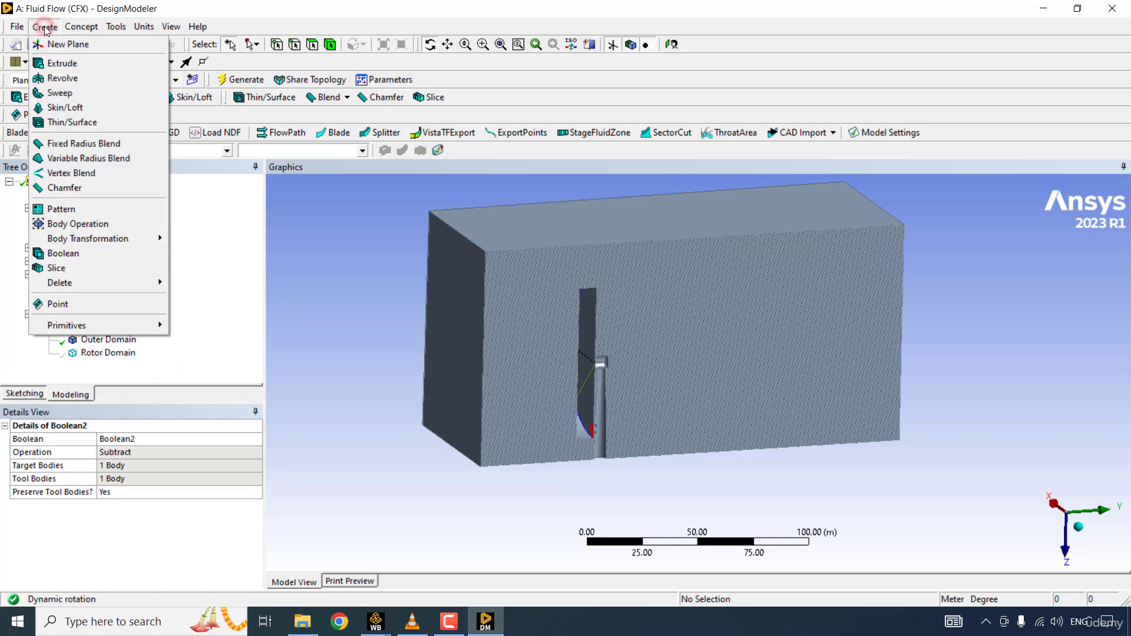
- Create another Subtract Boolean and assign Rotor Domain as its target body
{"action": "left_click", "coordinate": [94, 255]}
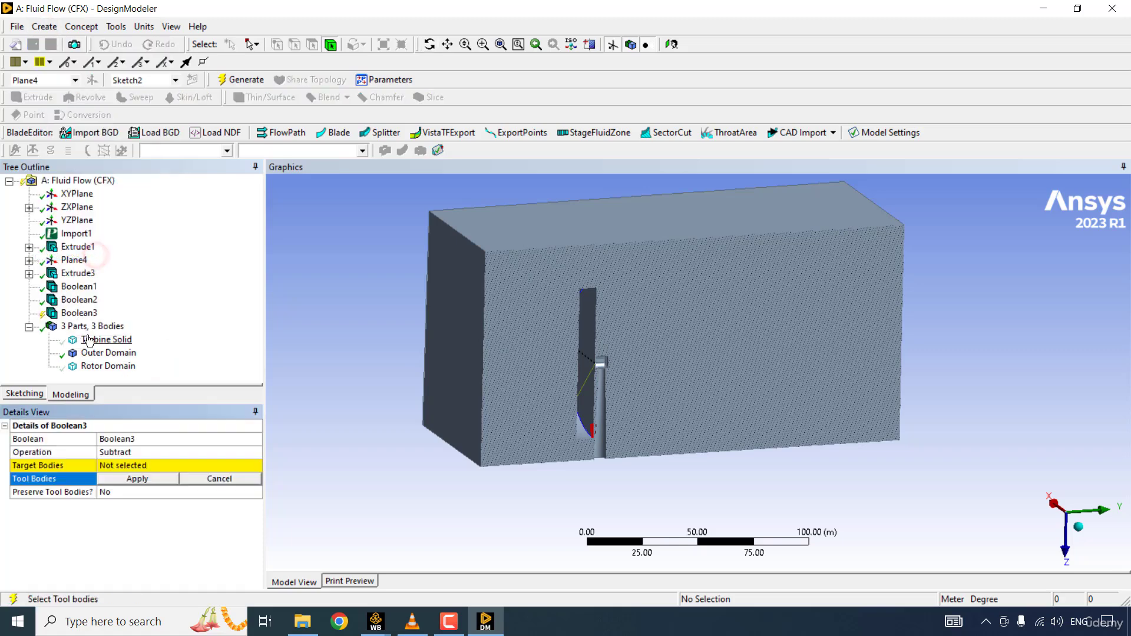
{"action": "left_click", "coordinate": [137, 466]}
{"action": "left_click", "coordinate": [117, 367]}
{"action": "left_click", "coordinate": [135, 466]}
{"action": "left_click", "coordinate": [126, 477]}
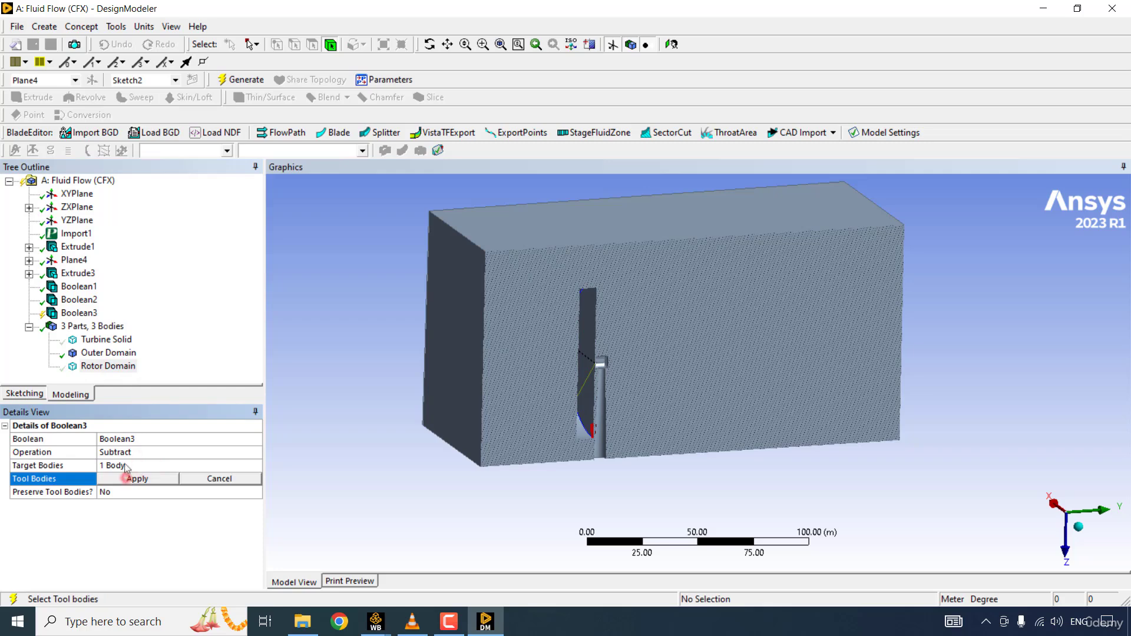
- Use Turbine Solid as the unpreserved tool body of the rotor domain's Boolean and generate the subtraction
{"action": "left_click", "coordinate": [113, 342]}
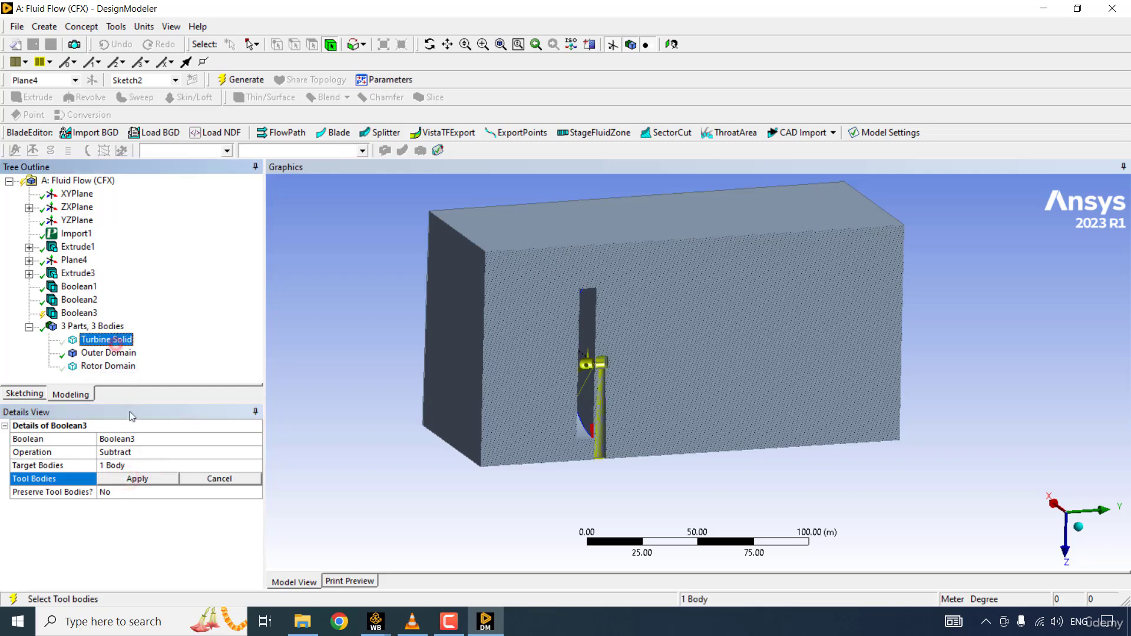
{"action": "left_click", "coordinate": [140, 479]}
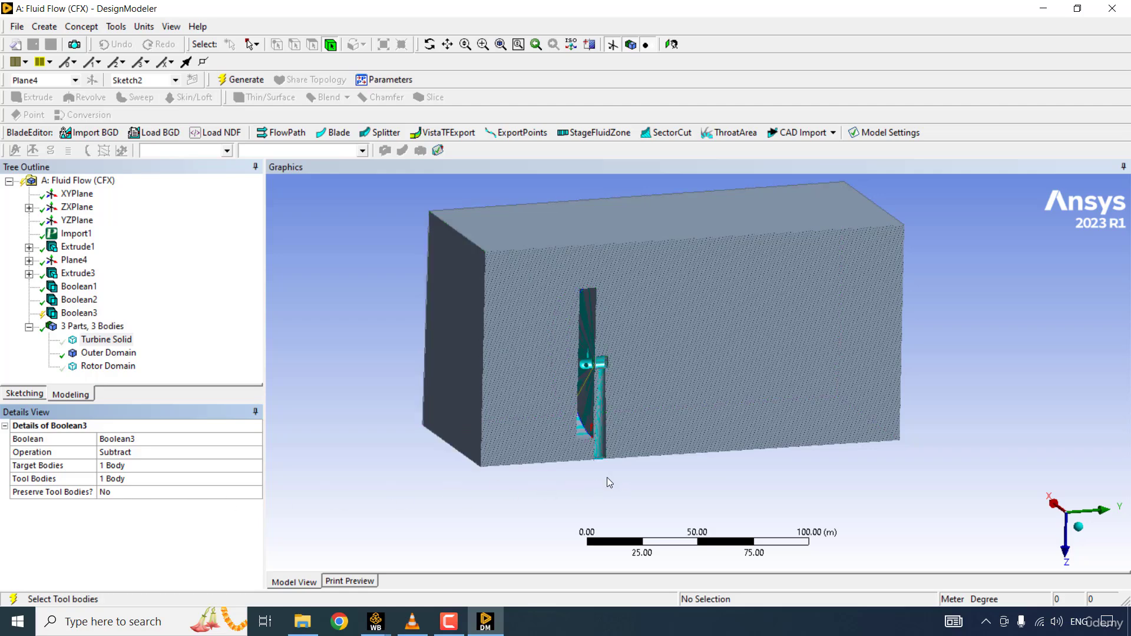
{"action": "right_click", "coordinate": [82, 315]}
{"action": "left_click", "coordinate": [142, 342]}
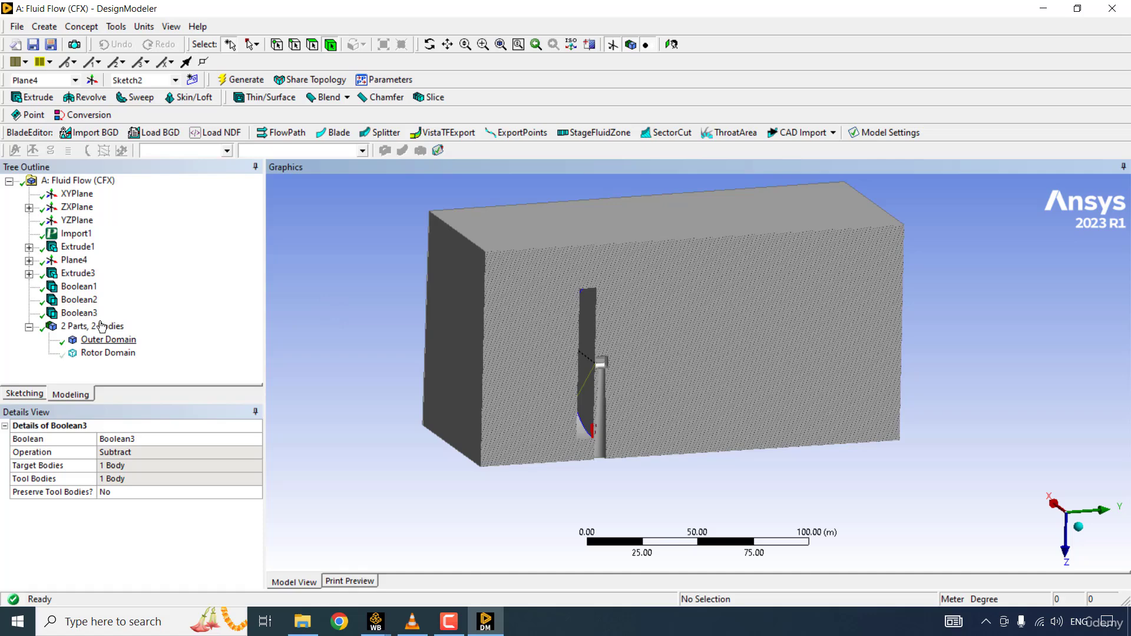
- Show the Rotor Domain body and hide the Outer Domain to isolate the sectioned rotor disc
{"action": "left_click", "coordinate": [112, 342]}
{"action": "left_click", "coordinate": [112, 353]}
{"action": "right_click", "coordinate": [115, 361]}
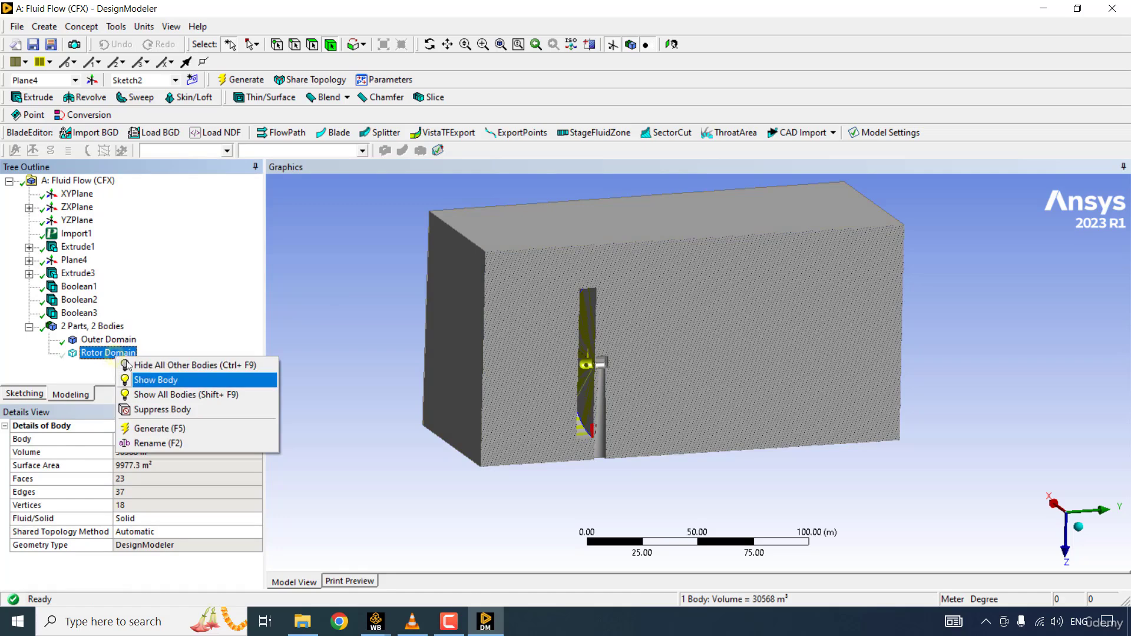
{"action": "left_click", "coordinate": [170, 380]}
{"action": "left_click", "coordinate": [321, 367]}
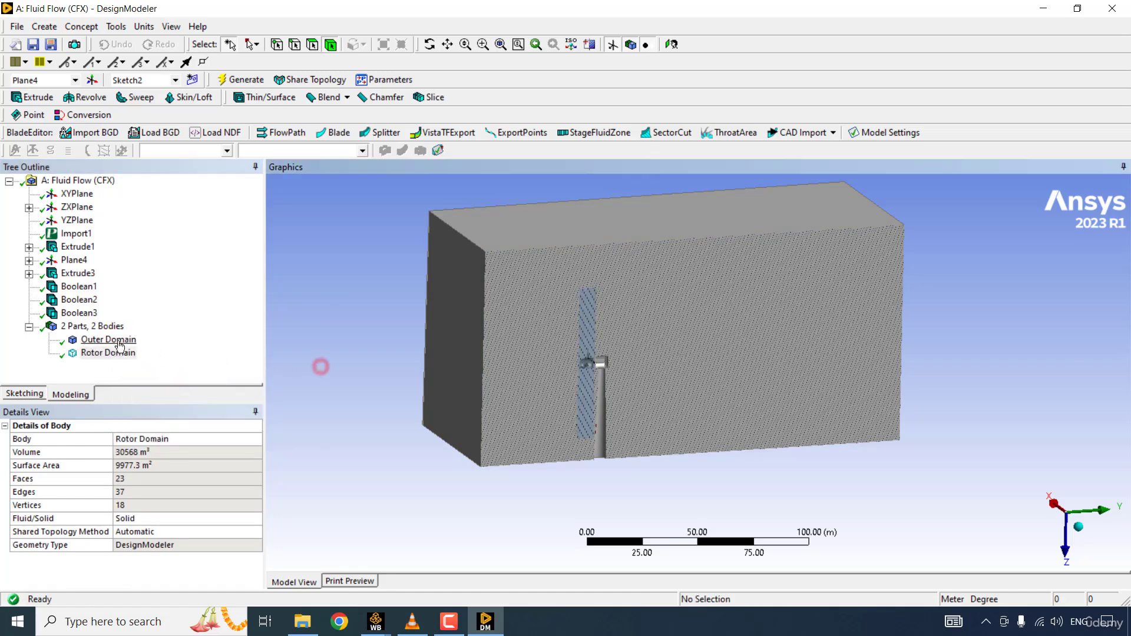
{"action": "left_click", "coordinate": [112, 340]}
{"action": "right_click", "coordinate": [116, 346]}
{"action": "left_click", "coordinate": [155, 365]}
{"action": "scroll", "coordinate": [601, 298], "scroll_direction": "up", "scroll_amount": 2}
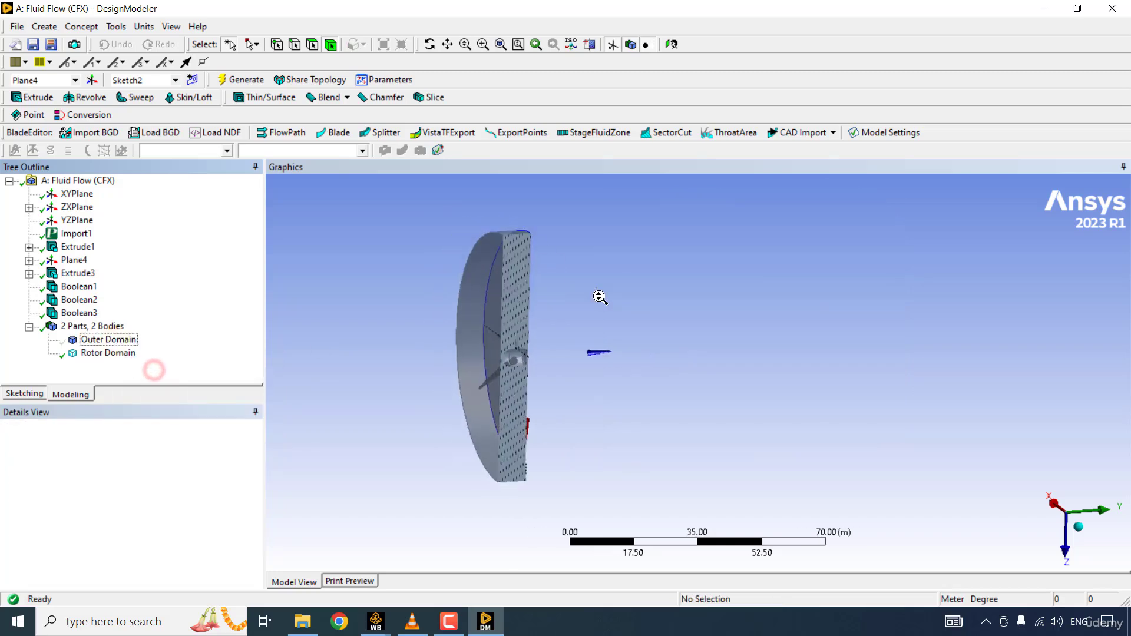
- Toggle the Rotor Domain's visibility off and on, and examine its sectioned interior around the hub and blade cavities
{"action": "left_click", "coordinate": [109, 353]}
{"action": "right_click", "coordinate": [112, 353]}
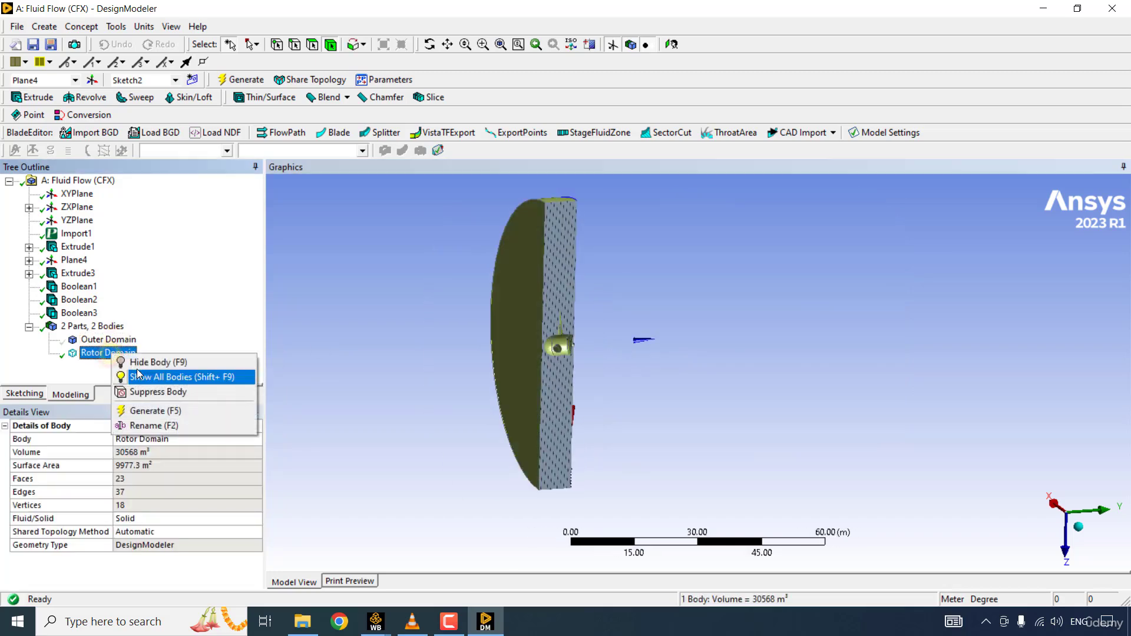
{"action": "left_click", "coordinate": [136, 364]}
{"action": "right_click", "coordinate": [112, 353]}
{"action": "left_click", "coordinate": [158, 371]}
{"action": "scroll", "coordinate": [160, 371], "scroll_direction": "up", "scroll_amount": 3}
{"action": "middle_click_drag", "start_coordinate": [298, 321], "coordinate": [556, 358], "text": "ctrl"}
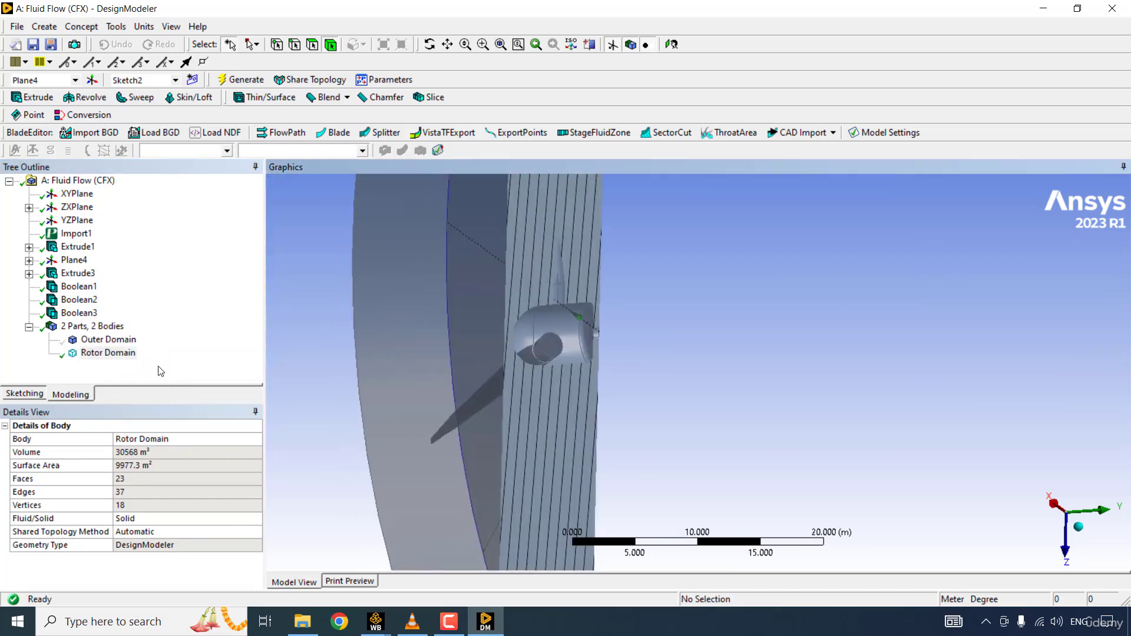
{"action": "scroll", "coordinate": [369, 361], "scroll_direction": "up", "scroll_amount": 2}
{"action": "middle_click_drag", "start_coordinate": [369, 361], "coordinate": [436, 358]}
{"action": "scroll", "coordinate": [436, 358], "scroll_direction": "down", "scroll_amount": 3}
- Show all bodies and delete the section plane so the complete domain is displayed uncut
{"action": "right_click", "coordinate": [107, 352]}
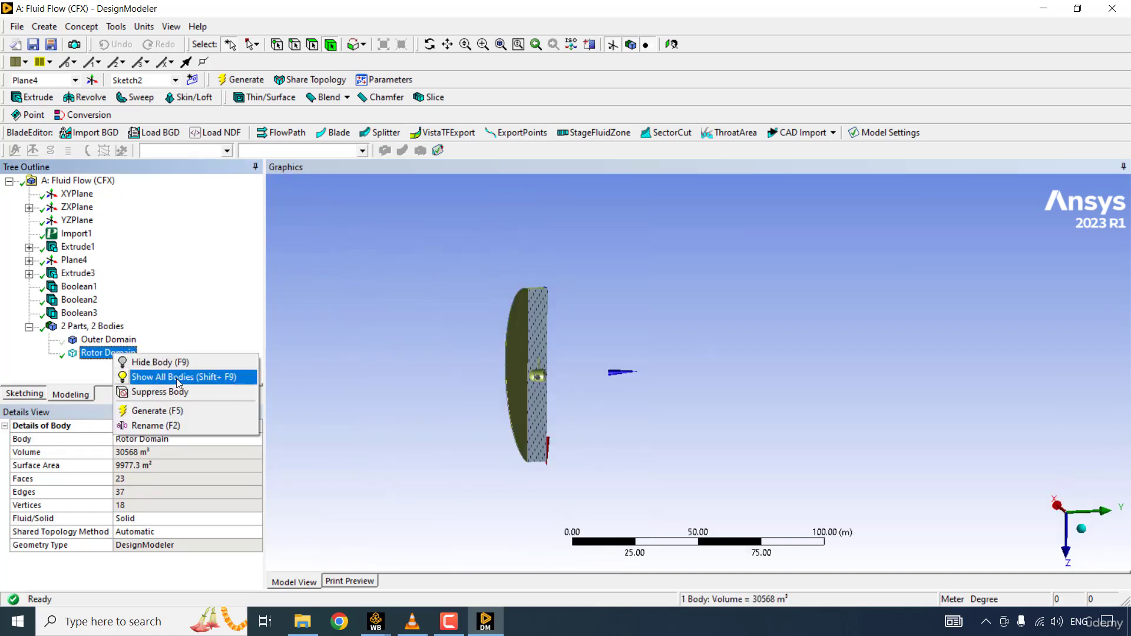
{"action": "left_click", "coordinate": [176, 378]}
{"action": "scroll", "coordinate": [306, 340], "scroll_direction": "down", "scroll_amount": 2}
{"action": "middle_click_drag", "start_coordinate": [306, 340], "coordinate": [286, 412]}
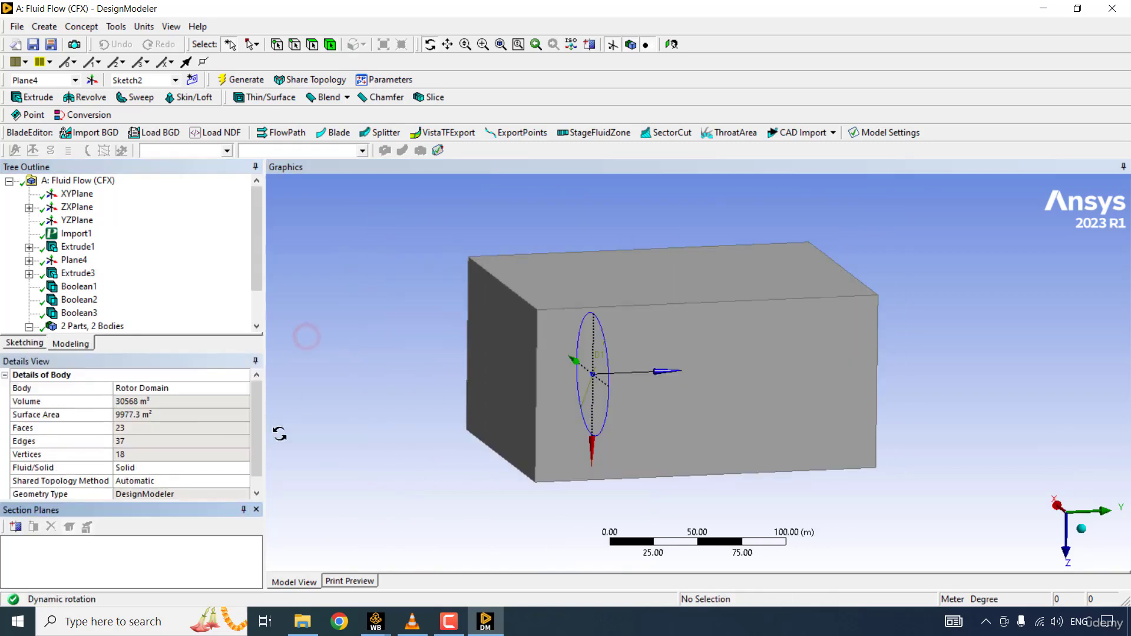
{"action": "middle_click_drag", "start_coordinate": [164, 364], "coordinate": [147, 360]}
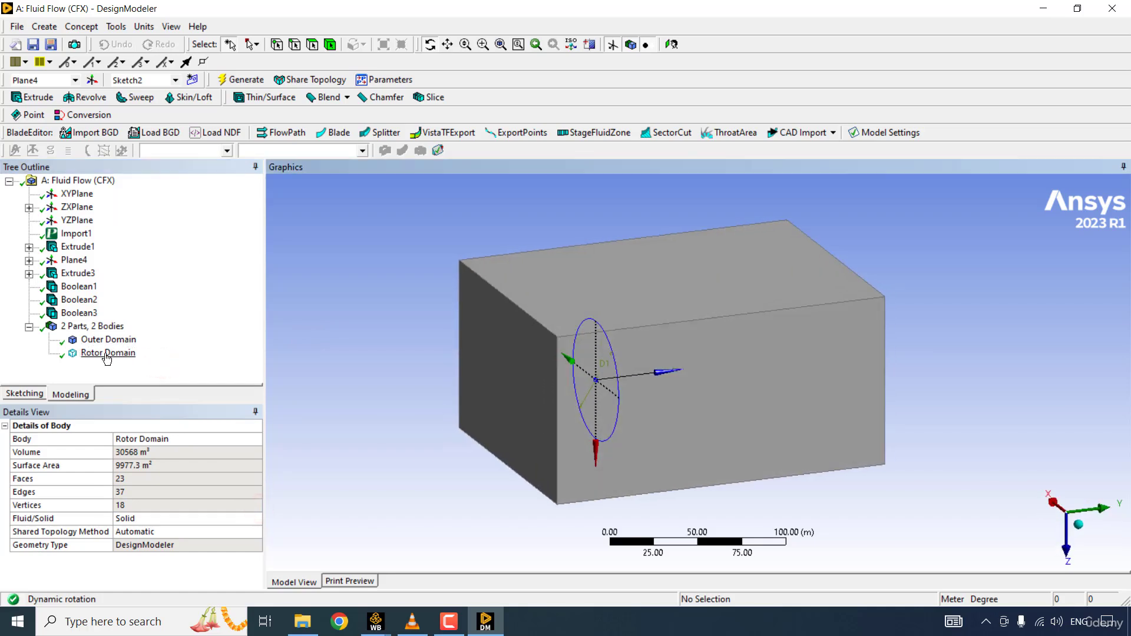